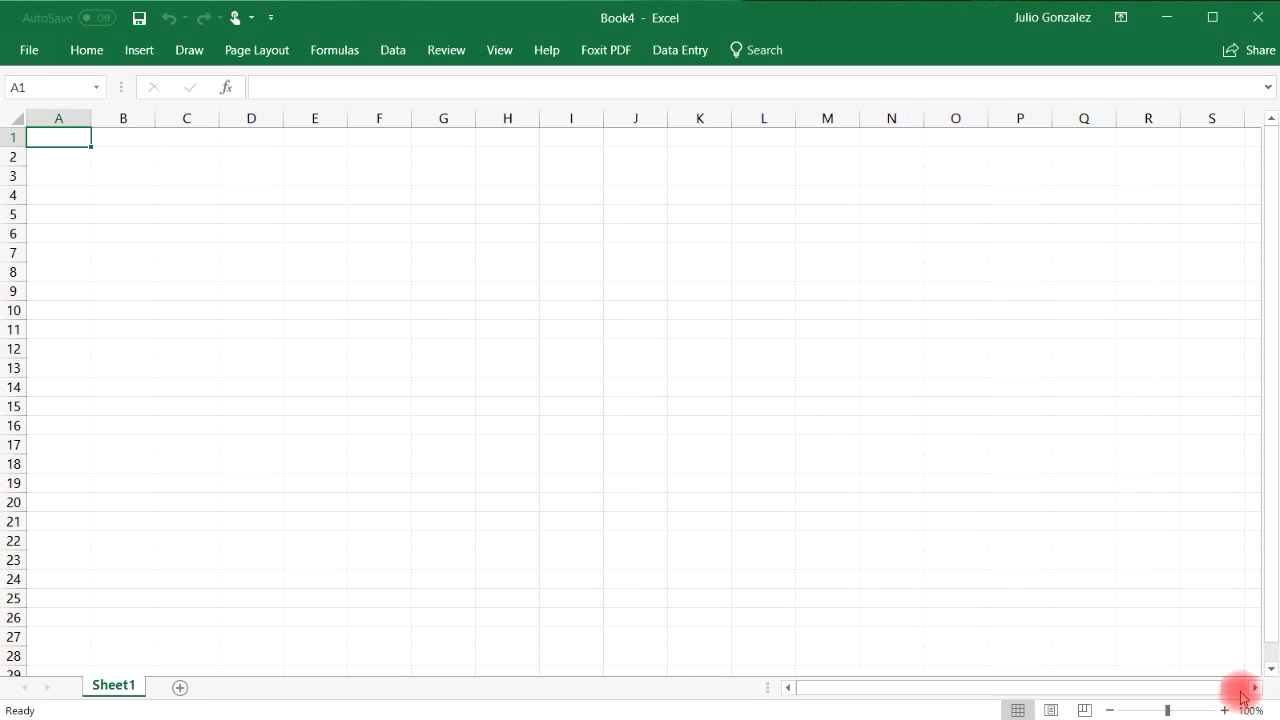
Enter the header "Make:" in A1 with Hyundai in A2 and Honda in A3.
{"action": "left_click", "coordinate": [1225, 710]}
{"action": "left_click", "coordinate": [1225, 710]}
{"action": "left_click", "coordinate": [1225, 710]}
{"action": "left_click", "coordinate": [1225, 710]}
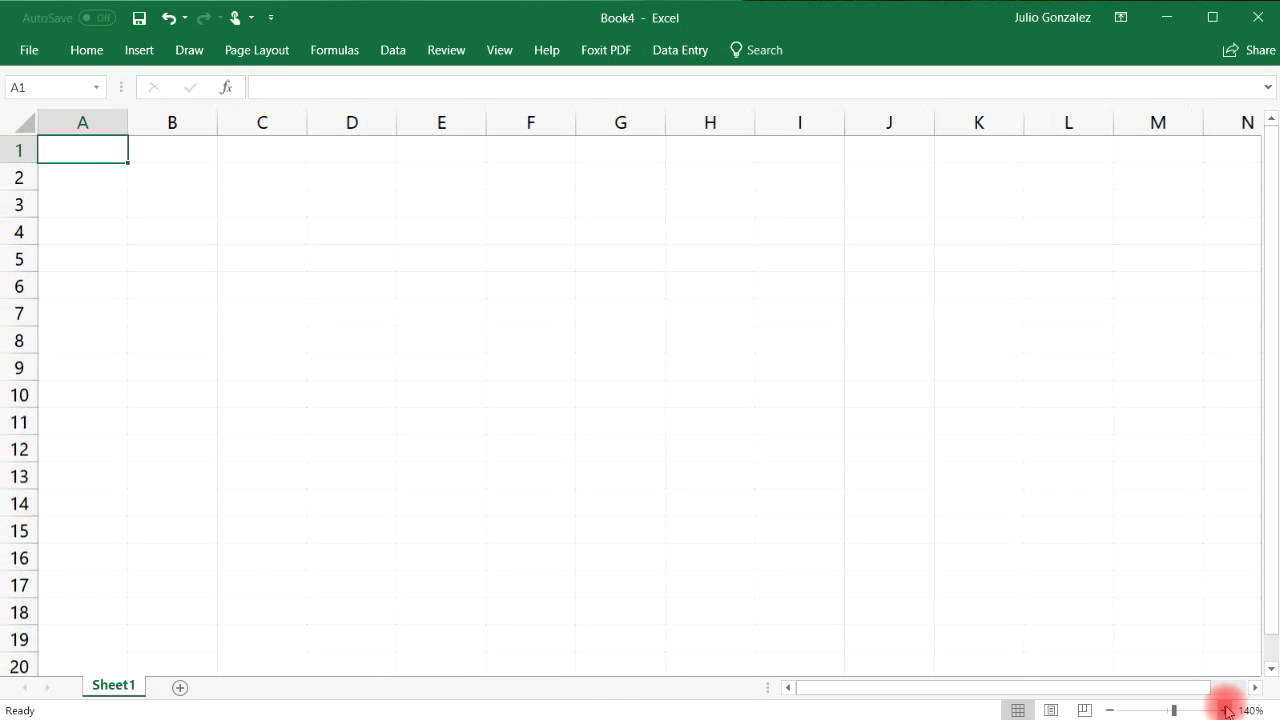
{"action": "left_click", "coordinate": [1225, 710]}
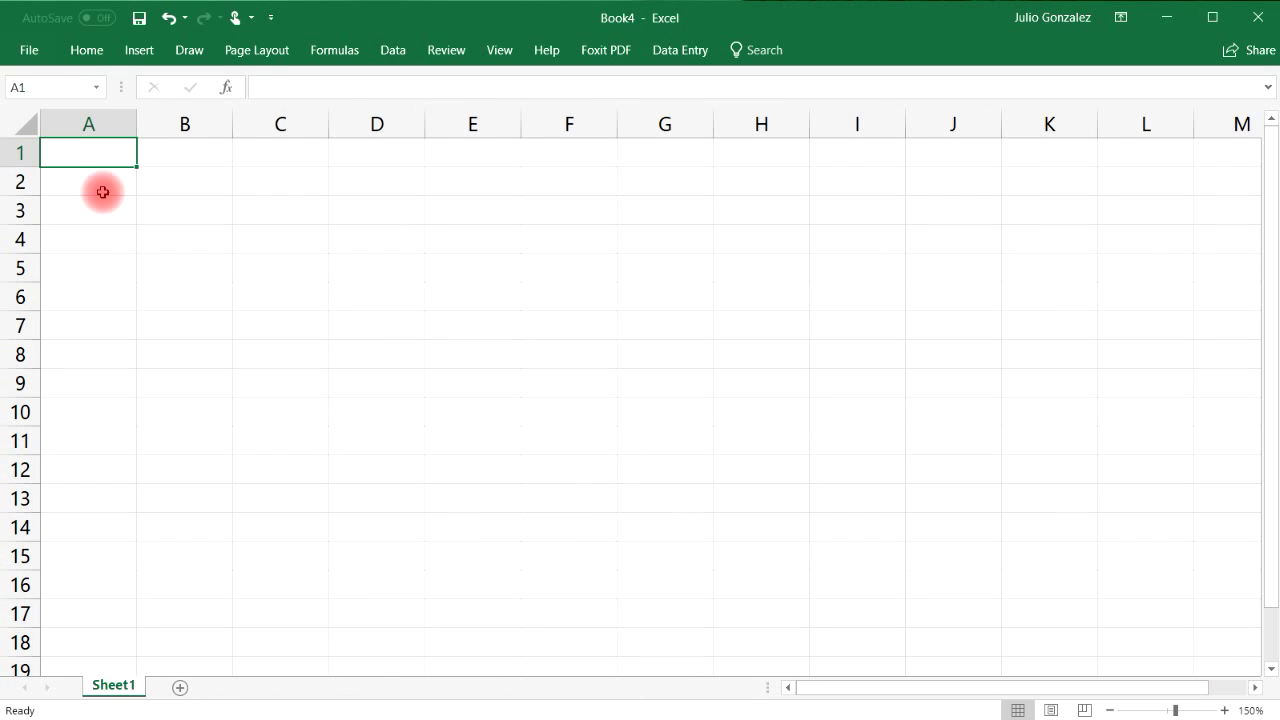
{"action": "double_click", "coordinate": [103, 156]}
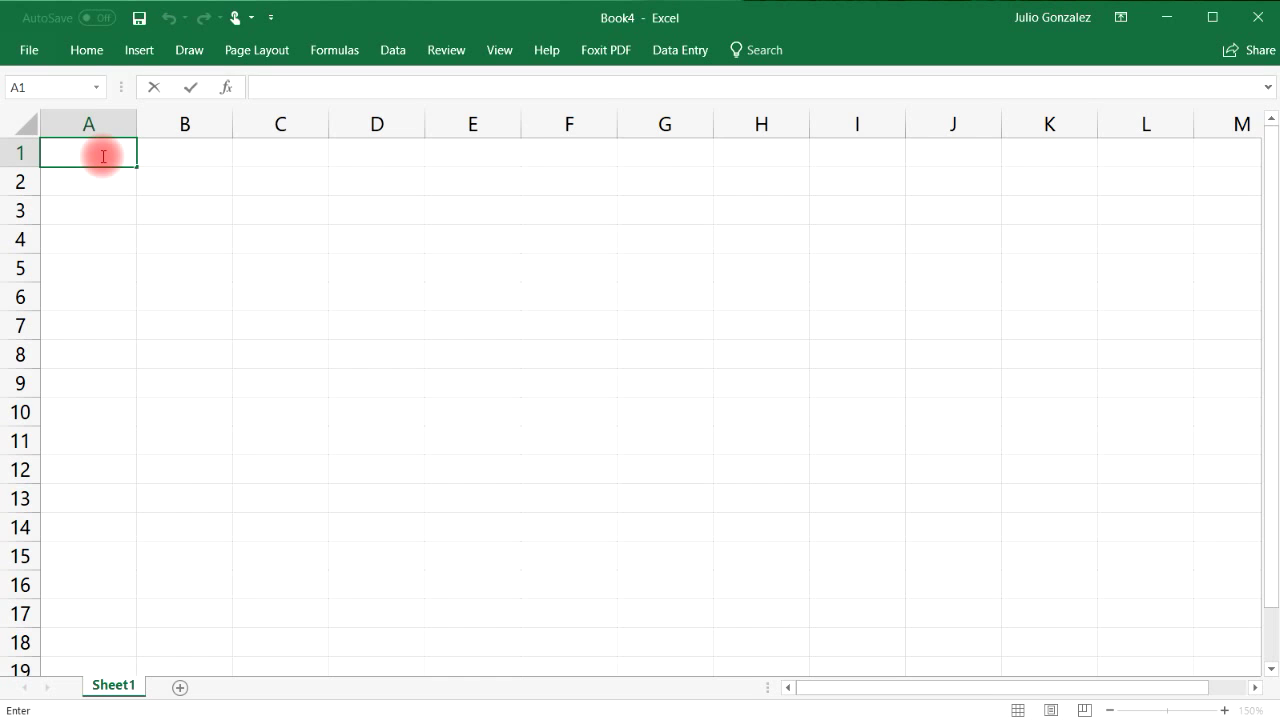
{"action": "type", "text": "Make"}
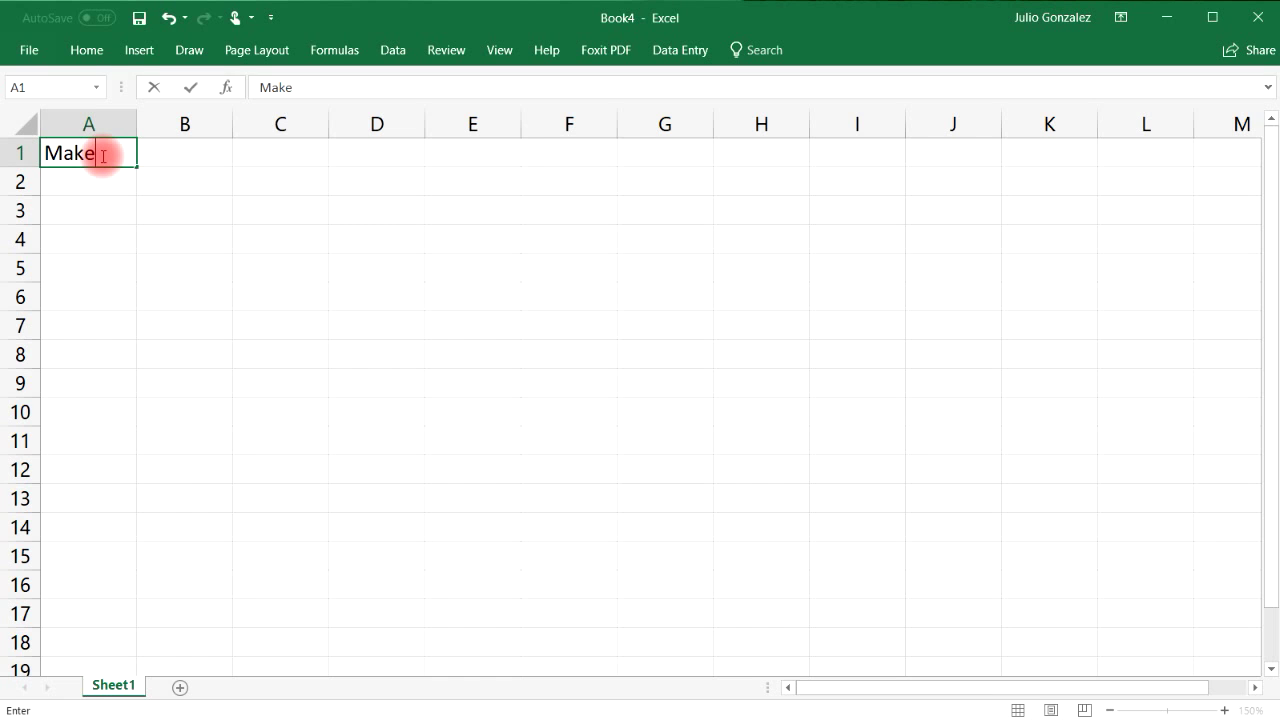
{"action": "type", "text": ":"}
{"action": "key", "text": "Return"}
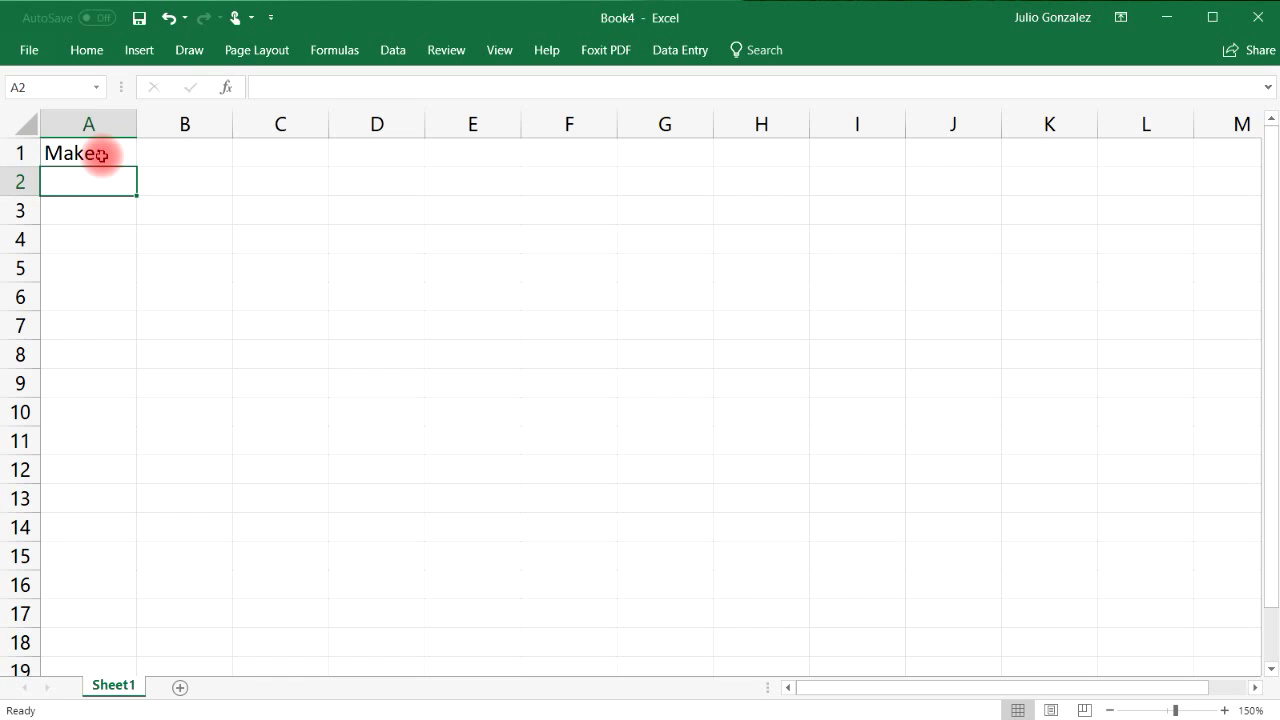
{"action": "type", "text": "Hyu"}
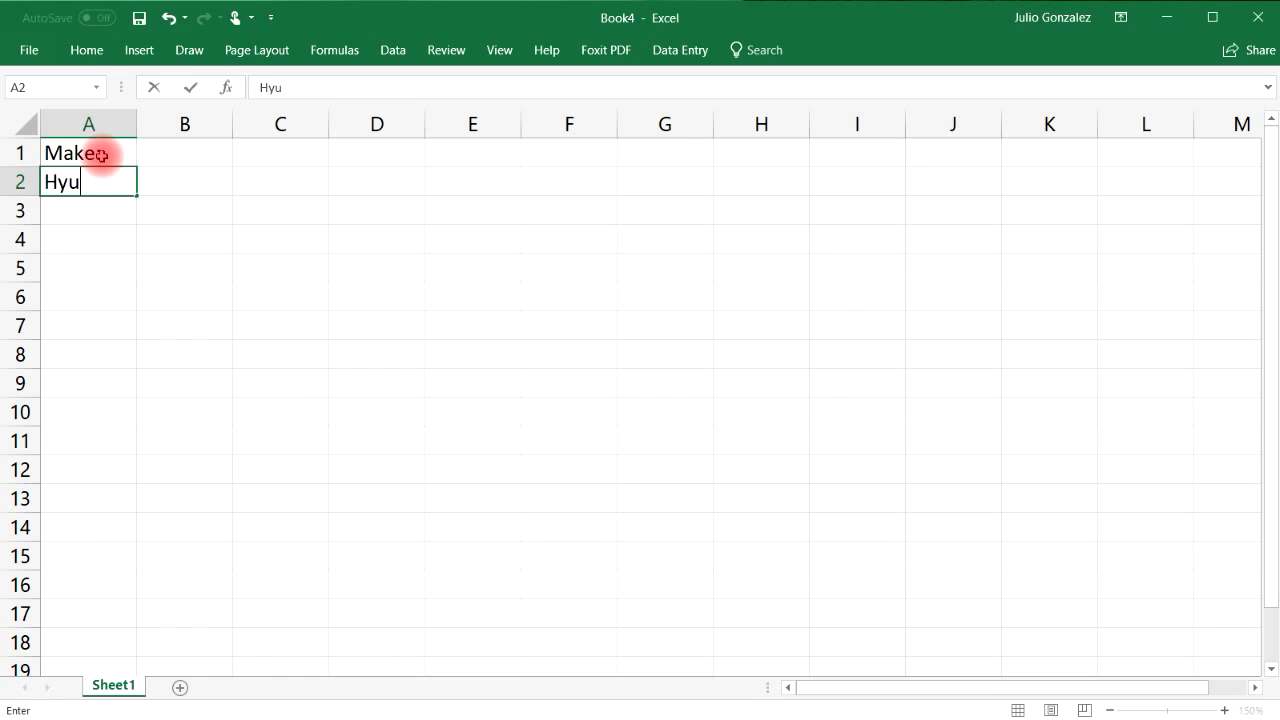
{"action": "type", "text": "ndai"}
{"action": "key", "text": "Return"}
{"action": "type", "text": "Honda"}
{"action": "key", "text": "Tab"}
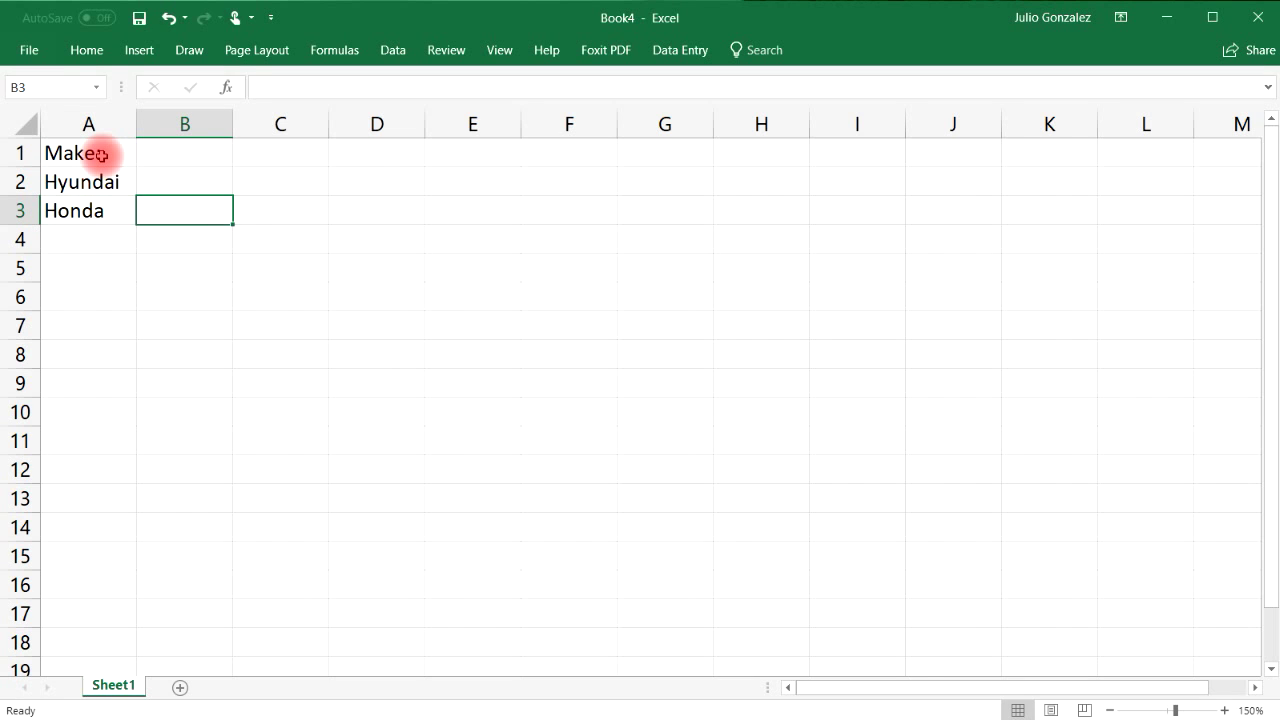
Enter the header "Hyundai:" in B1 with the models Elantra, Sonata and Genesis in B2 through B4.
{"action": "left_click", "coordinate": [166, 157]}
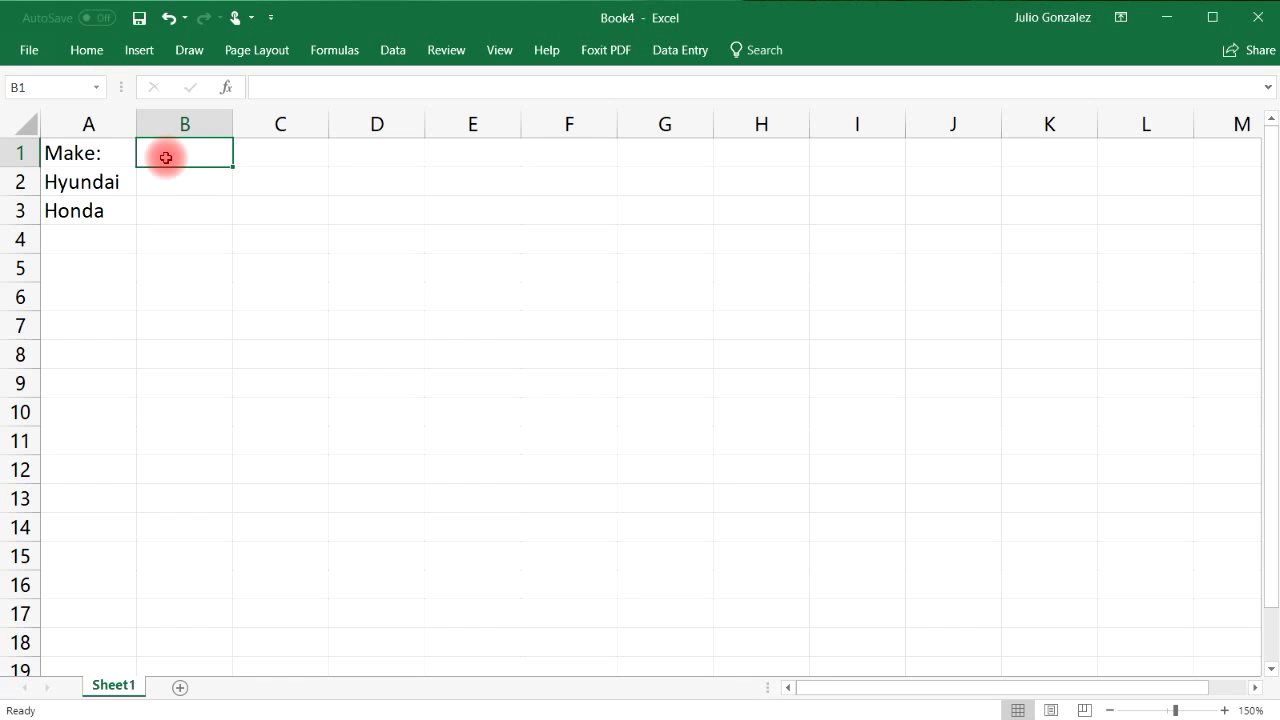
{"action": "type", "text": "Hyundai"}
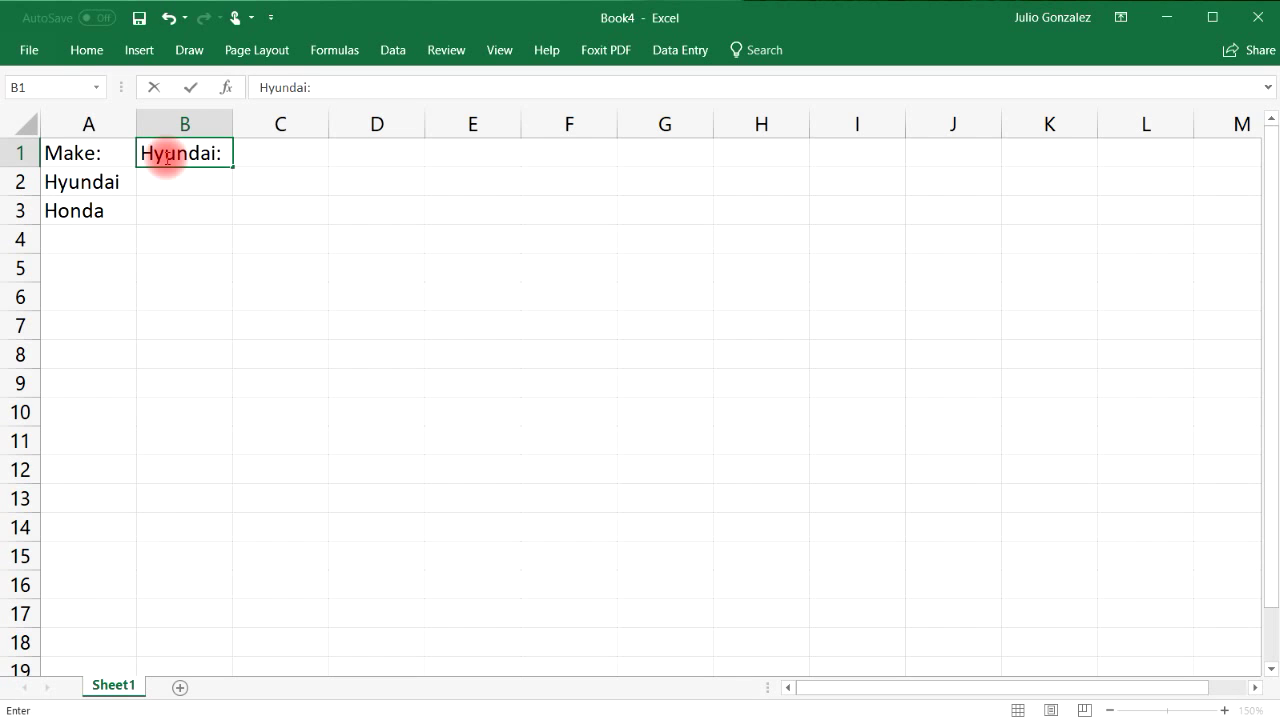
{"action": "type", "text": ":"}
{"action": "key", "text": "Return"}
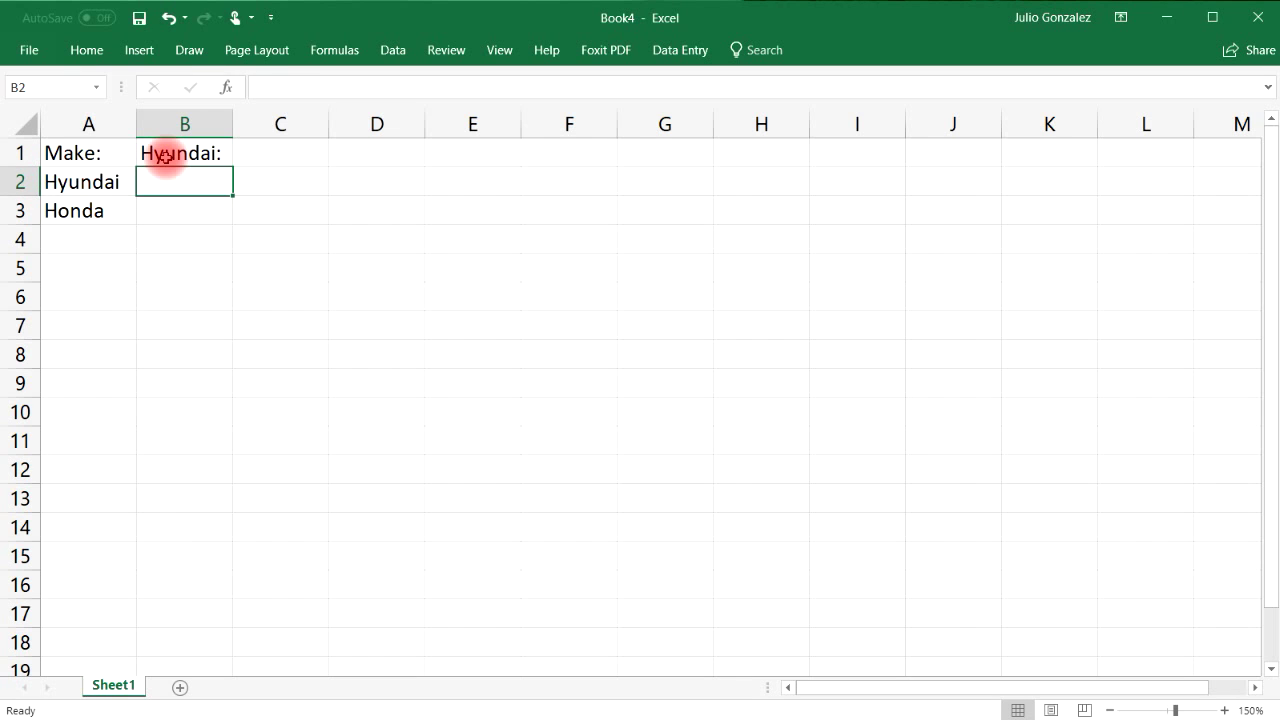
{"action": "type", "text": "Elantra"}
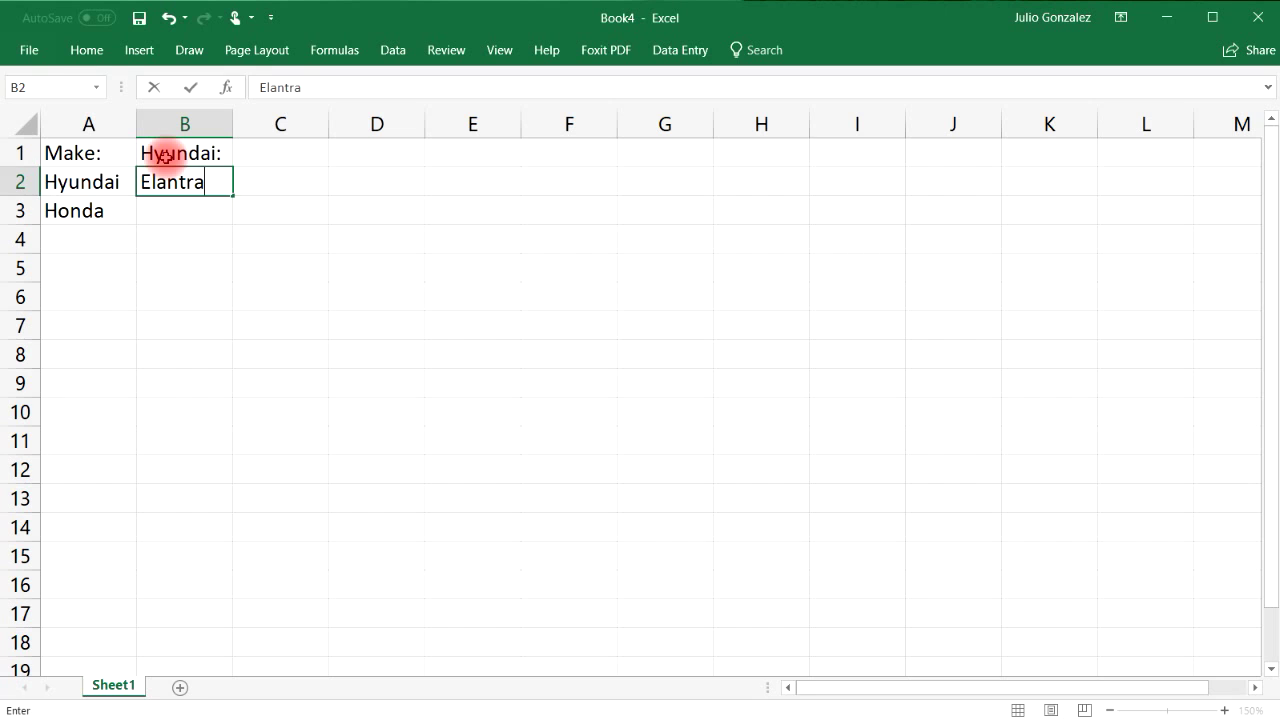
{"action": "key", "text": "Return"}
{"action": "type", "text": "Sont"}
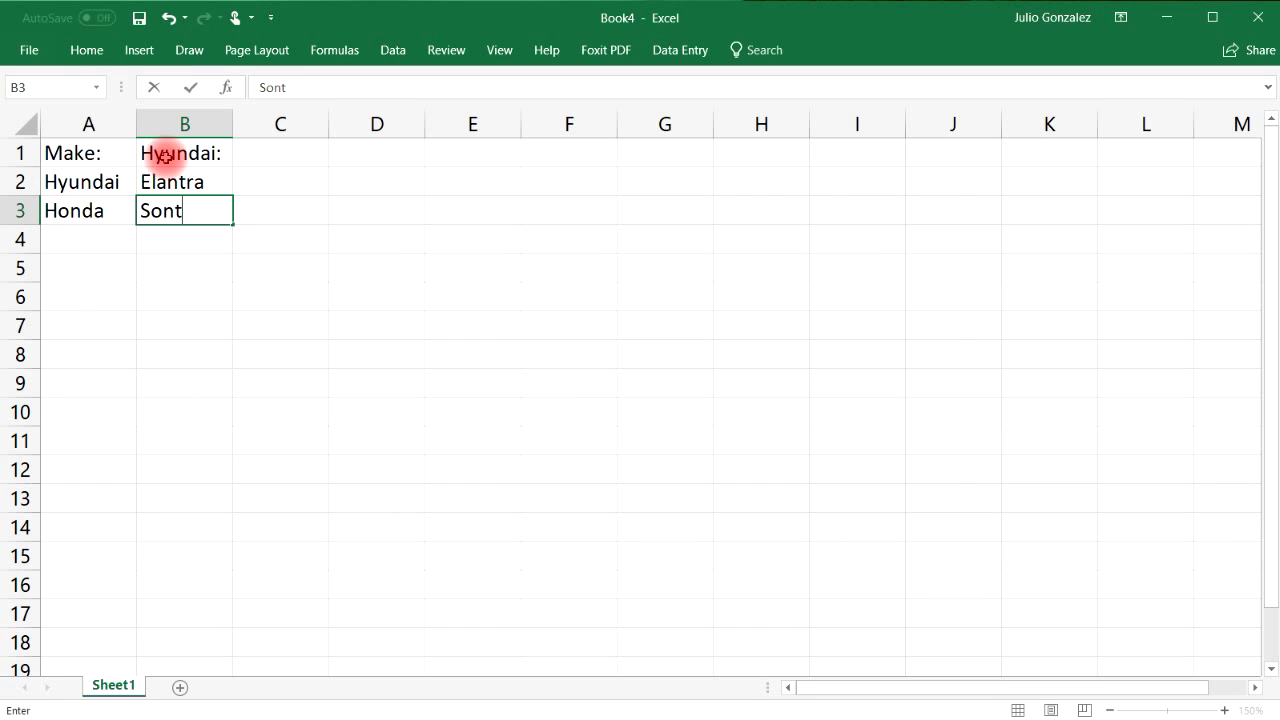
{"action": "key", "text": "BackSpace"}
{"action": "type", "text": "ata"}
{"action": "key", "text": "Return"}
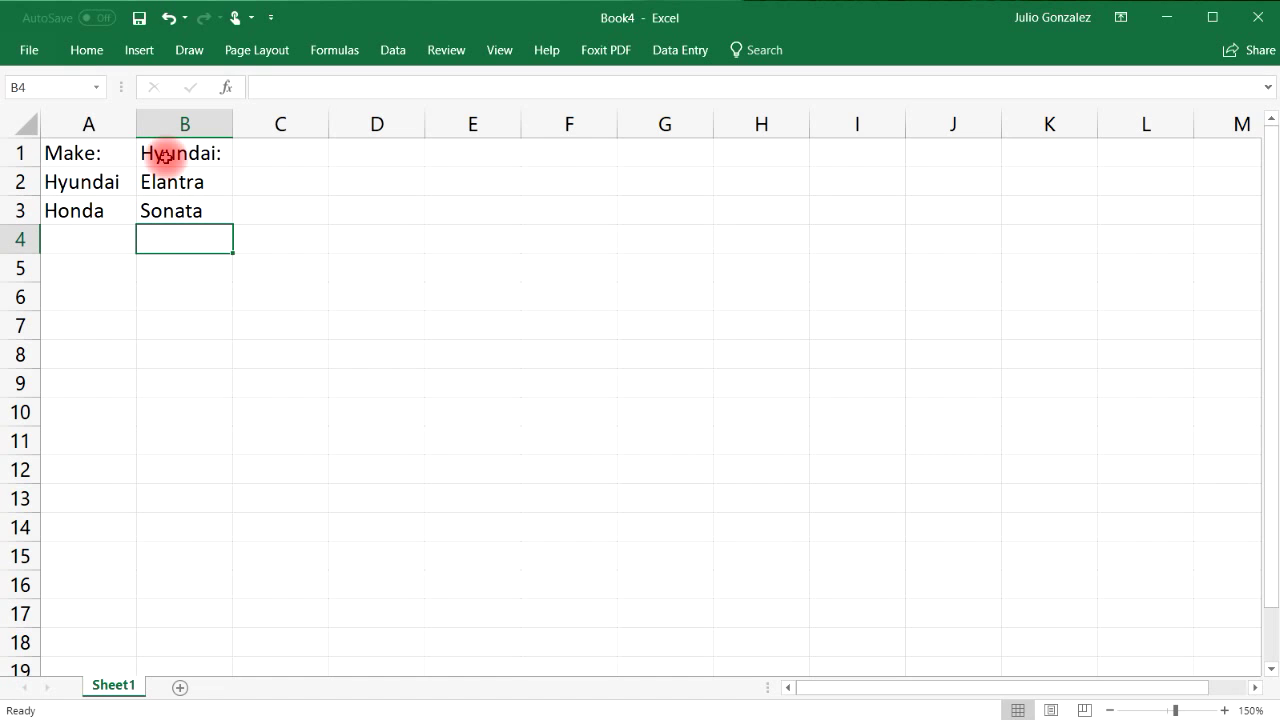
{"action": "type", "text": "Genesis"}
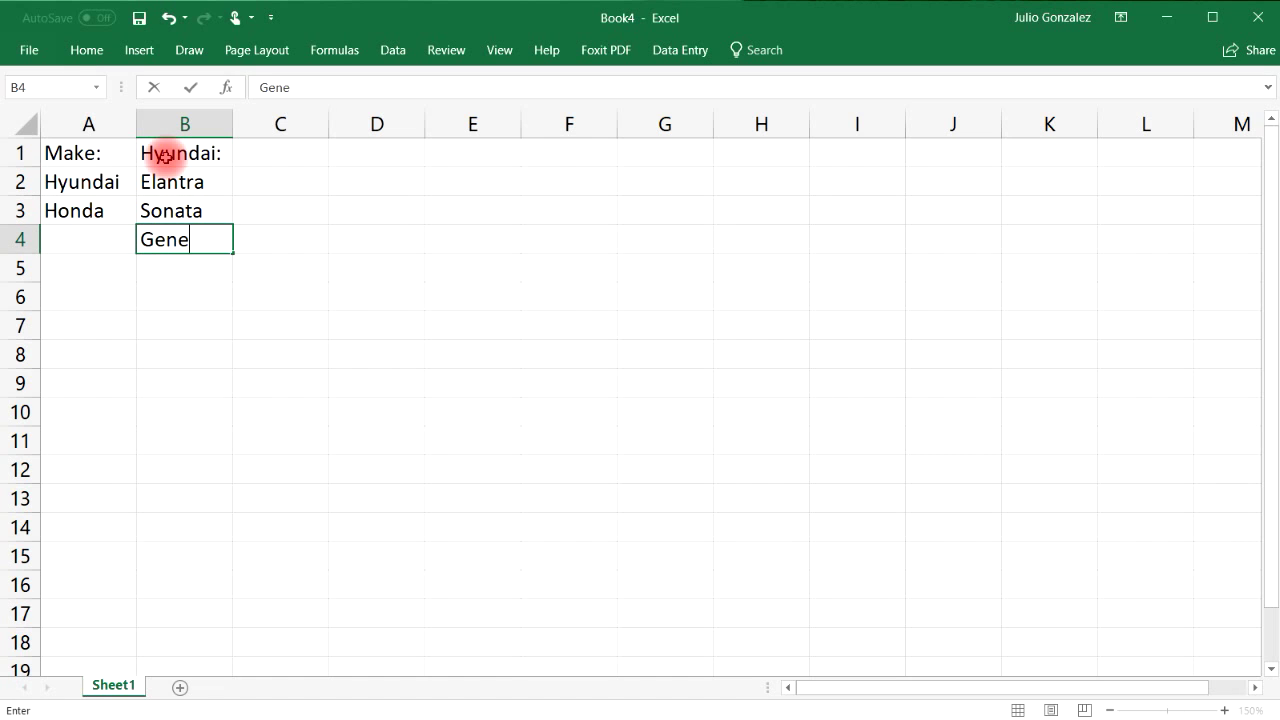
{"action": "key", "text": "Tab"}
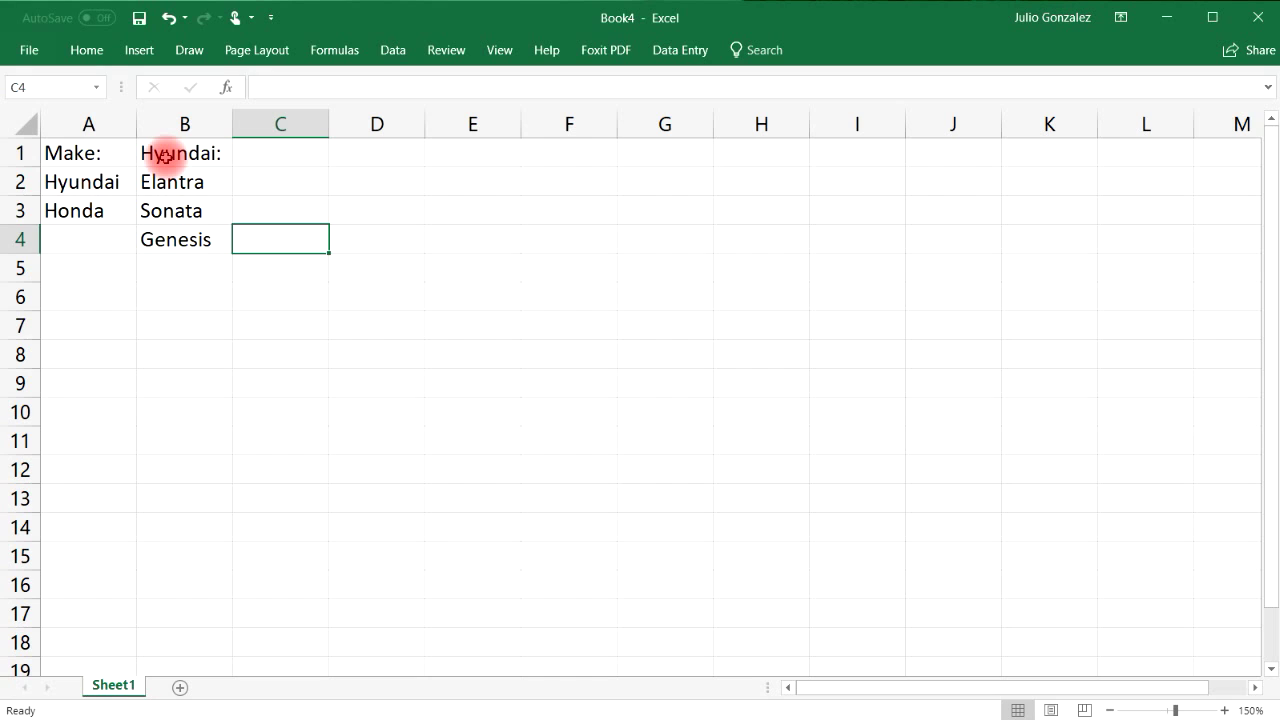
Enter the header "Elantra:" in C1 with the colors White in C2 and Silver in C3.
{"action": "key", "text": "Up"}
{"action": "key", "text": "Up"}
{"action": "key", "text": "Up"}
{"action": "type", "text": "E"}
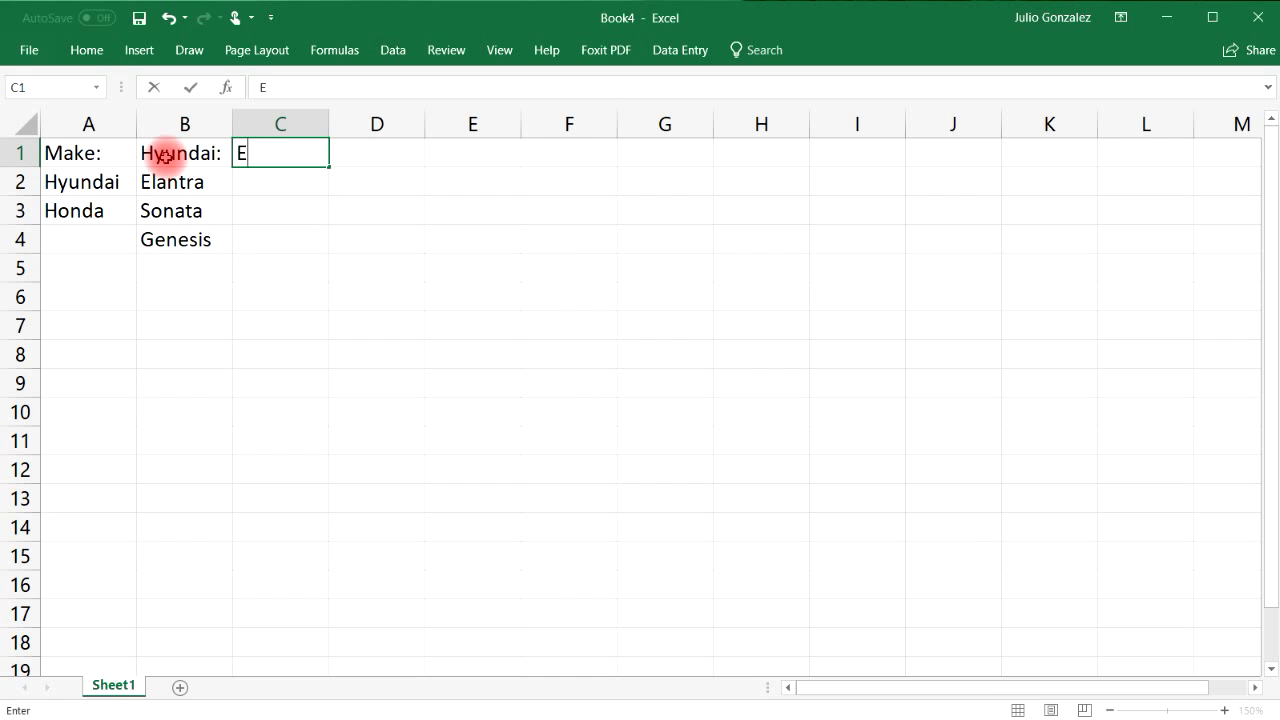
{"action": "type", "text": "lantra:"}
{"action": "key", "text": "Return"}
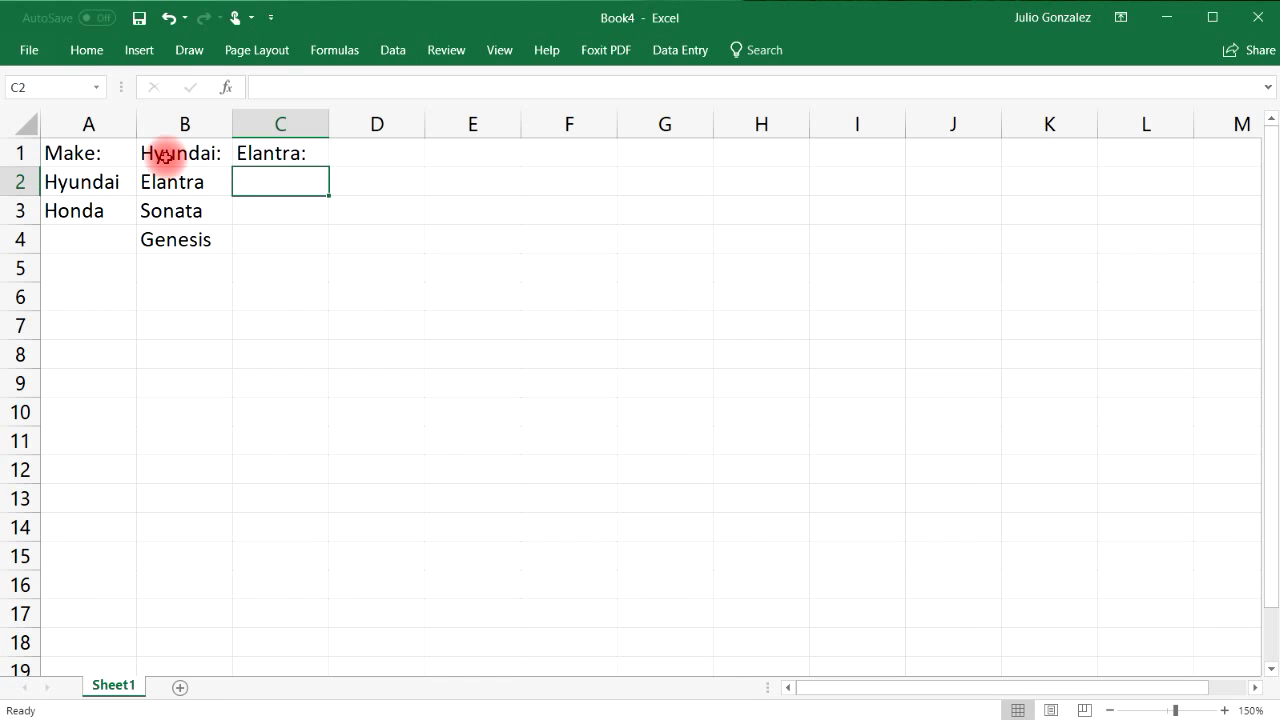
{"action": "type", "text": "White"}
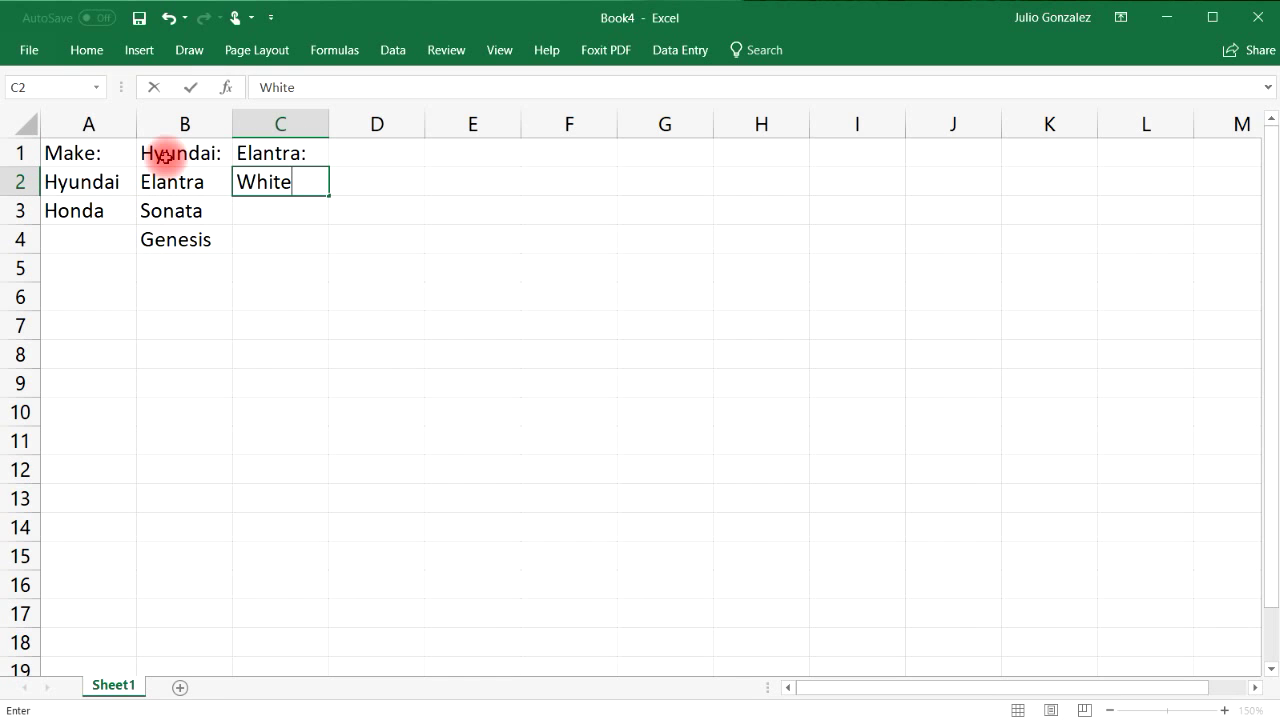
{"action": "key", "text": "Return"}
{"action": "type", "text": "Silver"}
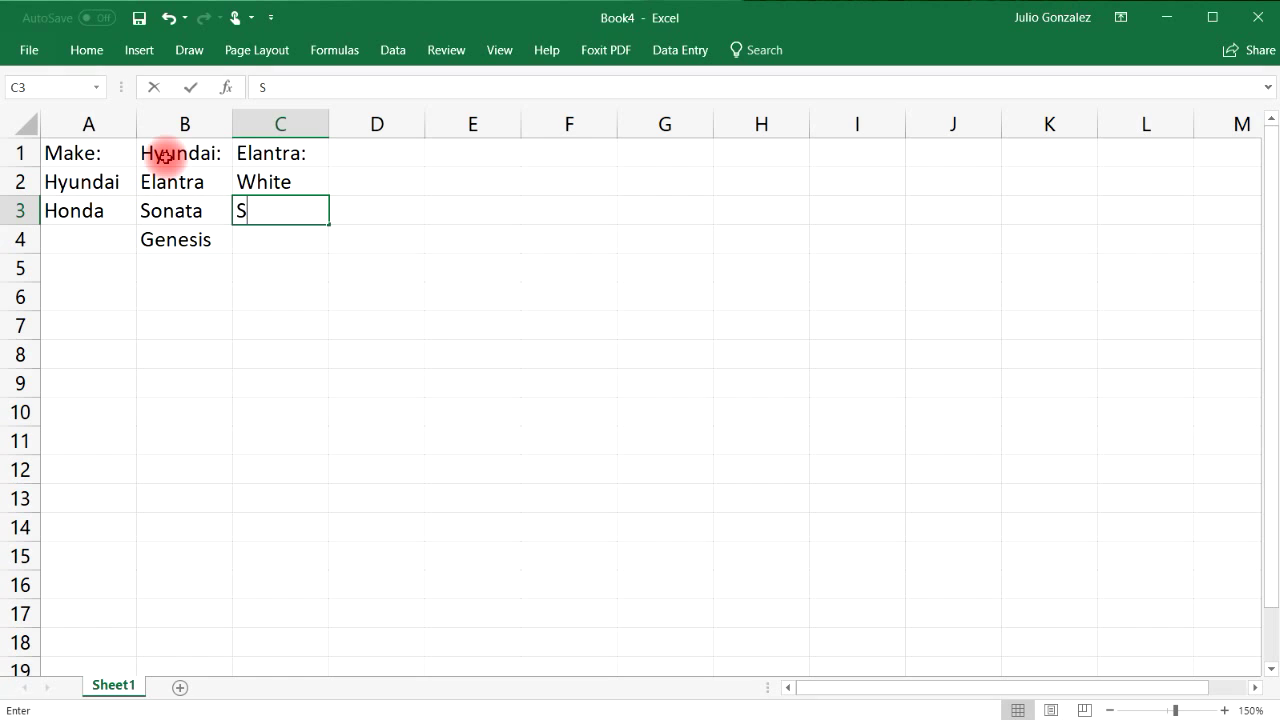
{"action": "key", "text": "Right"}
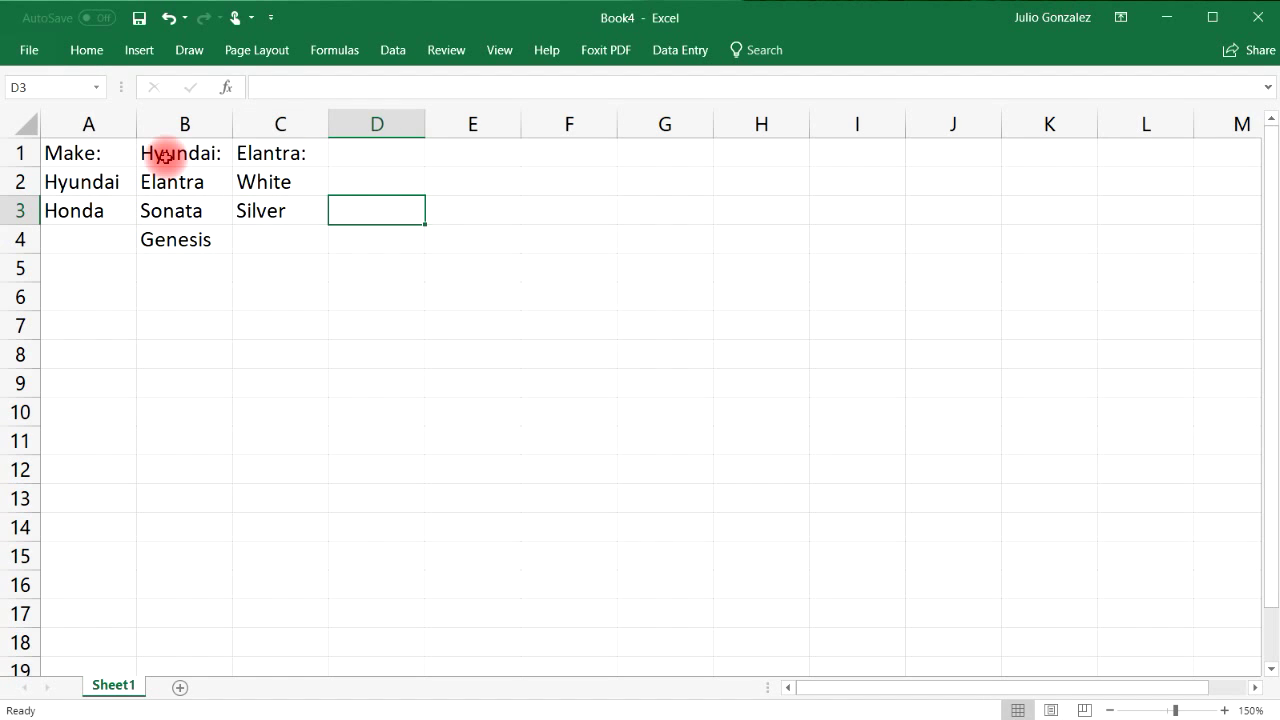
Enter the header "Sonata:" in D1 with the colors Black in D2 and Blue in D3.
{"action": "key", "text": "Up"}
{"action": "key", "text": "Up"}
{"action": "type", "text": "Sonata"}
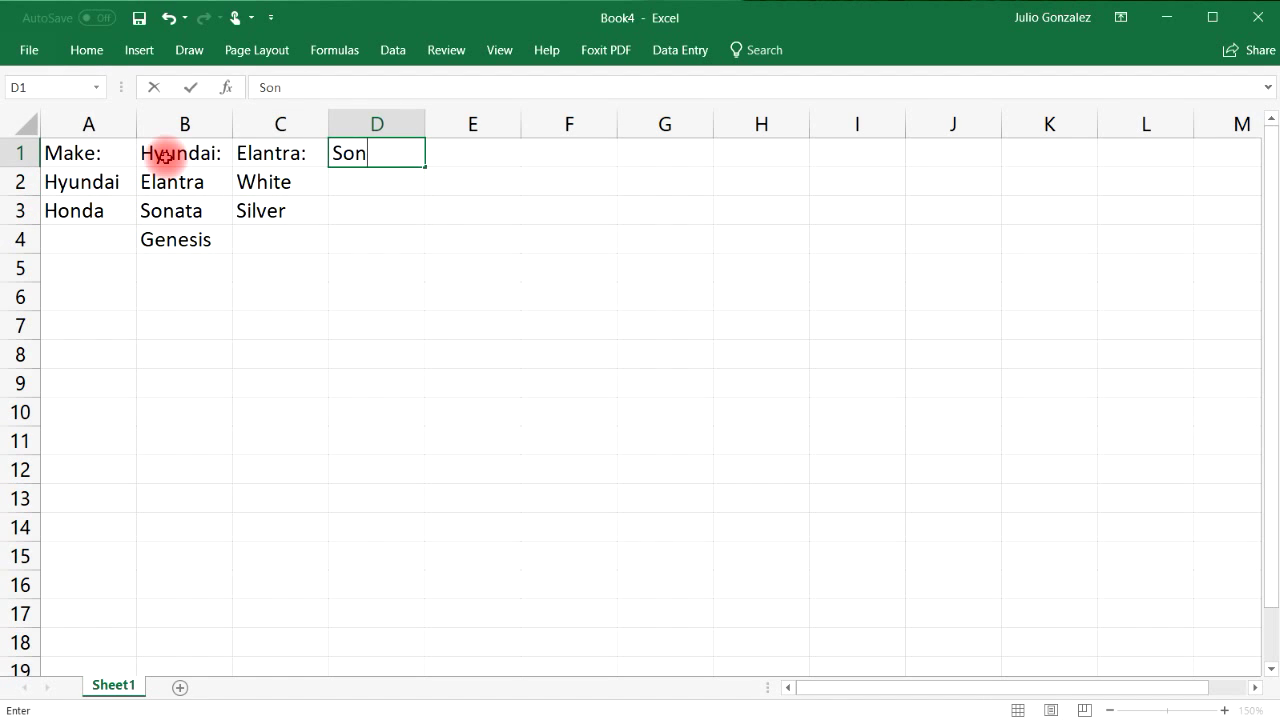
{"action": "key", "text": "Right"}
{"action": "key", "text": "Down"}
{"action": "key", "text": "Left"}
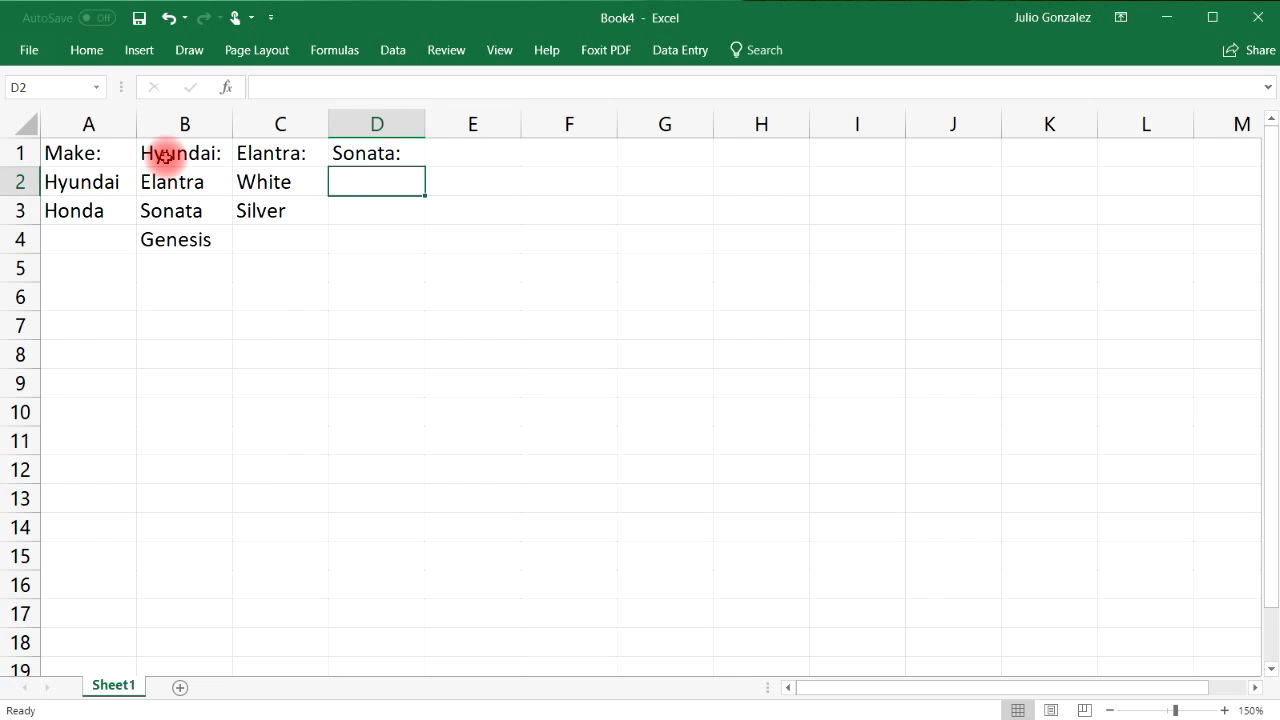
{"action": "type", "text": "Black"}
{"action": "key", "text": "Return"}
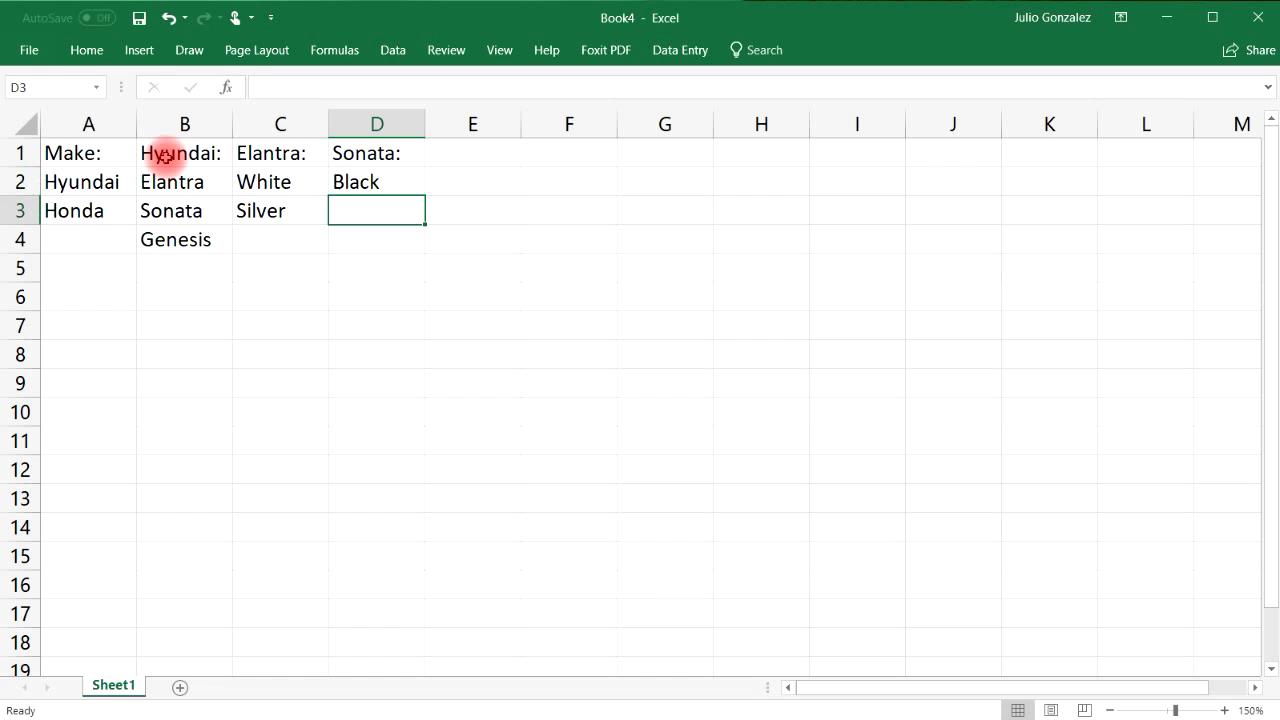
{"action": "type", "text": "Blue"}
{"action": "key", "text": "Right"}
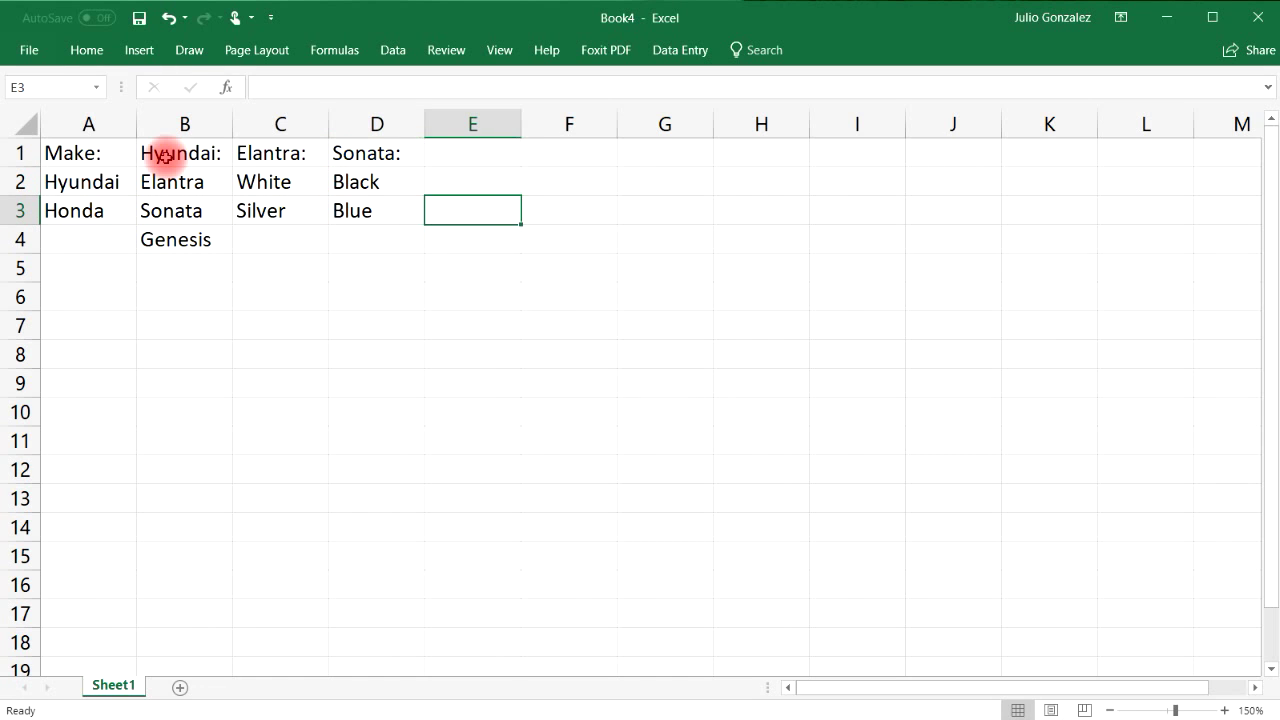
Enter the header "Genesis:" in E1 with the colors Green, Red and Black in E2 through E4.
{"action": "key", "text": "Up"}
{"action": "key", "text": "Up"}
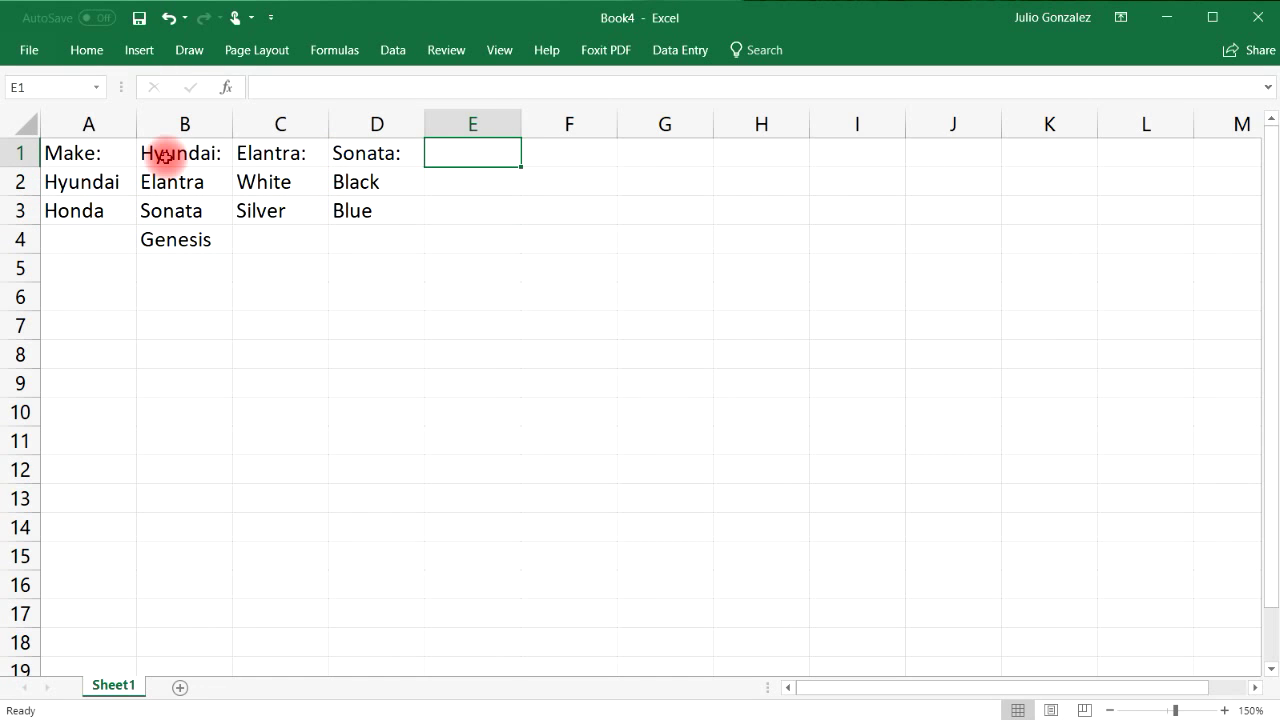
{"action": "type", "text": "Gene"}
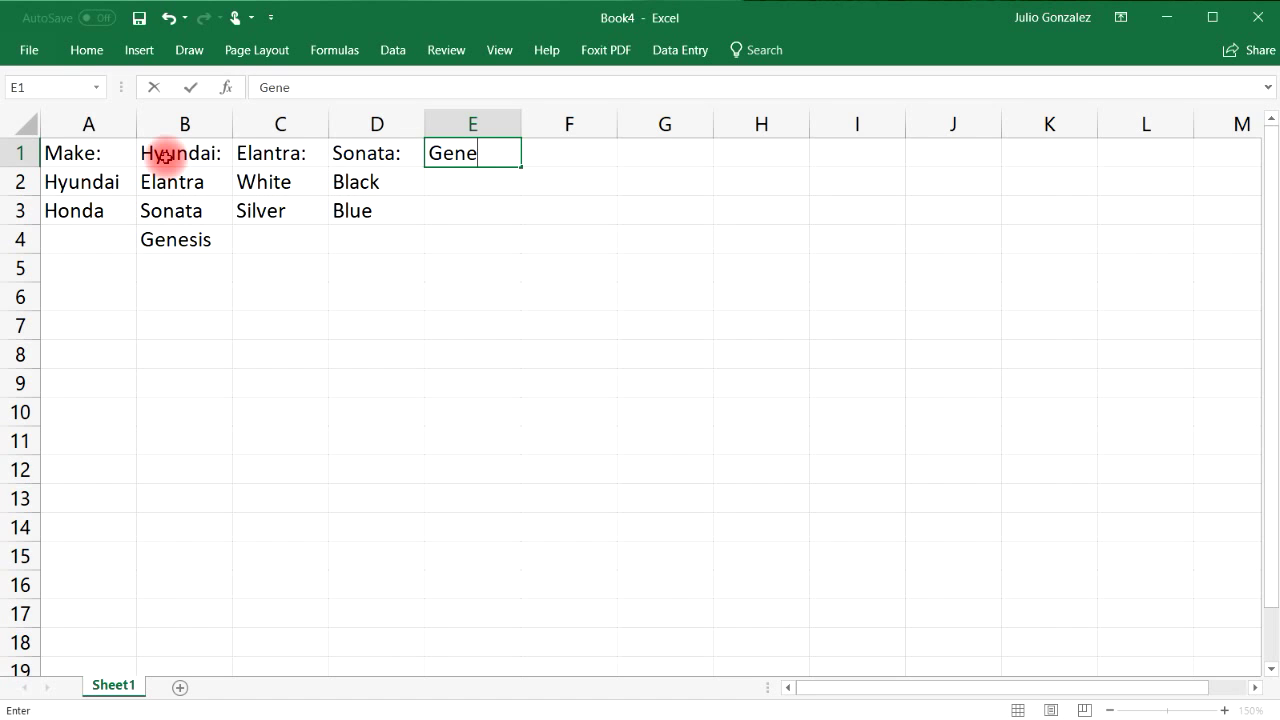
{"action": "type", "text": "sis:"}
{"action": "key", "text": "Return"}
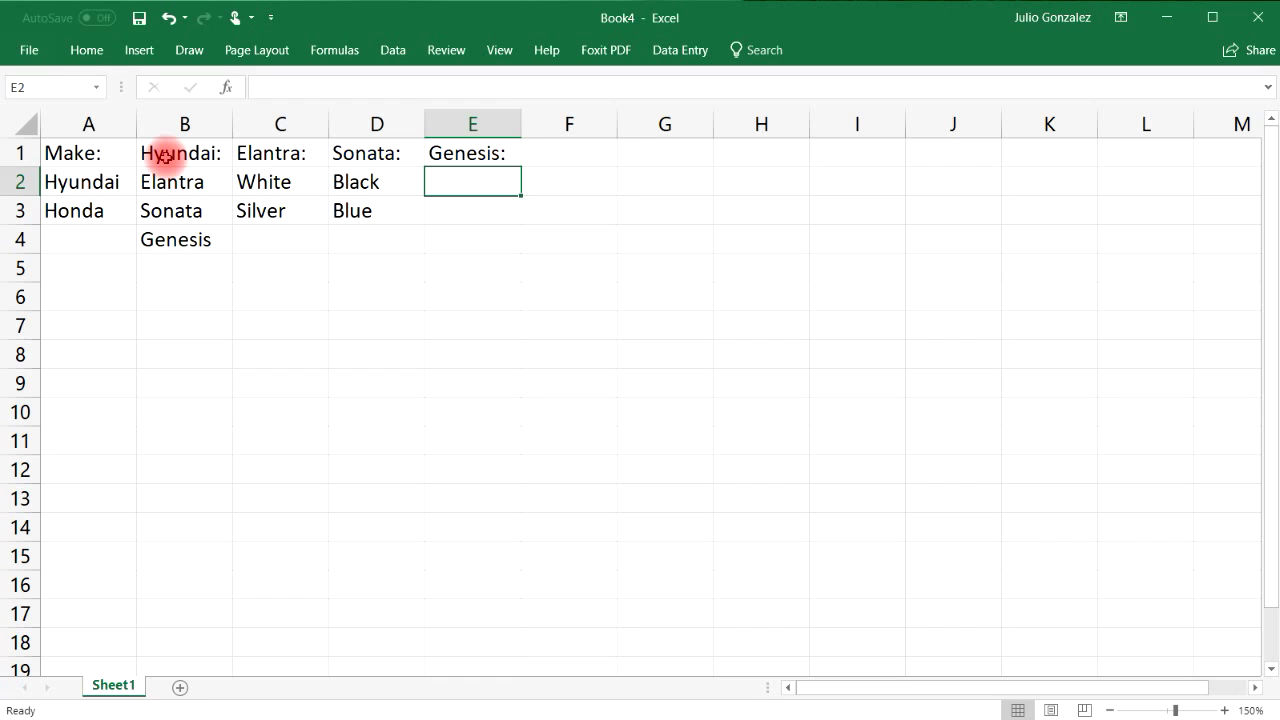
{"action": "type", "text": "Green"}
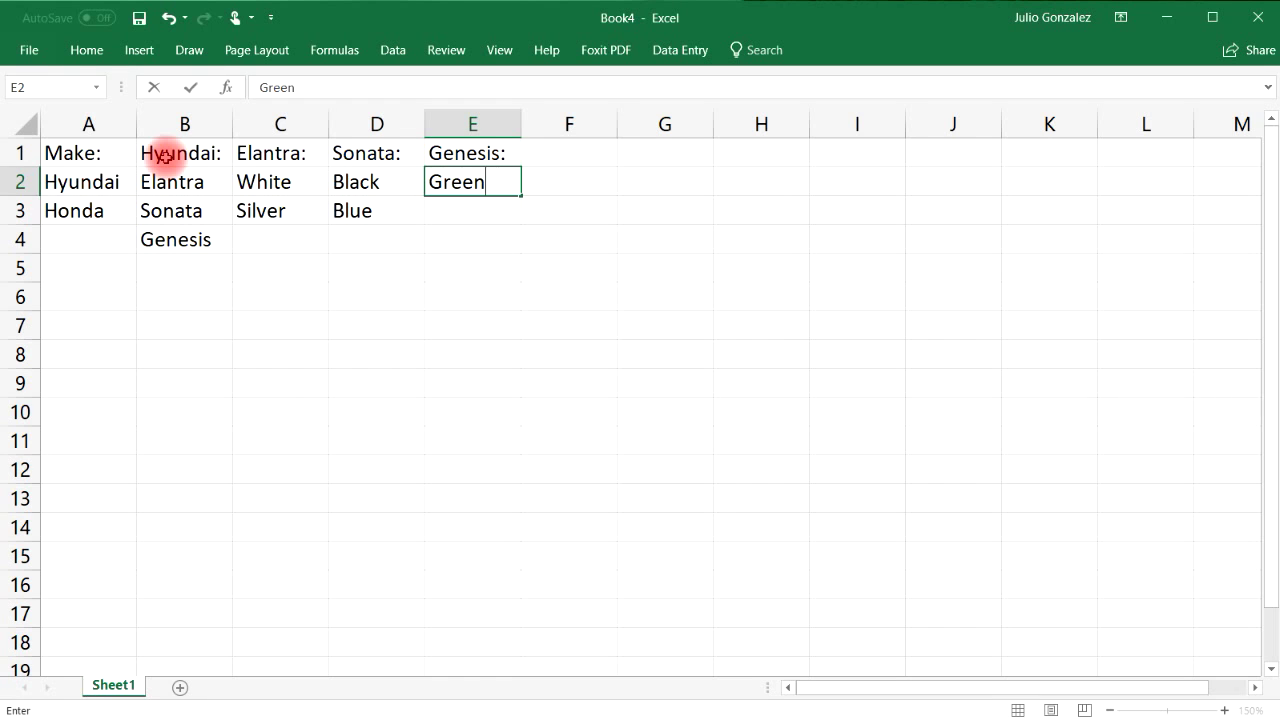
{"action": "key", "text": "Return"}
{"action": "type", "text": "Red"}
{"action": "key", "text": "Left"}
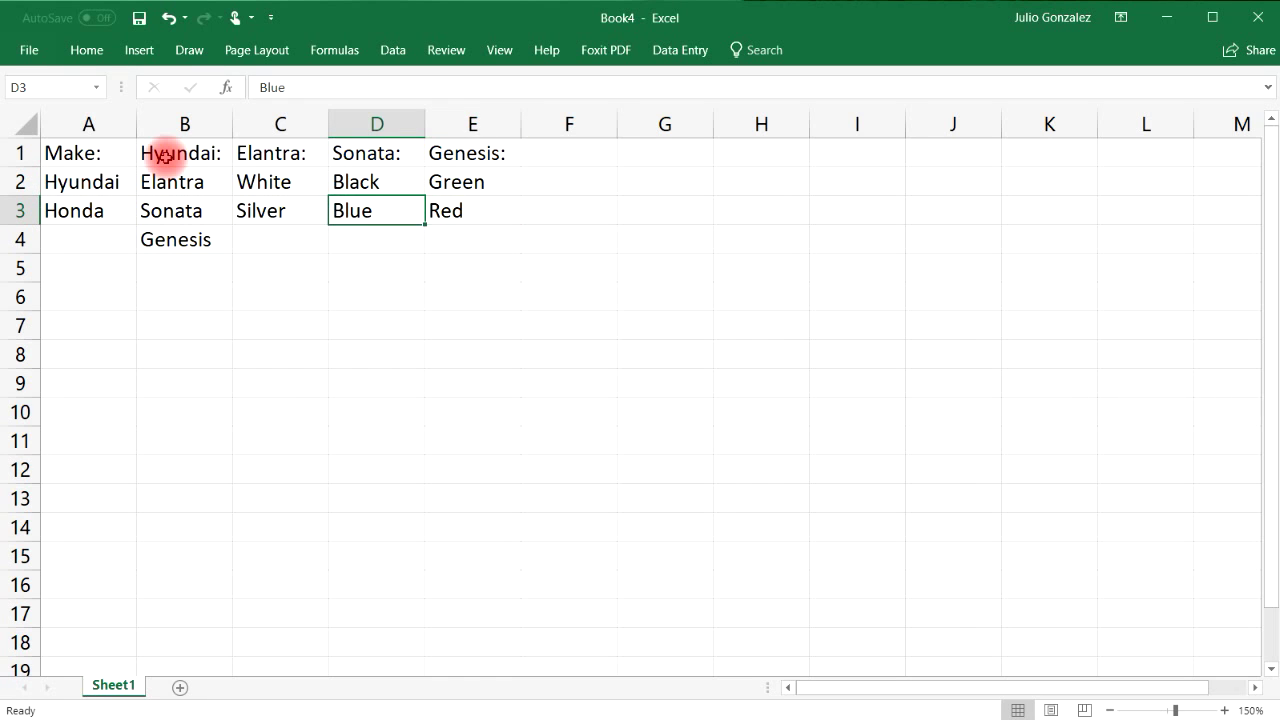
{"action": "key", "text": "Down"}
{"action": "key", "text": "Right"}
{"action": "type", "text": "Black"}
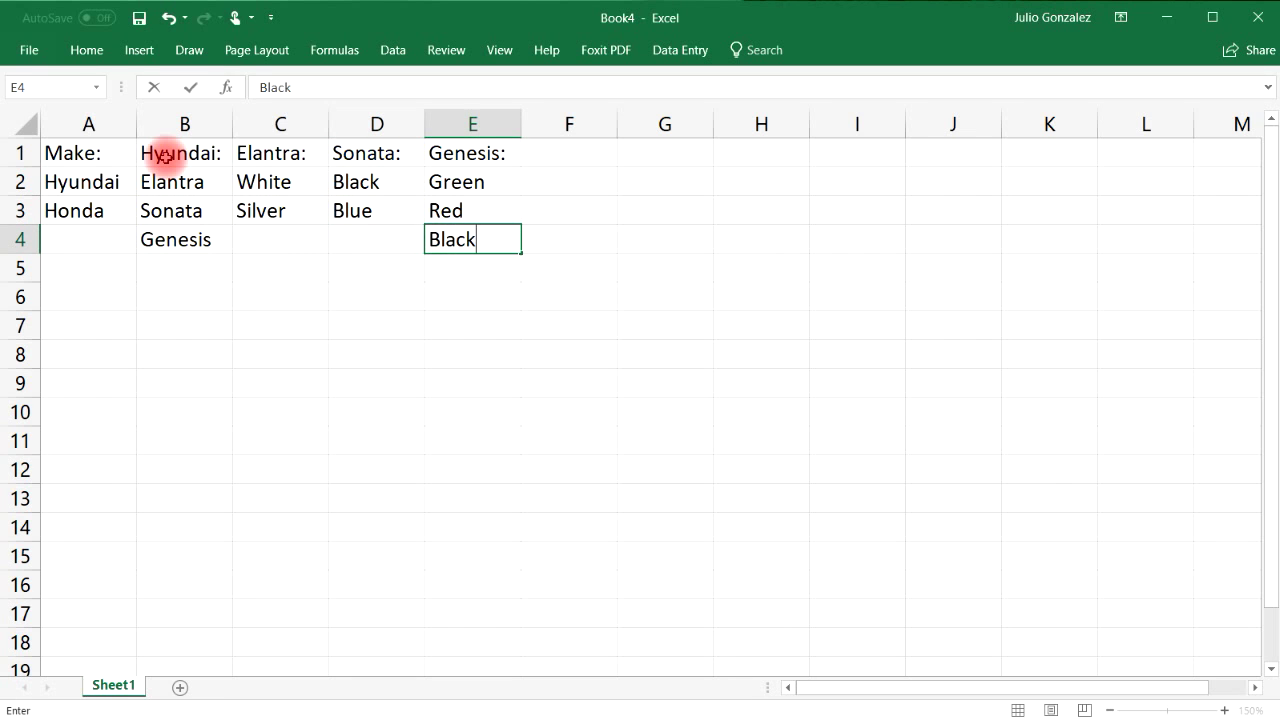
{"action": "key", "text": "Return"}
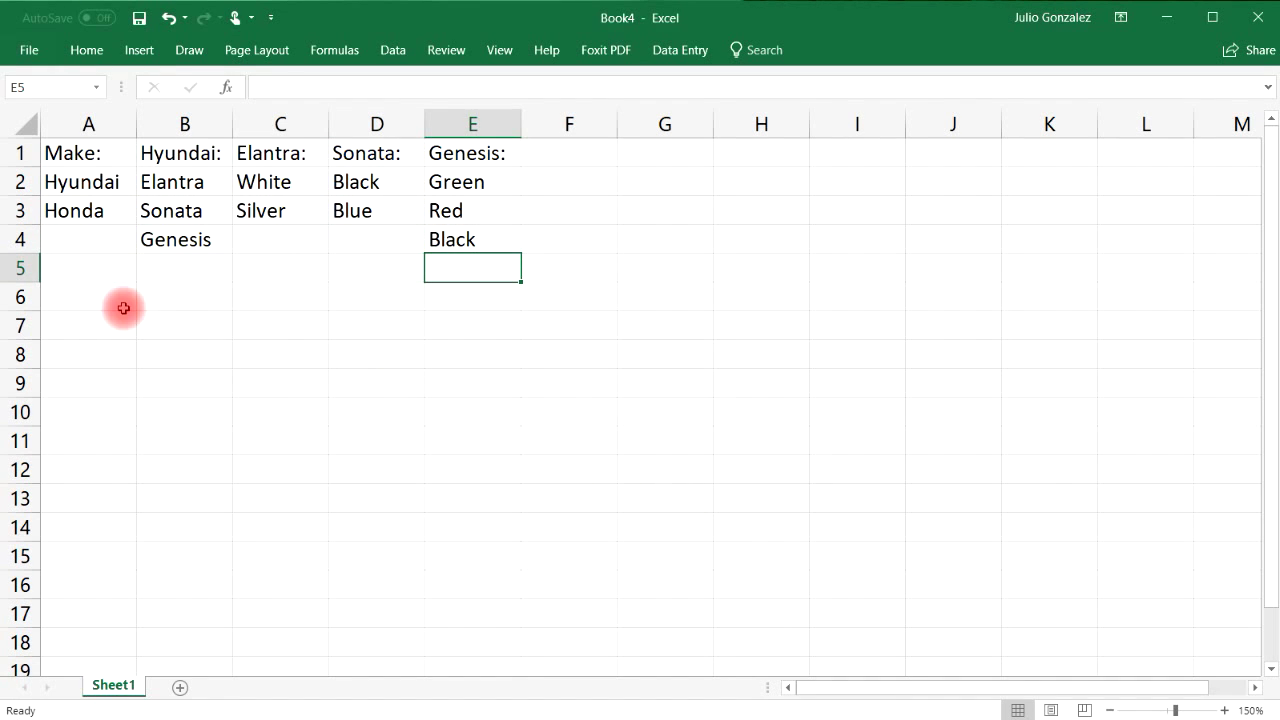
Enter the header "Honda:" in cell B6, below the Hyundai model list.
{"action": "left_click", "coordinate": [163, 296]}
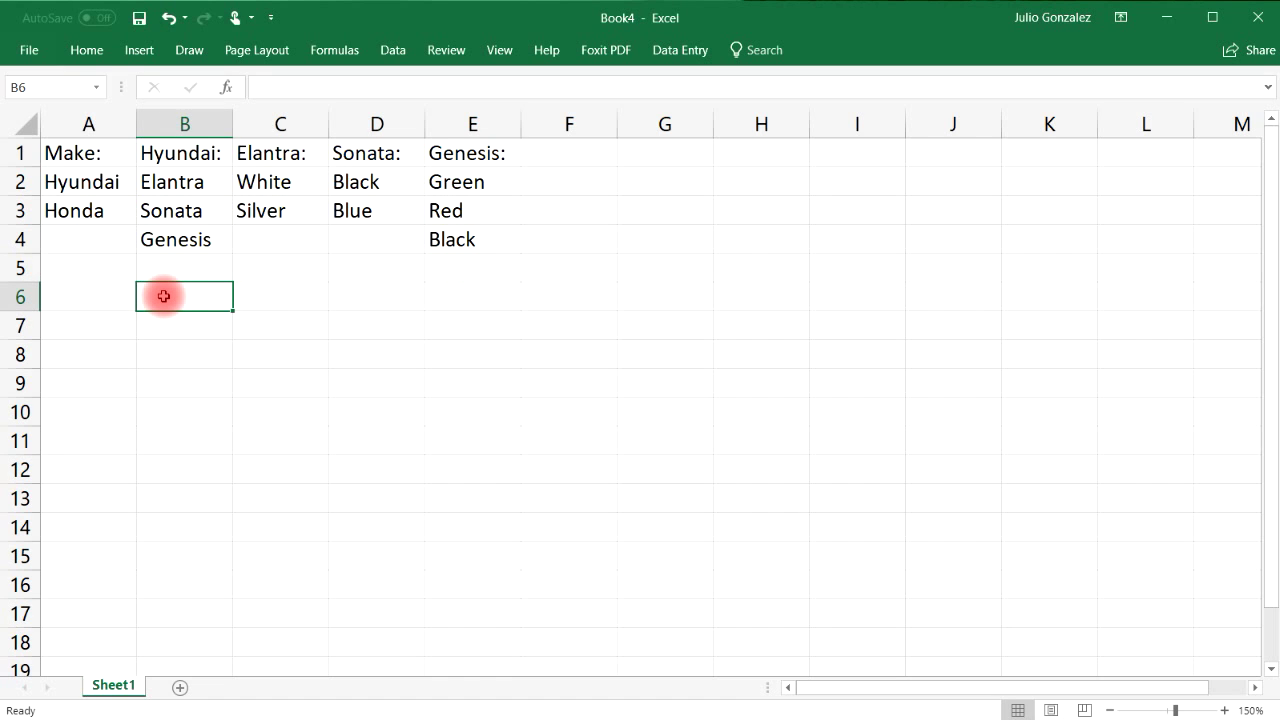
{"action": "type", "text": "Honda:"}
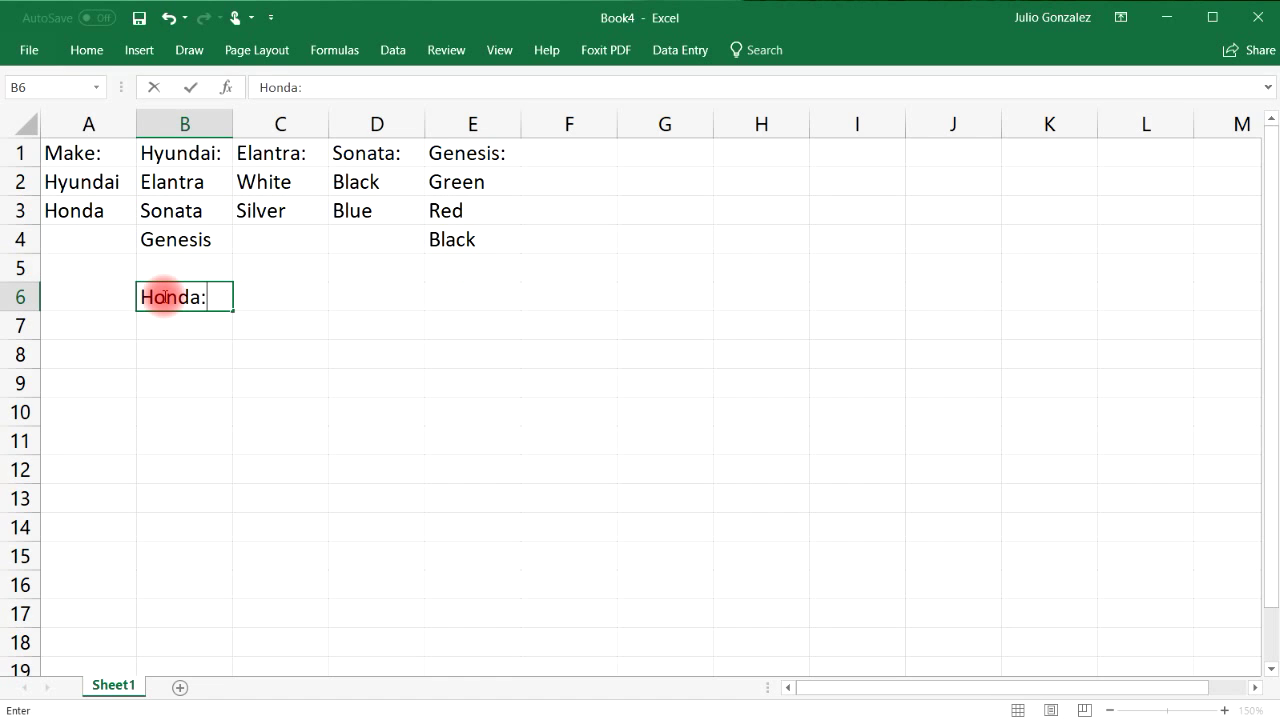
{"action": "key", "text": "Tab"}
{"action": "left_click", "coordinate": [163, 296]}
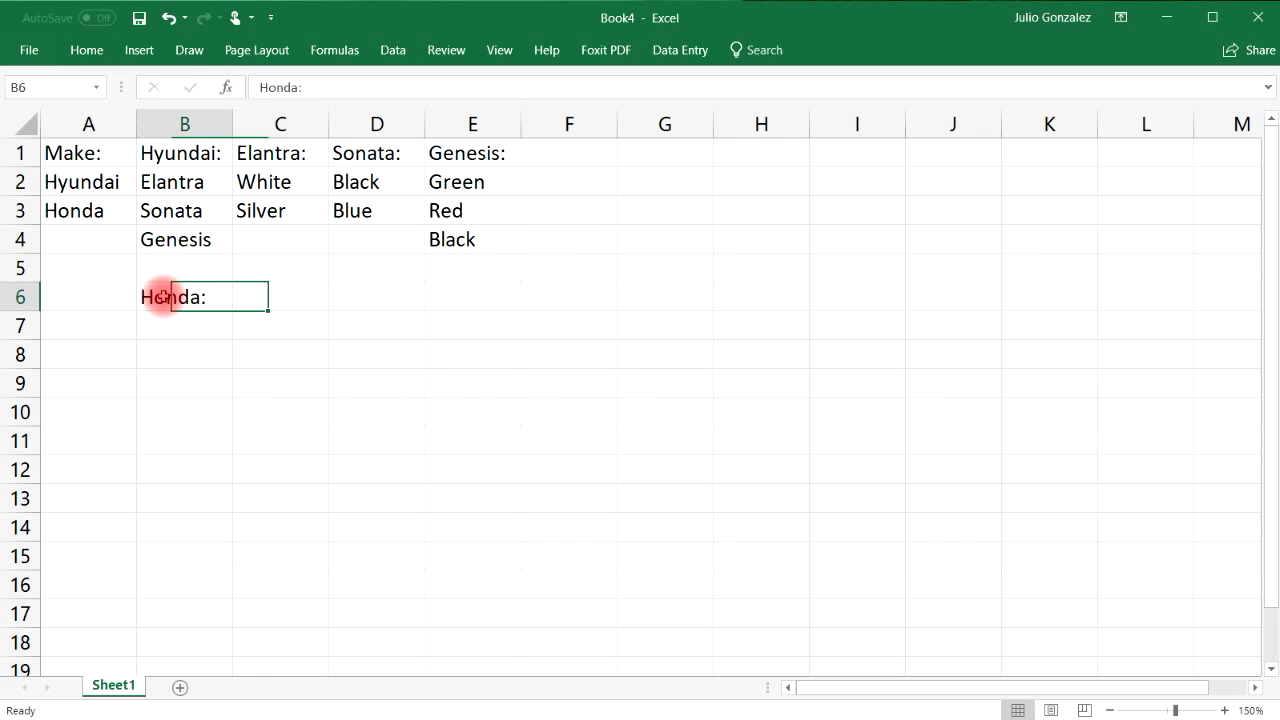
{"action": "key", "text": "Return"}
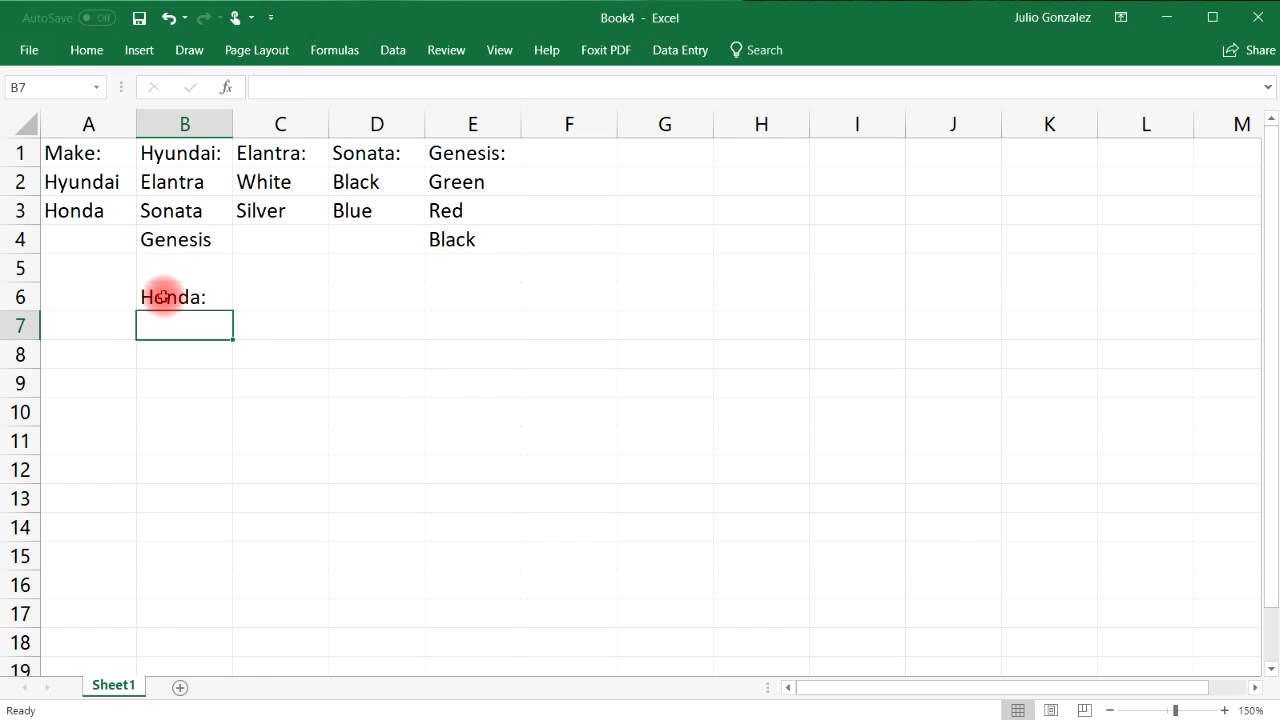
Enter the Honda models Civic in B7 and Accord in B8.
{"action": "type", "text": "Civ"}
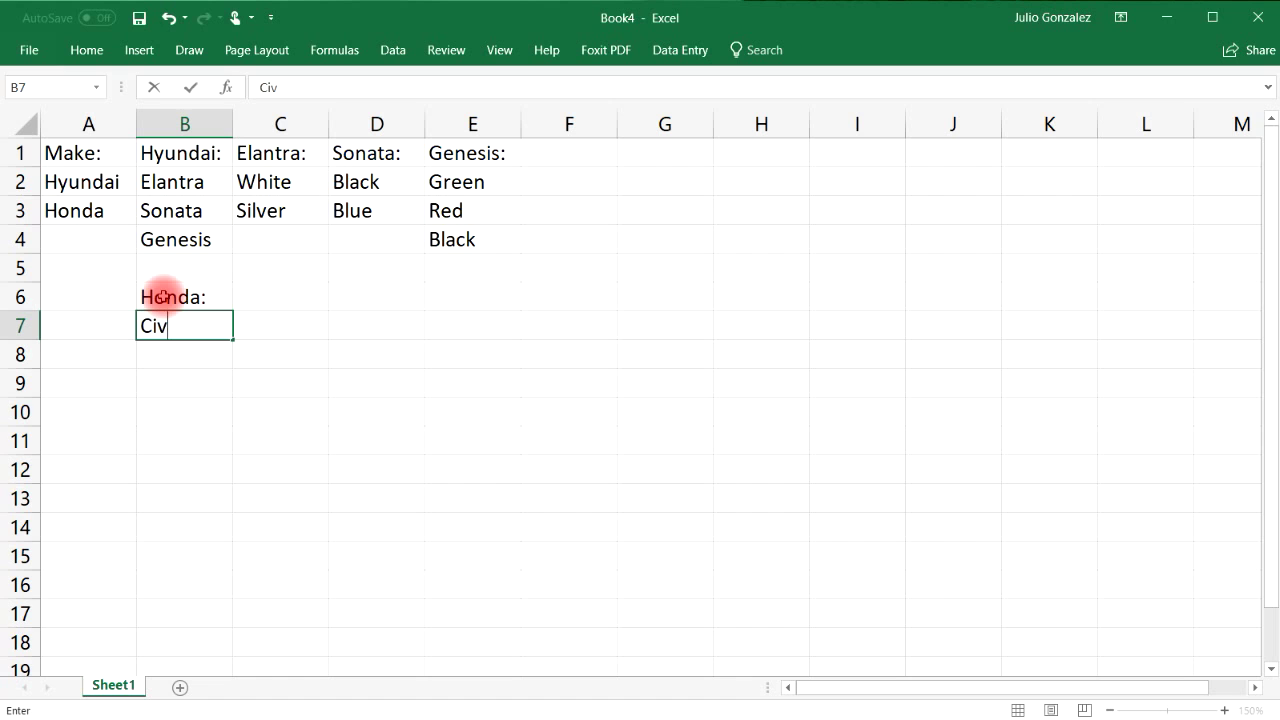
{"action": "type", "text": "ic"}
{"action": "key", "text": "Return"}
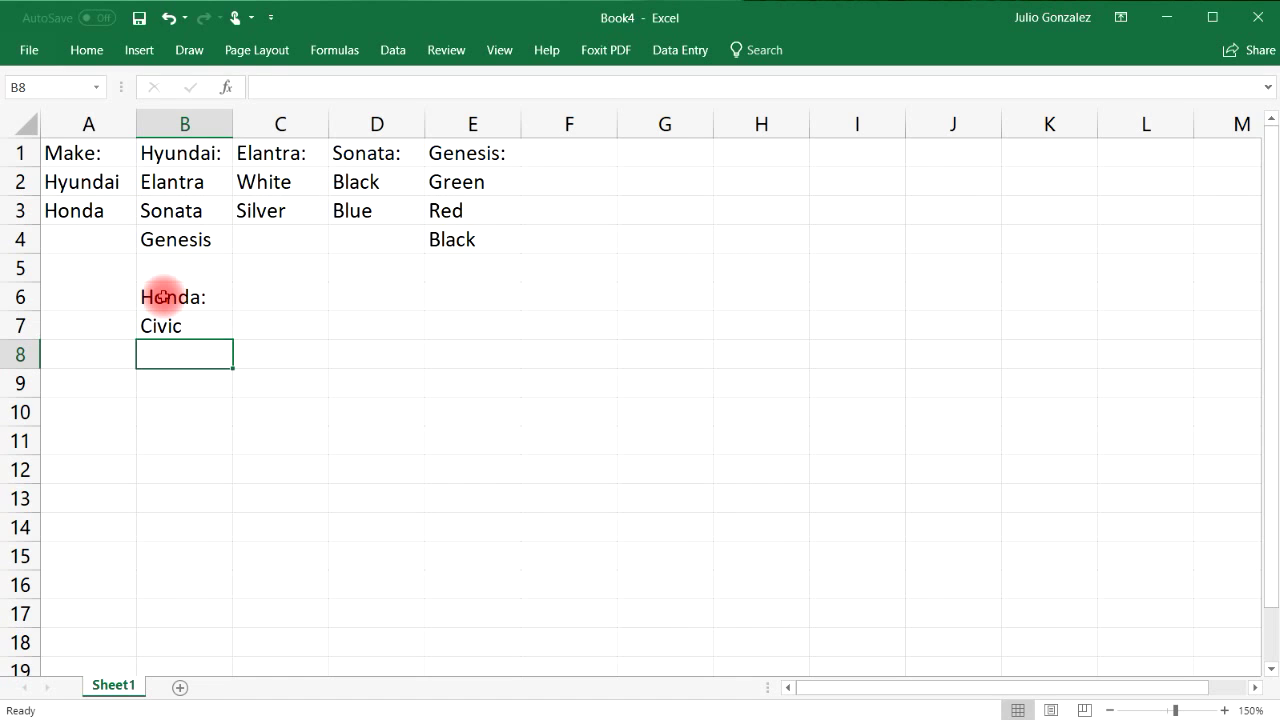
{"action": "type", "text": "Accord"}
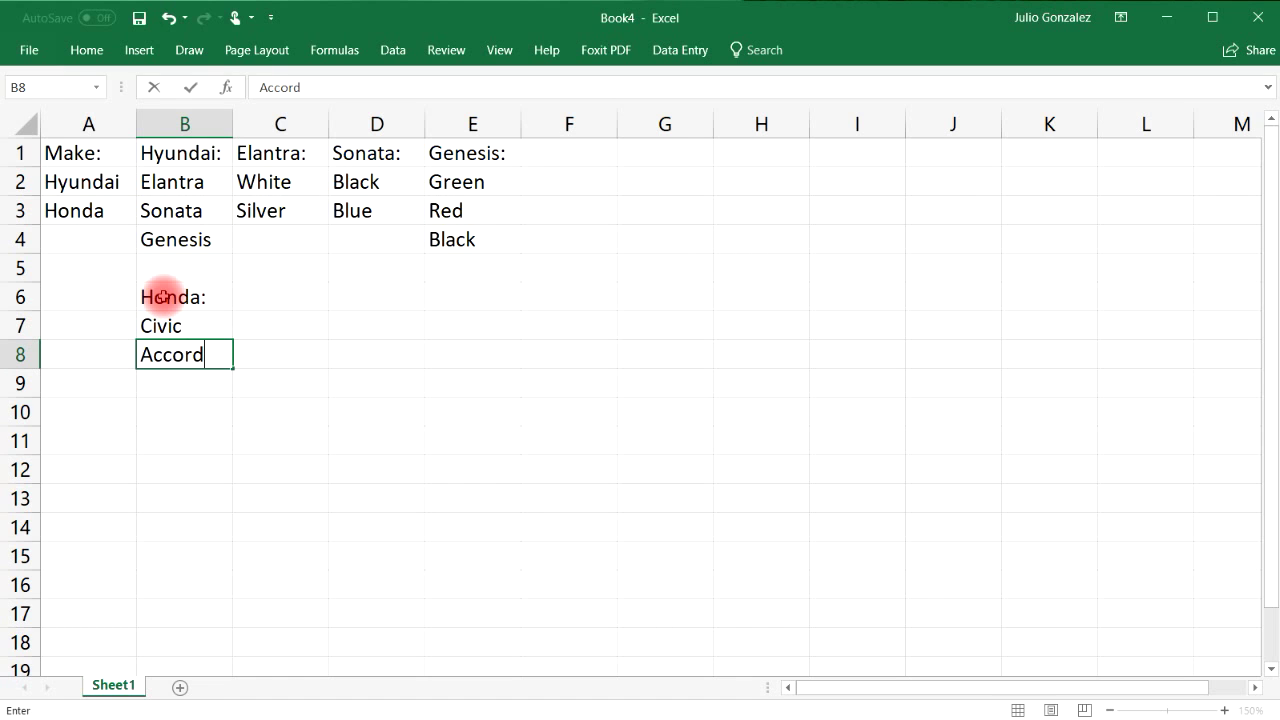
{"action": "key", "text": "Tab"}
Enter the header "Civic:" in C6, beside the Honda header.
{"action": "key", "text": "Up"}
{"action": "key", "text": "Up"}
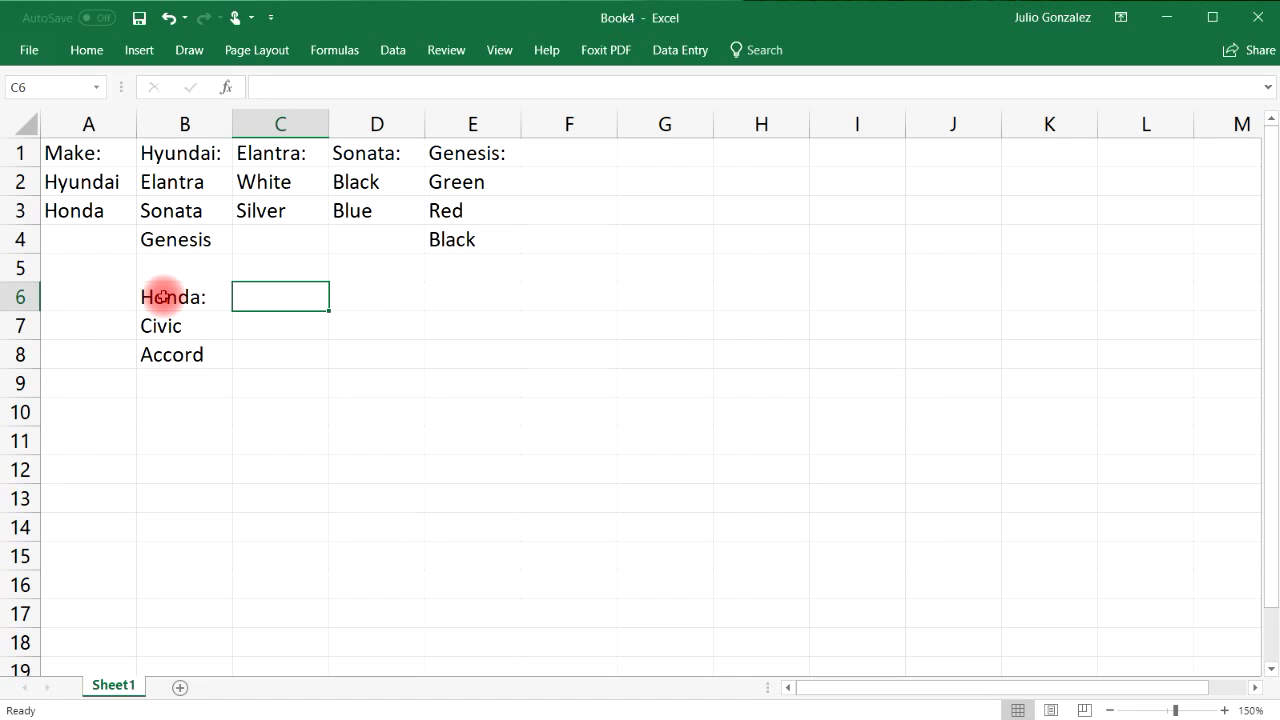
{"action": "type", "text": "Civic"}
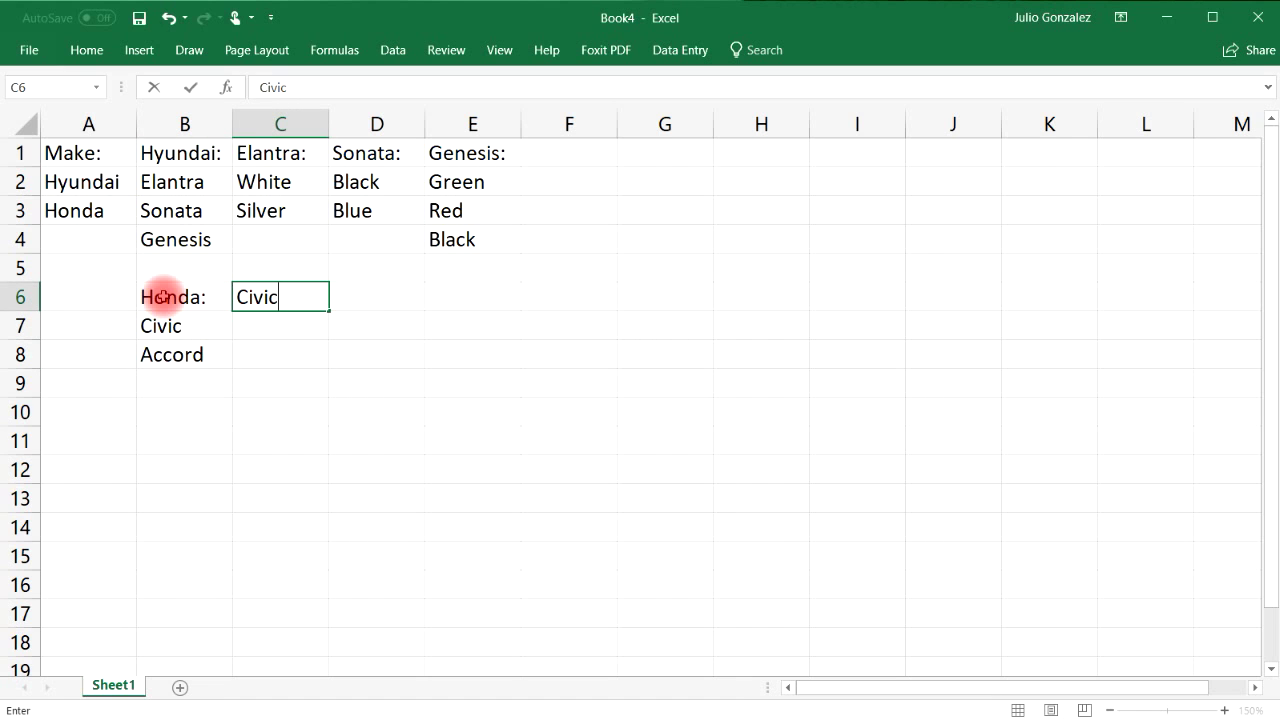
{"action": "type", "text": ":"}
{"action": "key", "text": "Tab"}
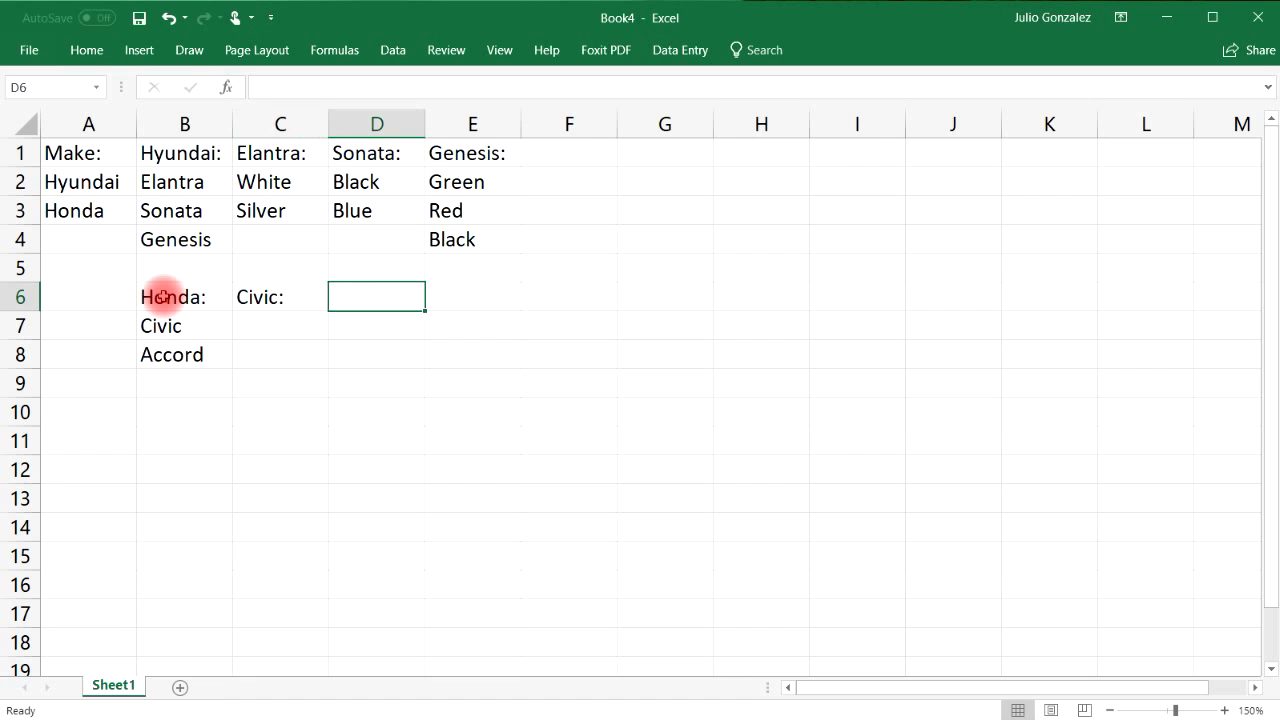
{"action": "key", "text": "Left"}
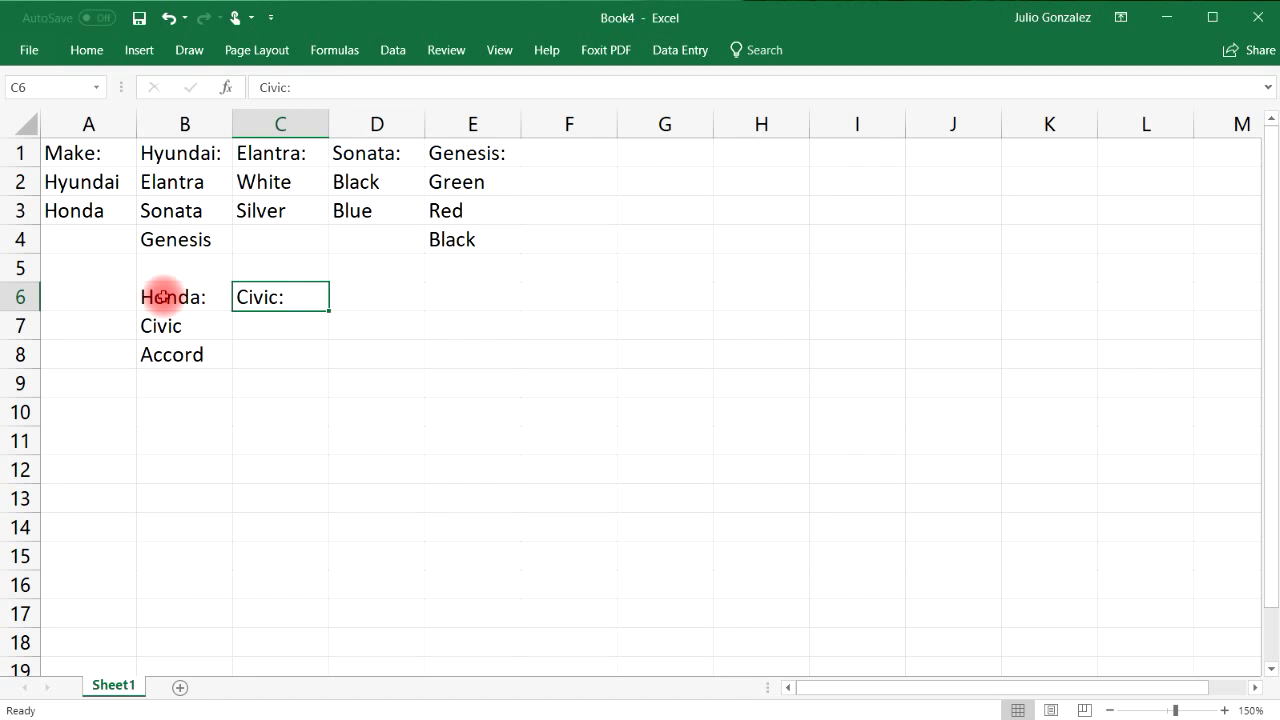
List the Civic colors Yellow, Black, Orange and Red in C7 through C10.
{"action": "key", "text": "Down"}
{"action": "type", "text": "Yellow"}
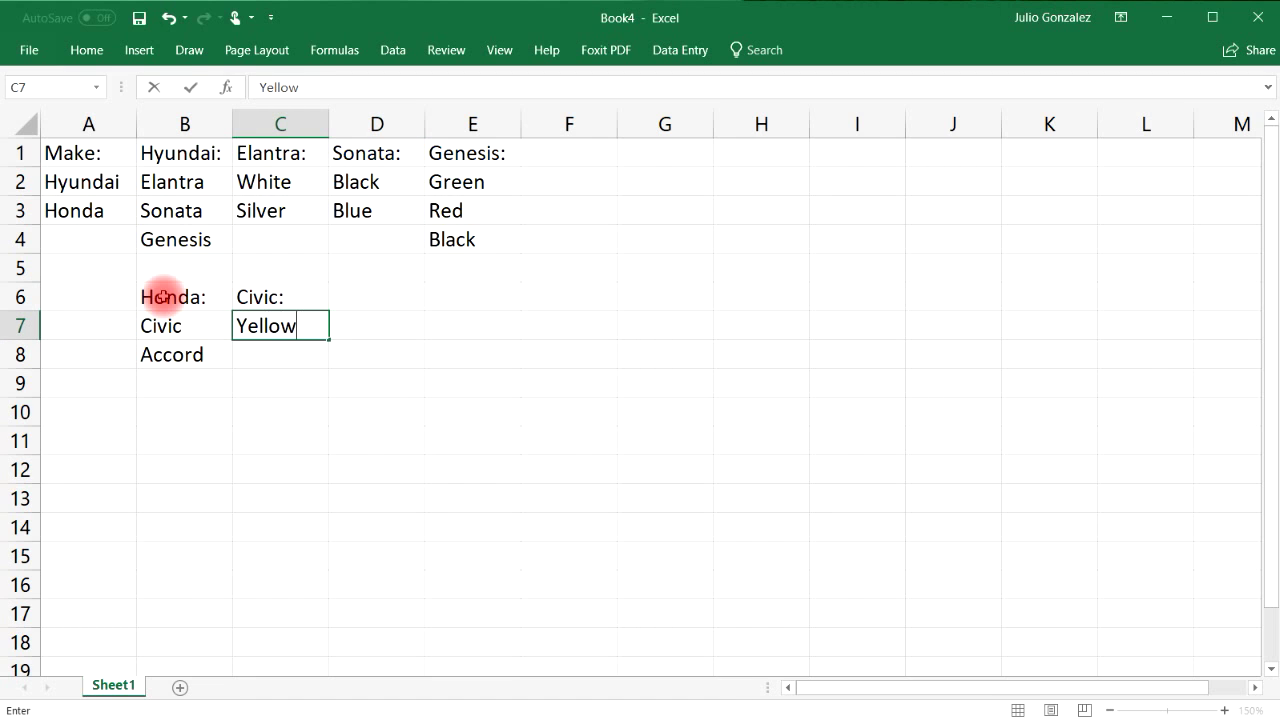
{"action": "key", "text": "Return"}
{"action": "type", "text": "Black"}
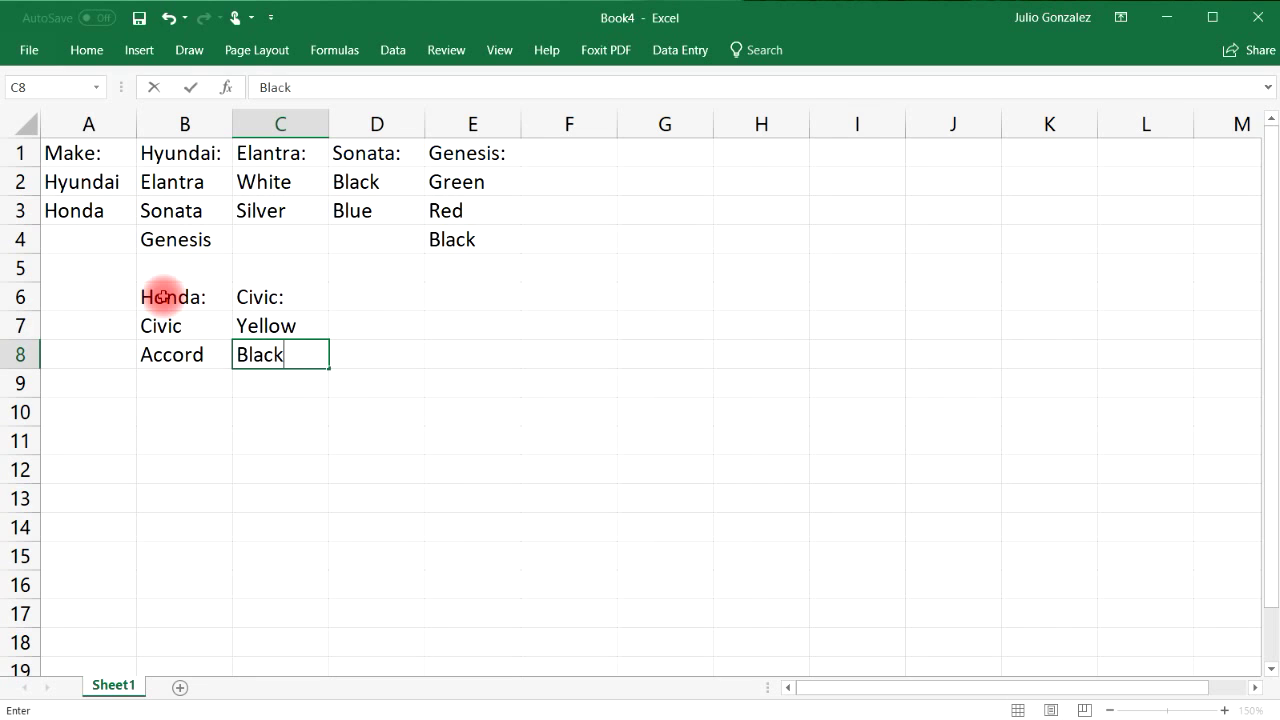
{"action": "key", "text": "Return"}
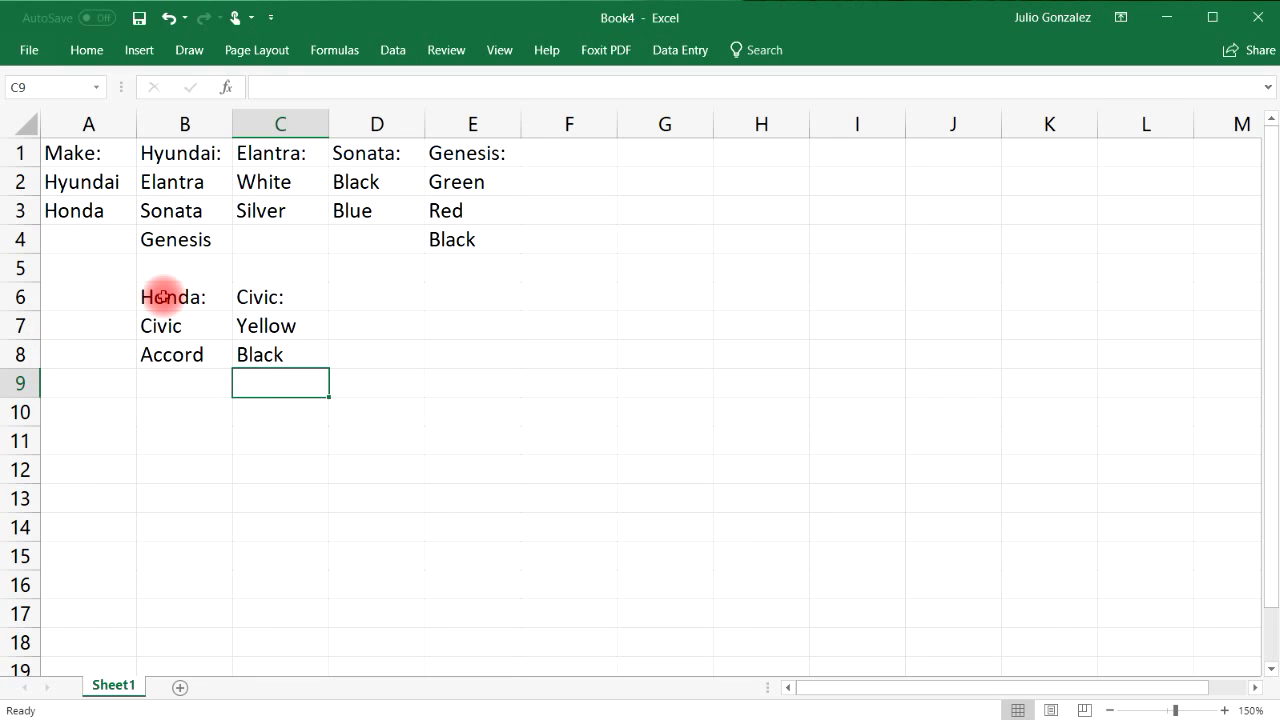
{"action": "type", "text": "Orange"}
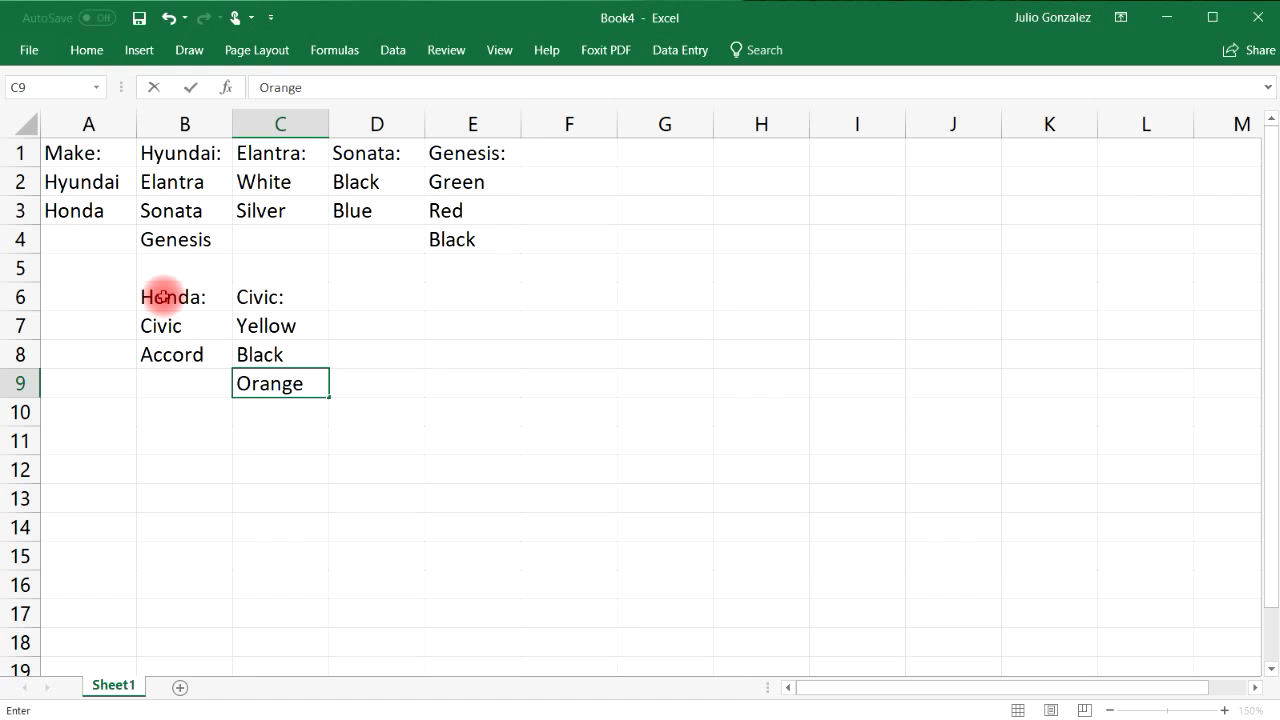
{"action": "key", "text": "Return"}
{"action": "type", "text": "Red"}
{"action": "key", "text": "Tab"}
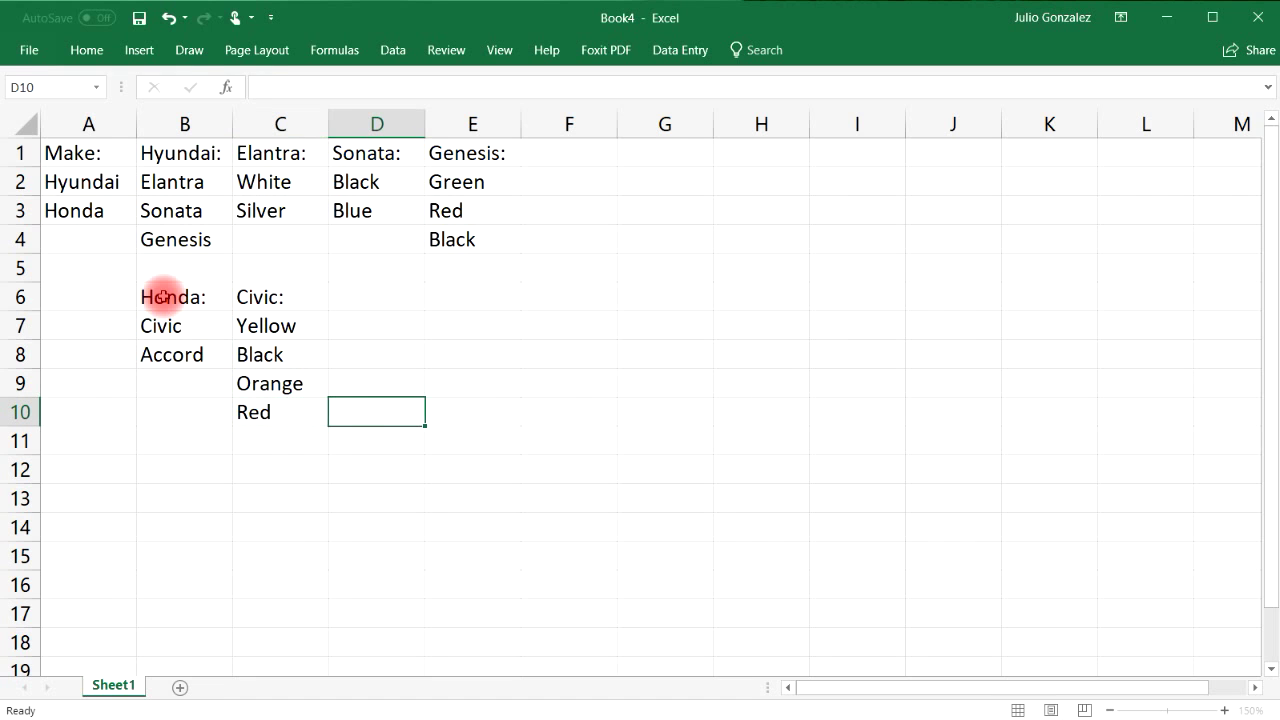
Enter the header "Accord:" in D6, beside the Civic header.
{"action": "key", "text": "Up"}
{"action": "key", "text": "Up"}
{"action": "key", "text": "Up"}
{"action": "key", "text": "Up"}
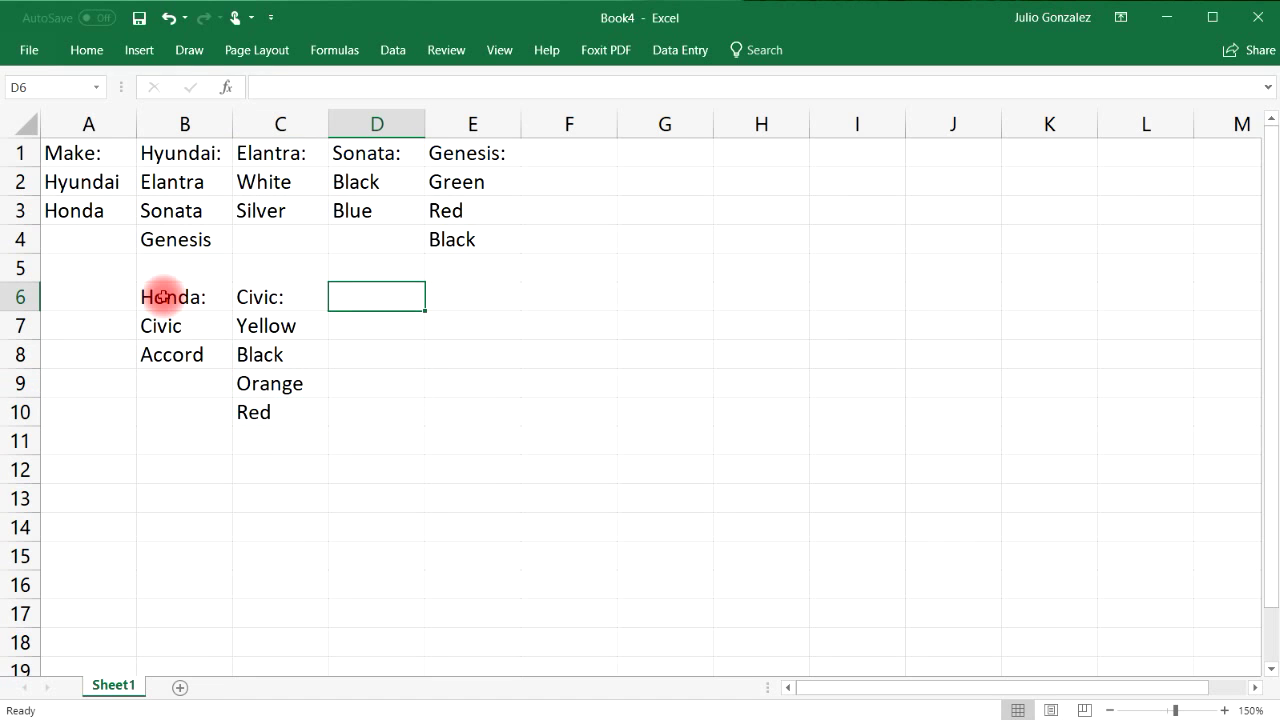
{"action": "type", "text": "Accord"}
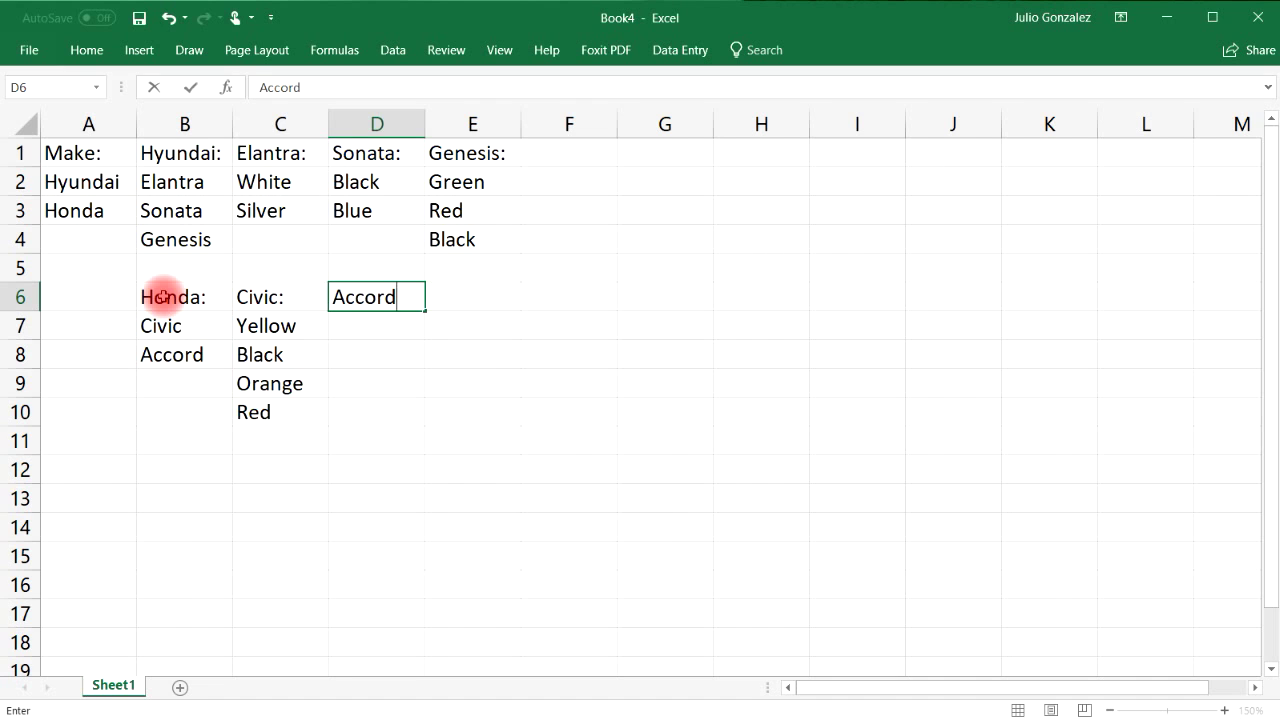
{"action": "type", "text": ":"}
{"action": "key", "text": "Tab"}
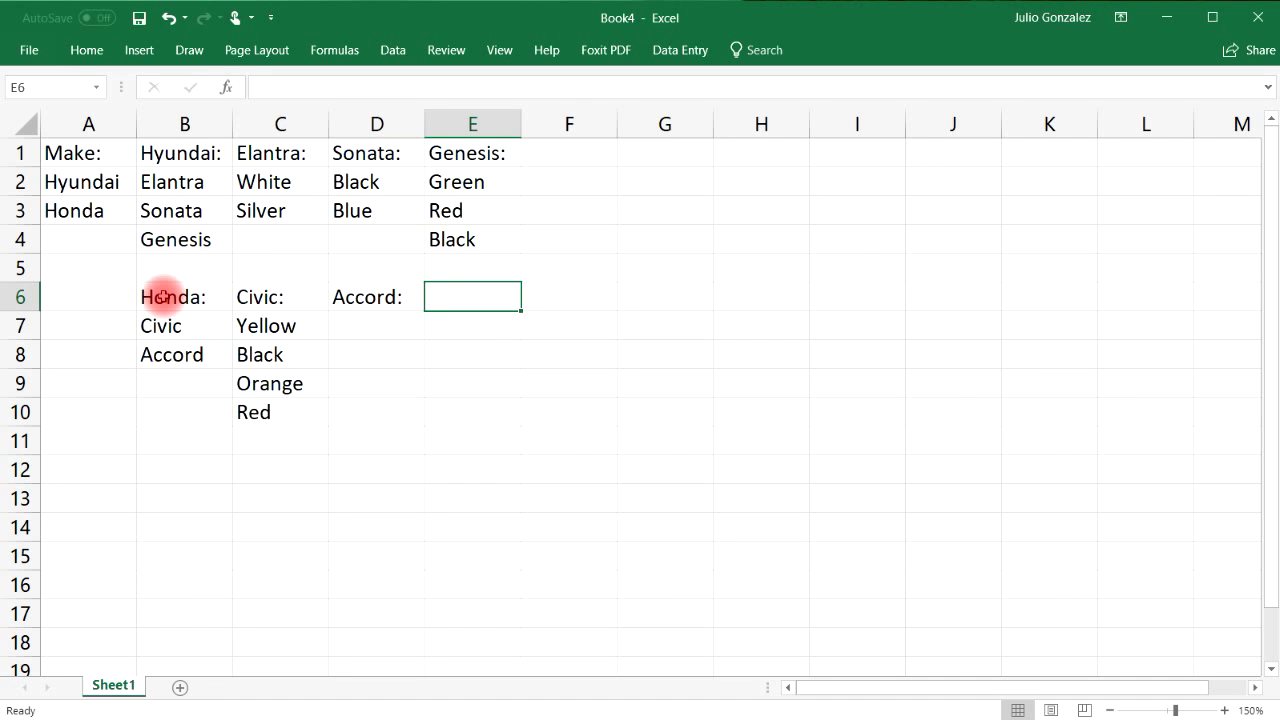
List the Accord colors White, Blue, Purple, Red and Black in D7 through D11.
{"action": "key", "text": "Return"}
{"action": "type", "text": "W"}
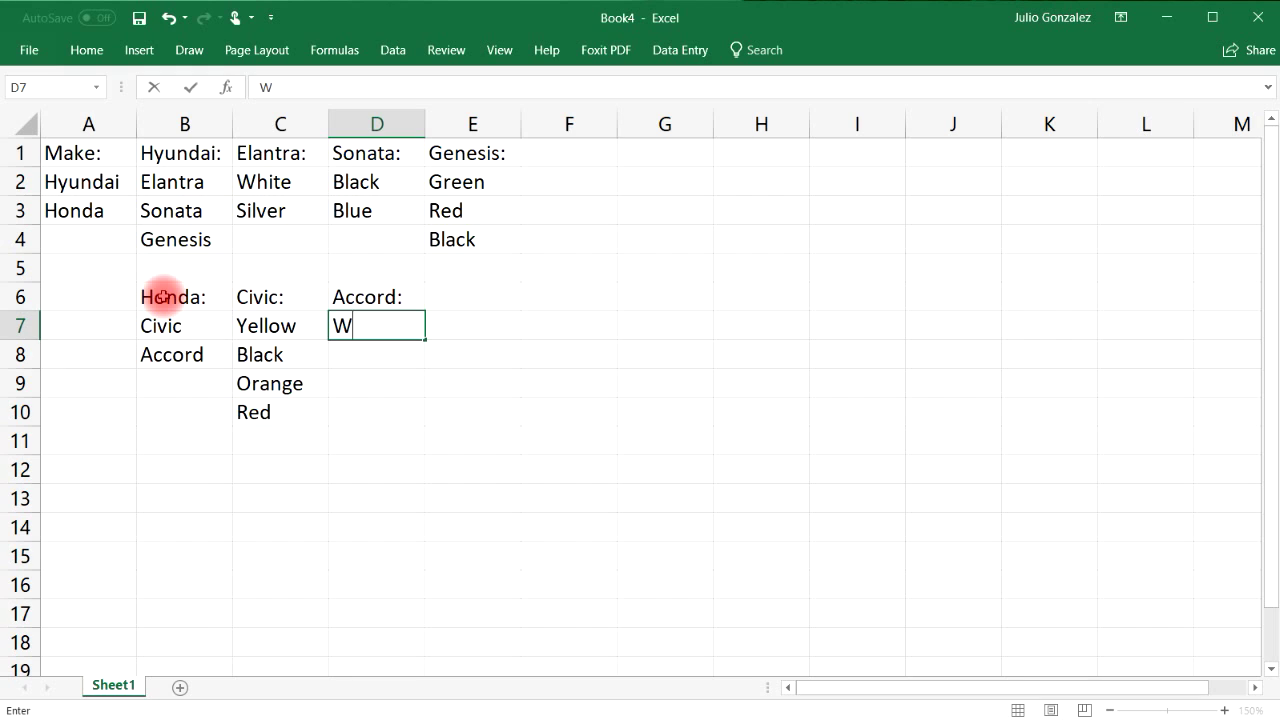
{"action": "type", "text": "hite"}
{"action": "key", "text": "Return"}
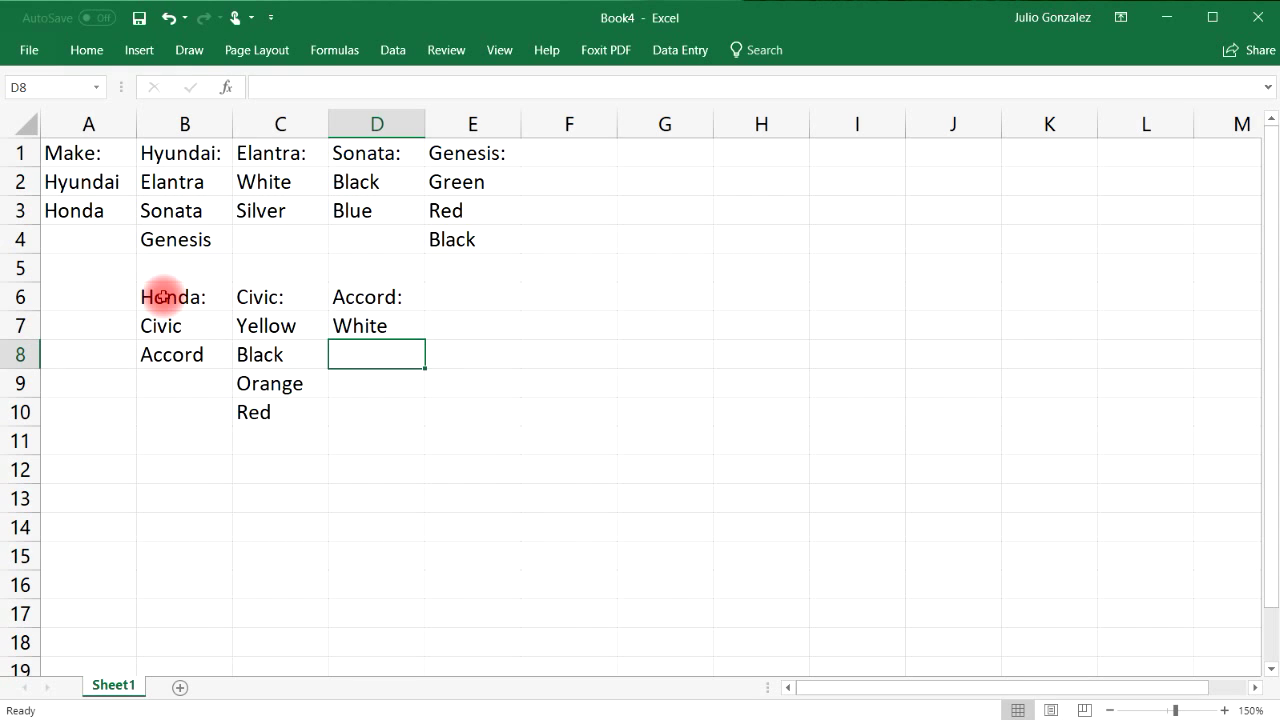
{"action": "type", "text": "Blue"}
{"action": "key", "text": "Return"}
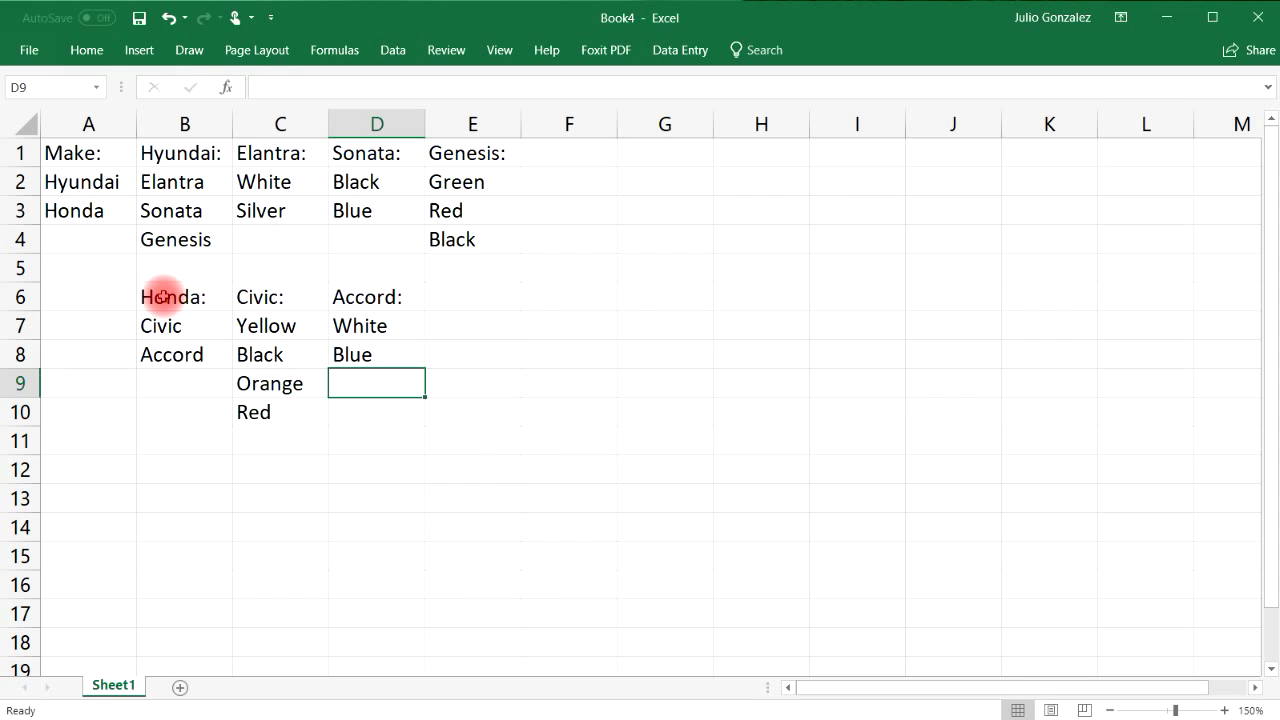
{"action": "type", "text": "Purple"}
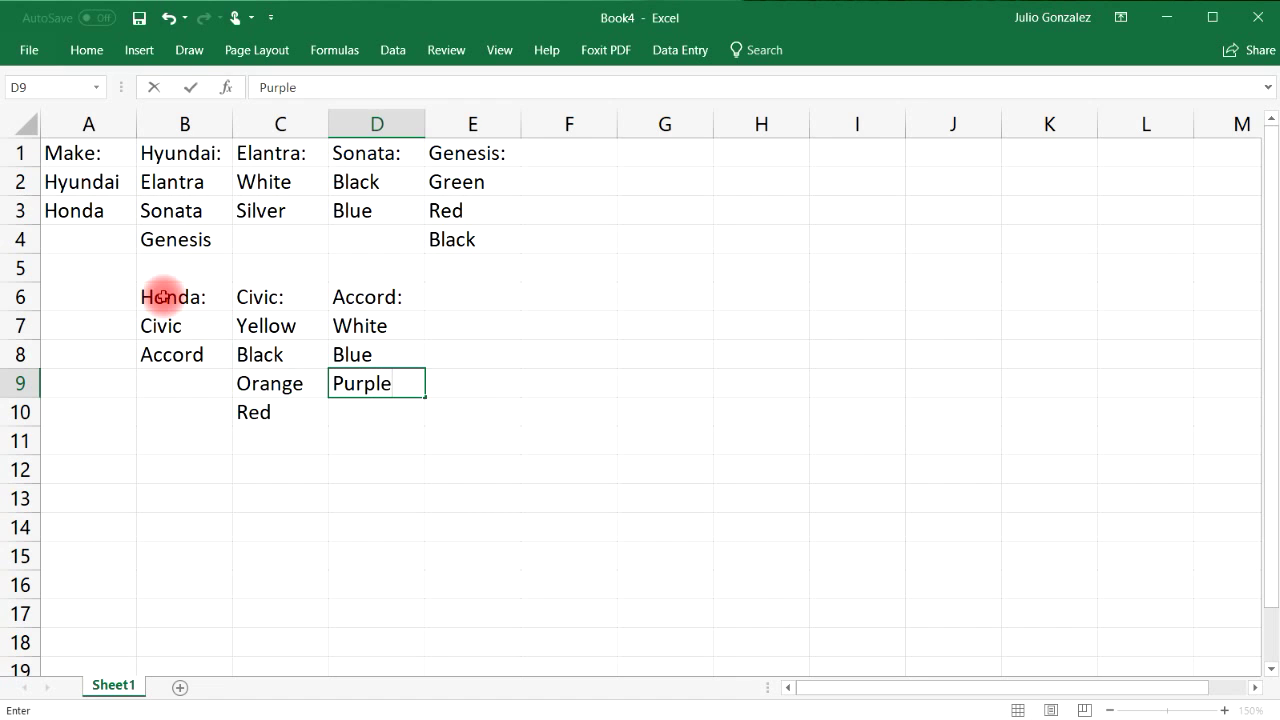
{"action": "key", "text": "Return"}
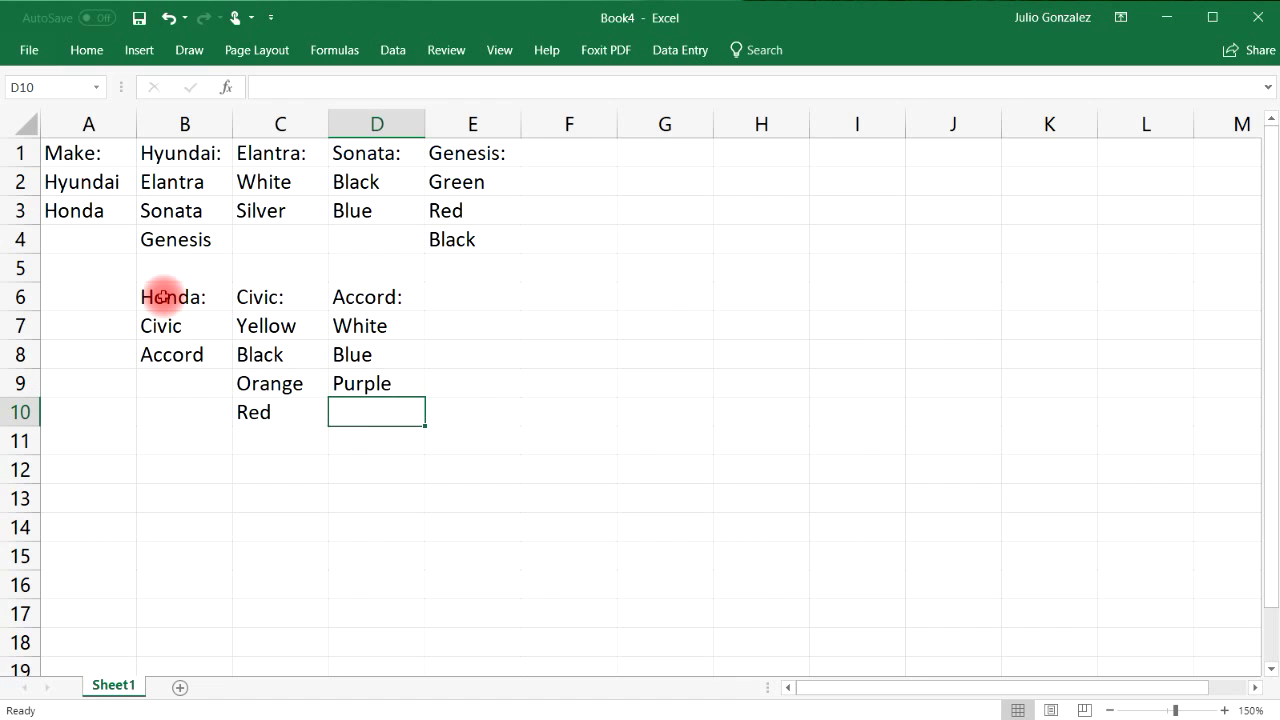
{"action": "type", "text": "Red"}
{"action": "key", "text": "Return"}
{"action": "type", "text": "Black"}
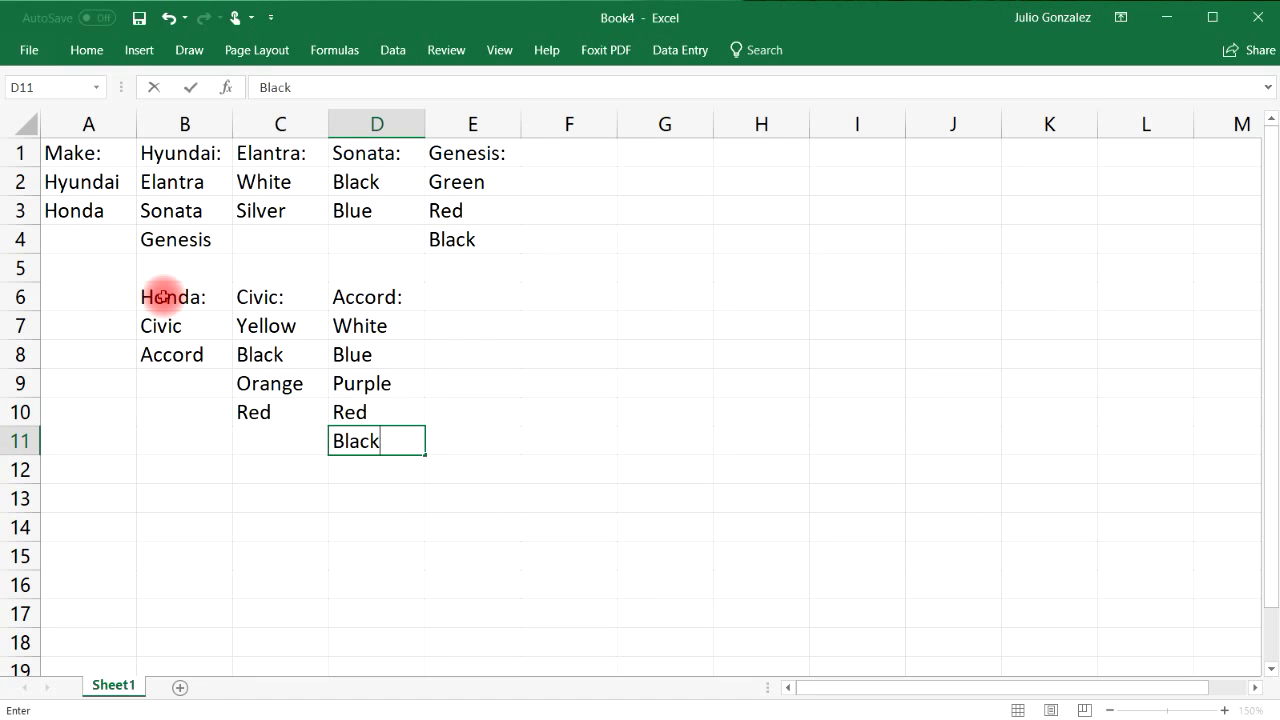
{"action": "key", "text": "Return"}
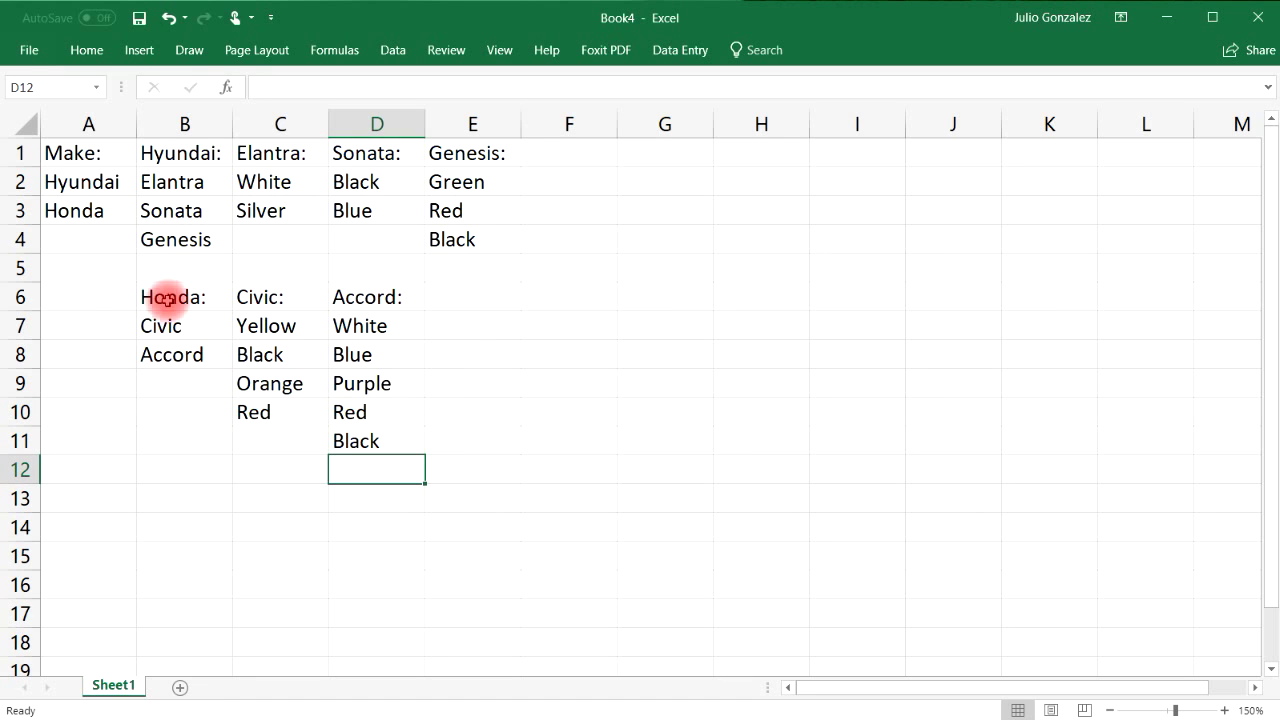
Widen columns A, B and D slightly, with cell A13 selected.
{"action": "left_click", "coordinate": [106, 500]}
{"action": "left_click_drag", "start_coordinate": [135, 122], "coordinate": [159, 122]}
{"action": "left_click_drag", "start_coordinate": [255, 122], "coordinate": [277, 122]}
{"action": "left_click_drag", "start_coordinate": [466, 122], "coordinate": [502, 122]}
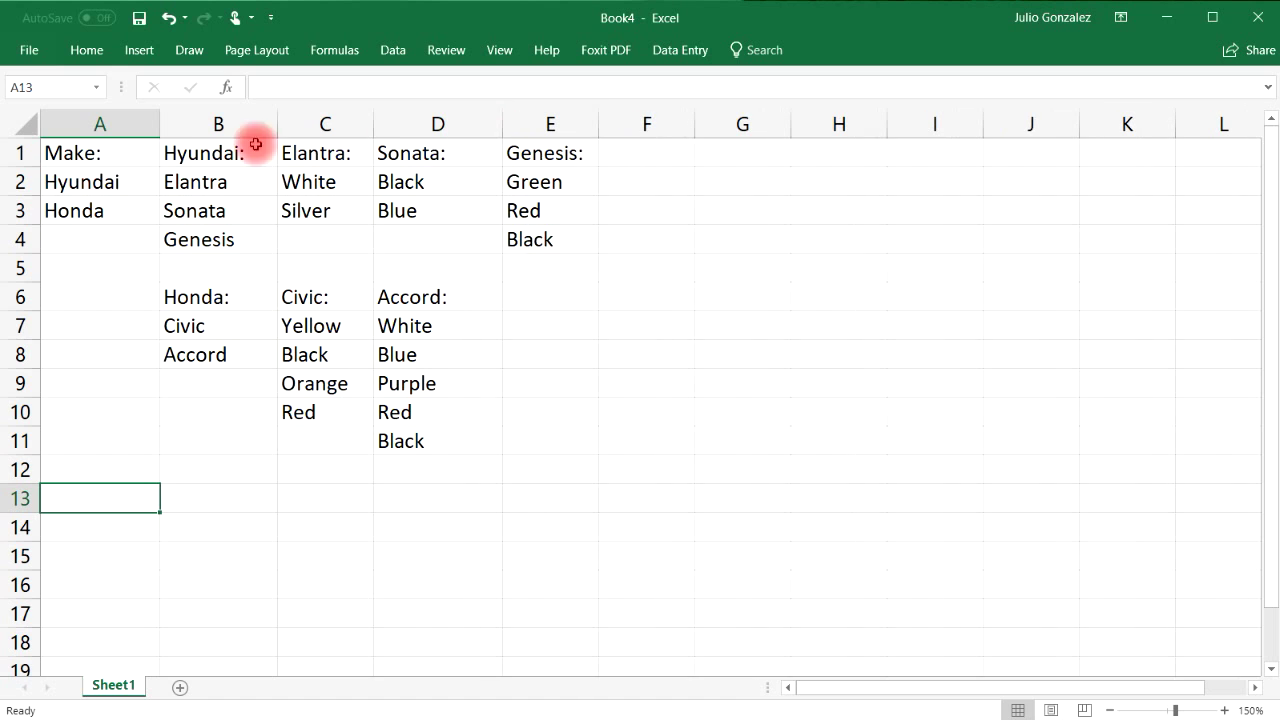
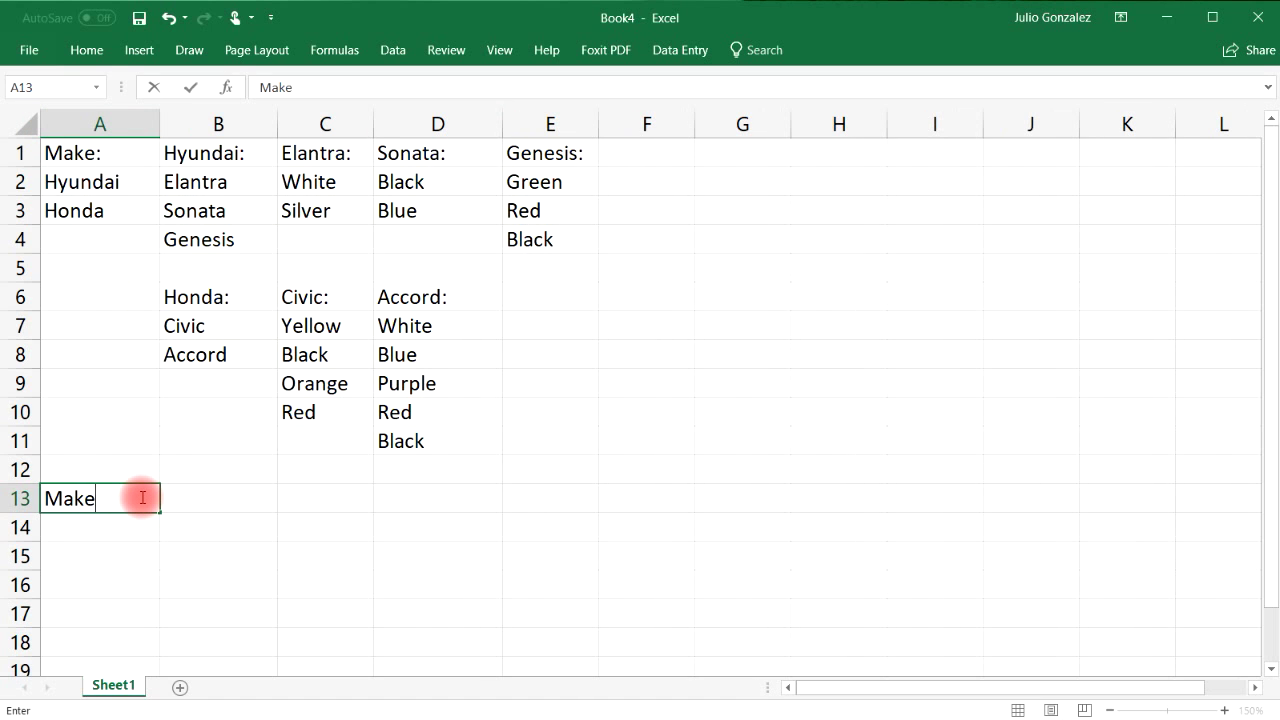
Enter the headers "Make:", "Model:" and "Color:" in A13 through C13, and widen column C slightly.
{"action": "key", "text": "Tab"}
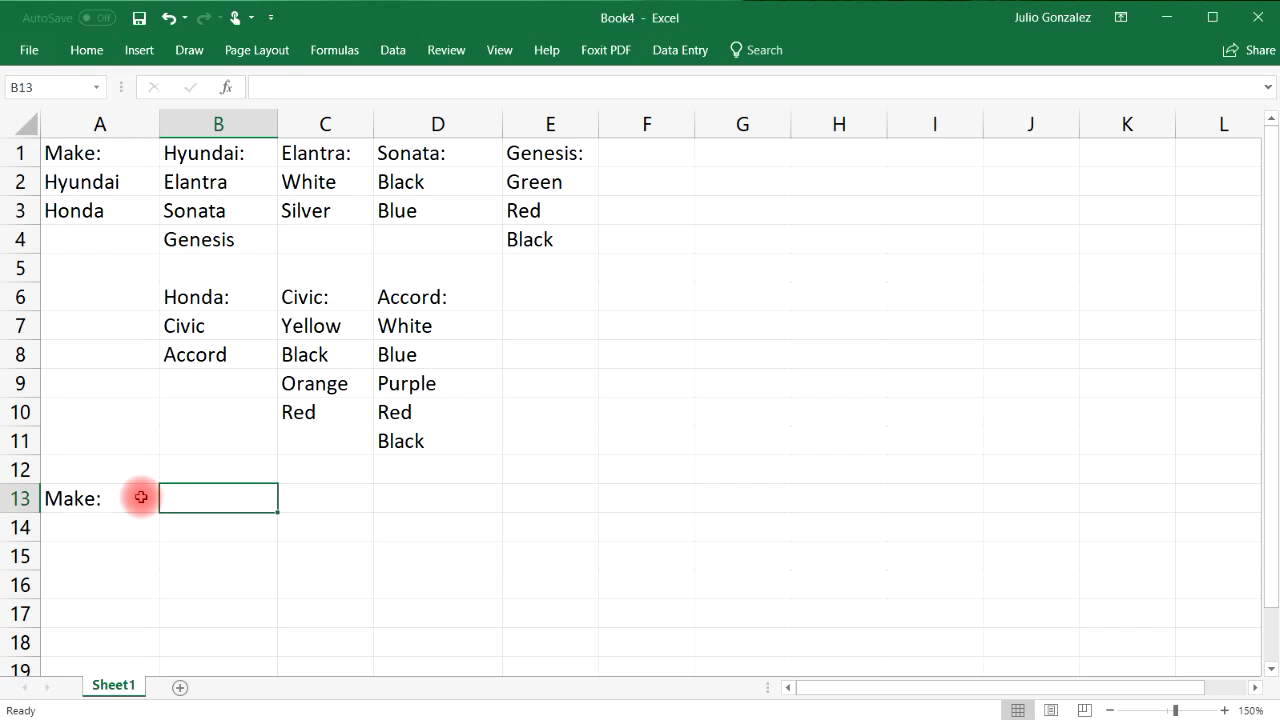
{"action": "type", "text": "Model:"}
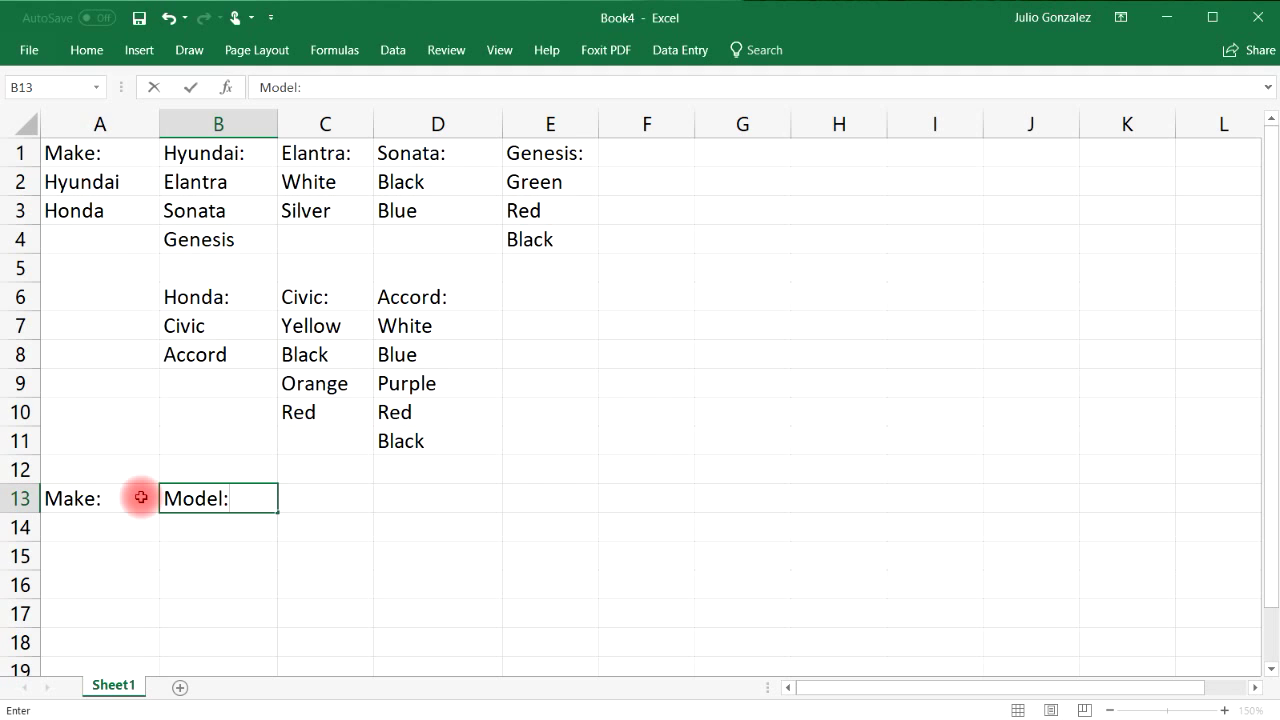
{"action": "key", "text": "Tab"}
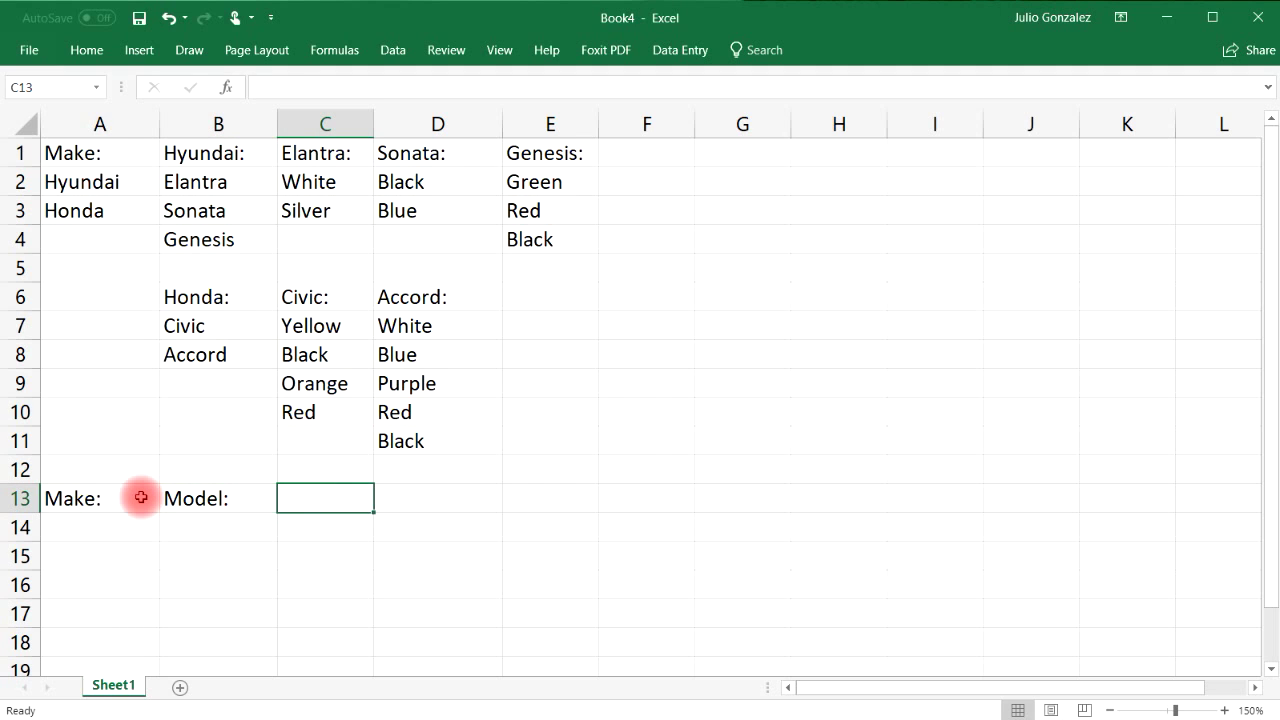
{"action": "type", "text": "Col"}
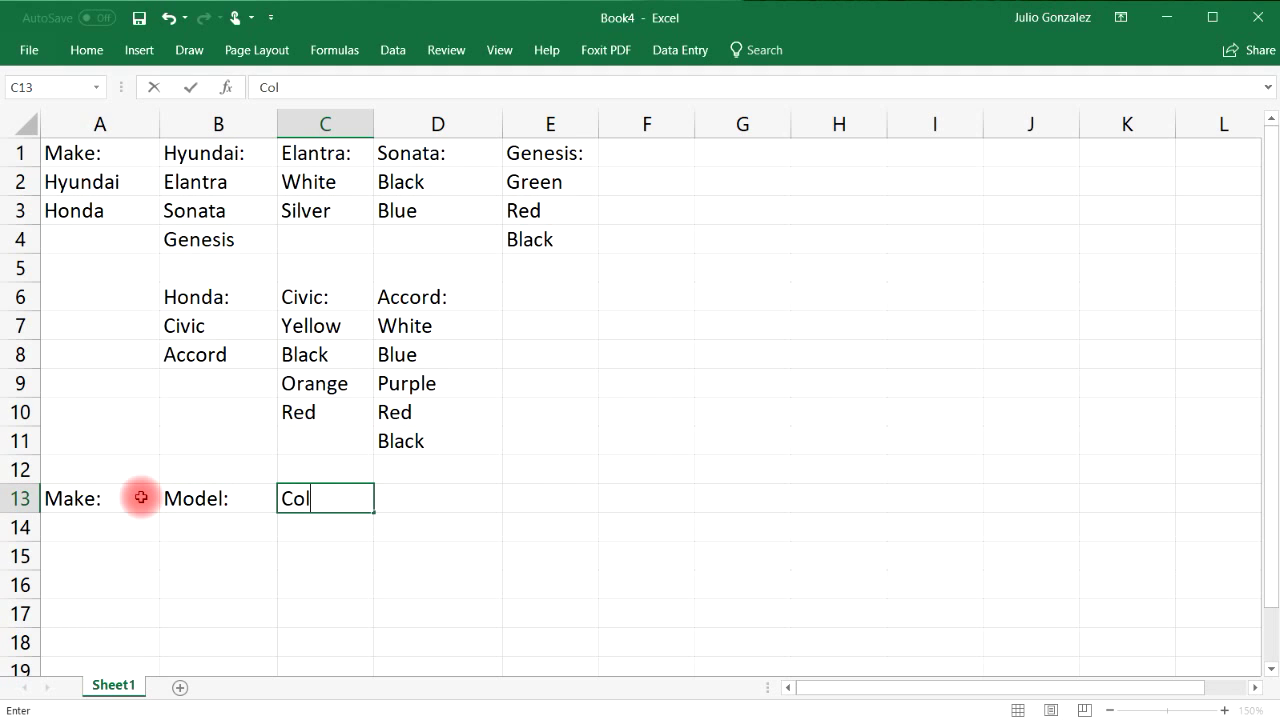
{"action": "type", "text": "or:"}
{"action": "key", "text": "Tab"}
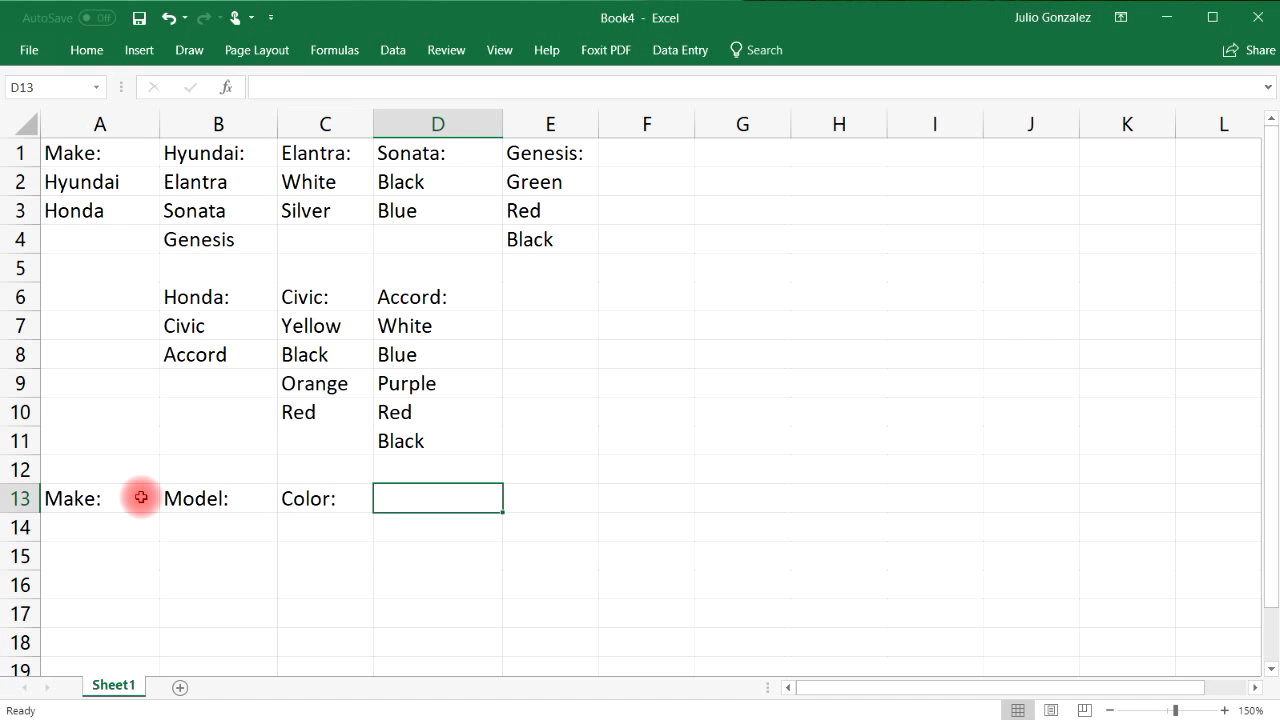
{"action": "left_click_drag", "start_coordinate": [374, 122], "coordinate": [396, 122]}
Add list data validation to A14 under Make, with Hyundai and Honda as the source entries.
{"action": "left_click", "coordinate": [116, 530]}
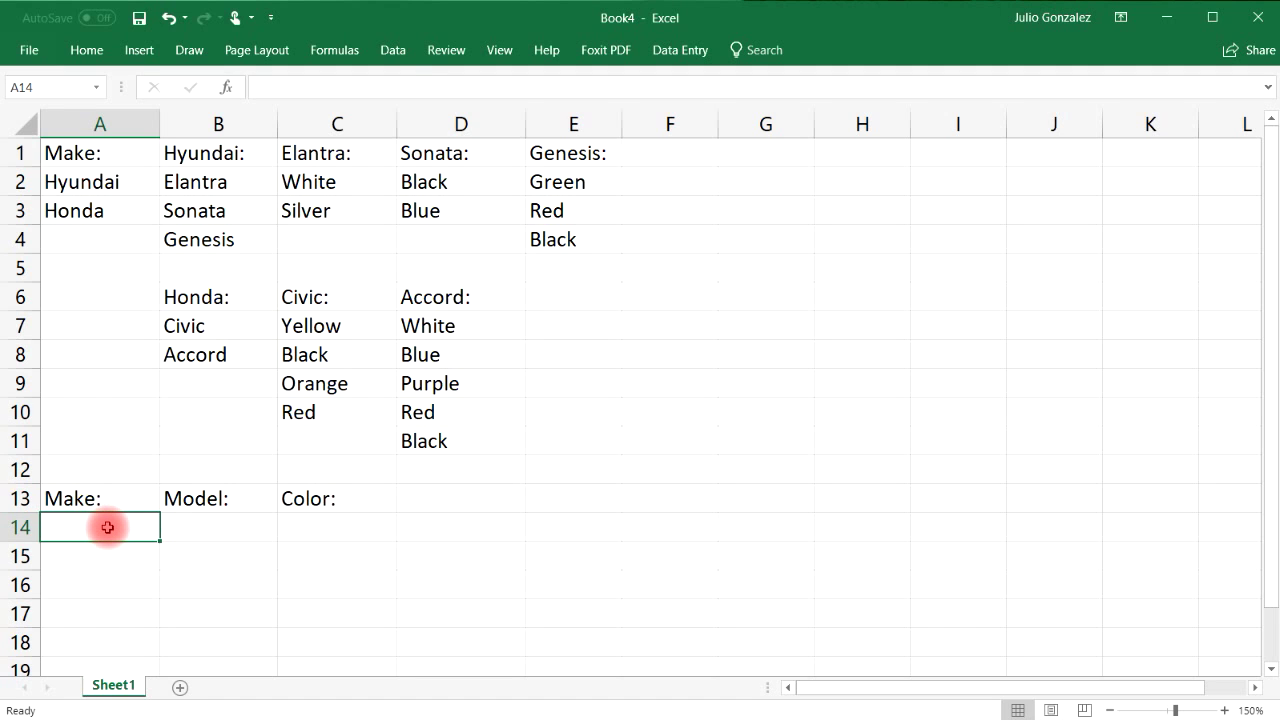
{"action": "left_click", "coordinate": [392, 52]}
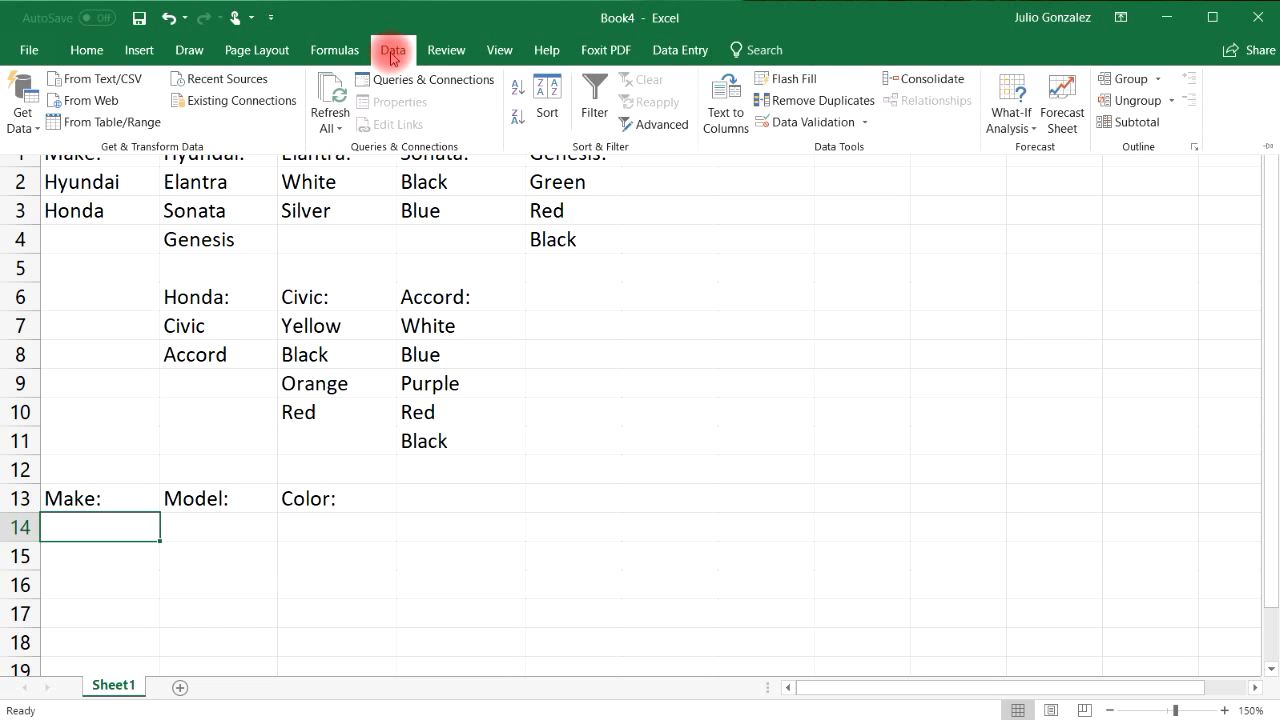
{"action": "left_click", "coordinate": [795, 122]}
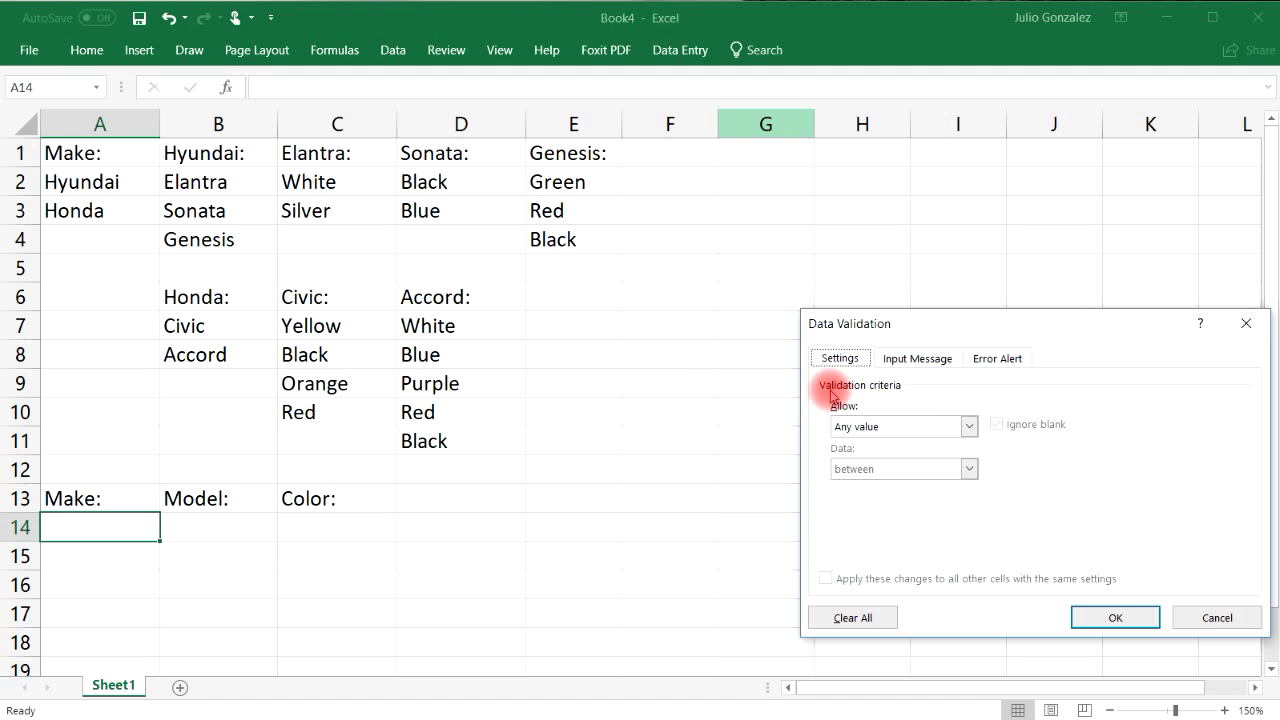
{"action": "left_click", "coordinate": [969, 426]}
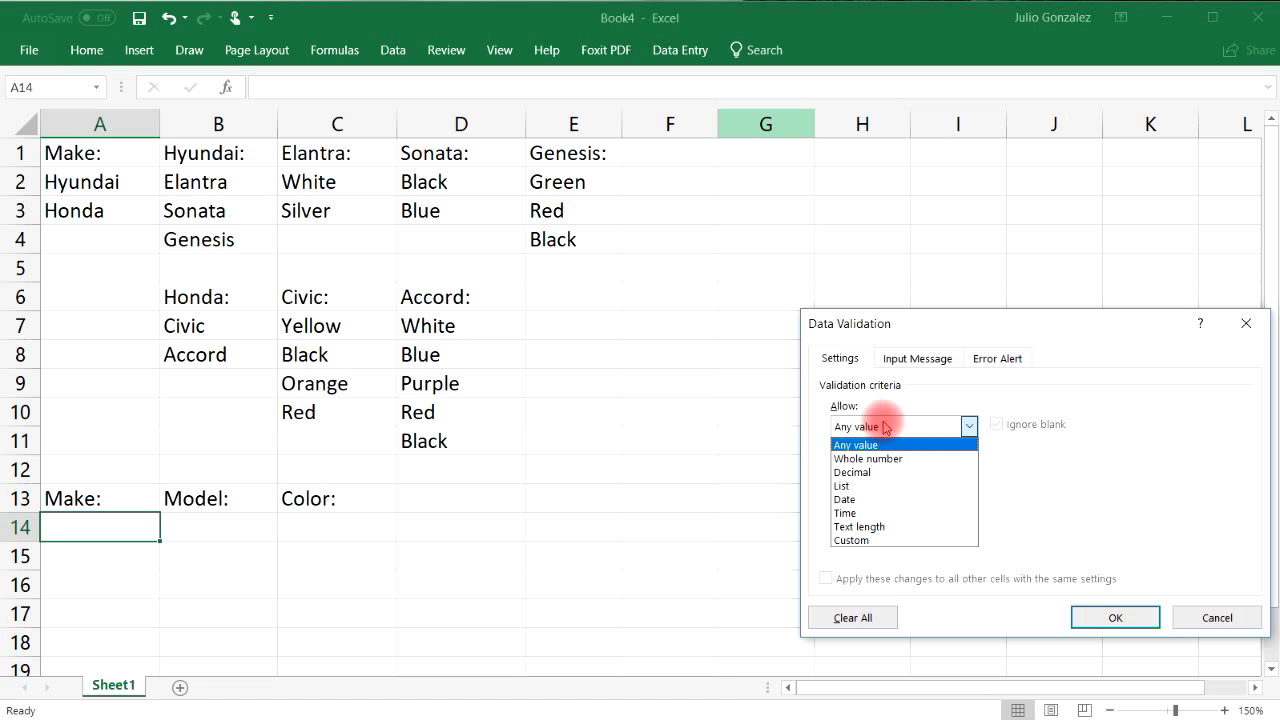
{"action": "left_click", "coordinate": [886, 486]}
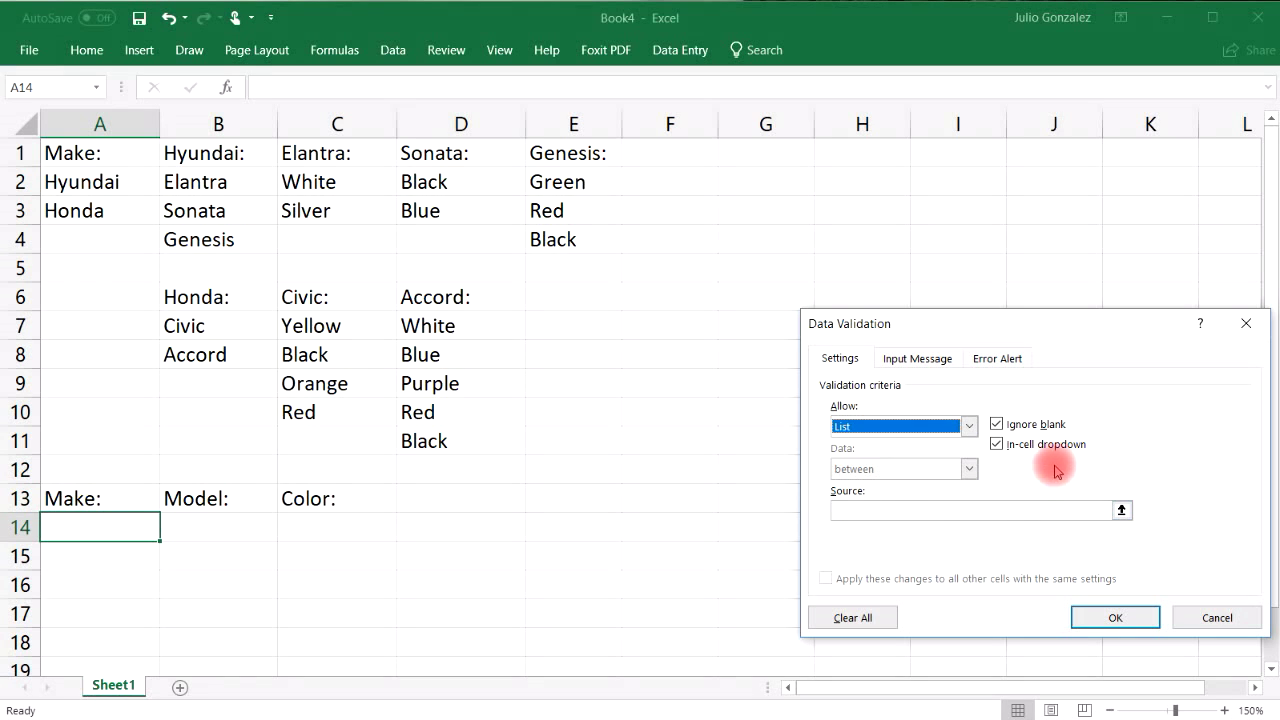
{"action": "left_click", "coordinate": [929, 505]}
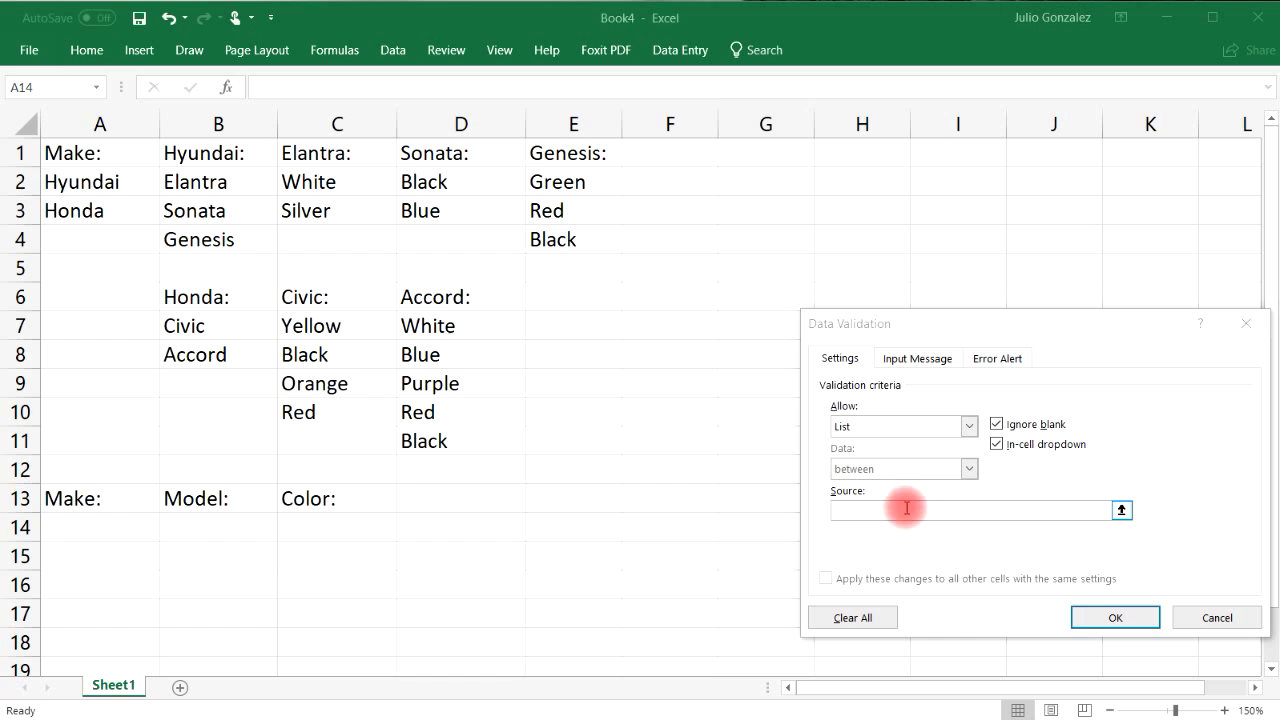
{"action": "left_click", "coordinate": [906, 508]}
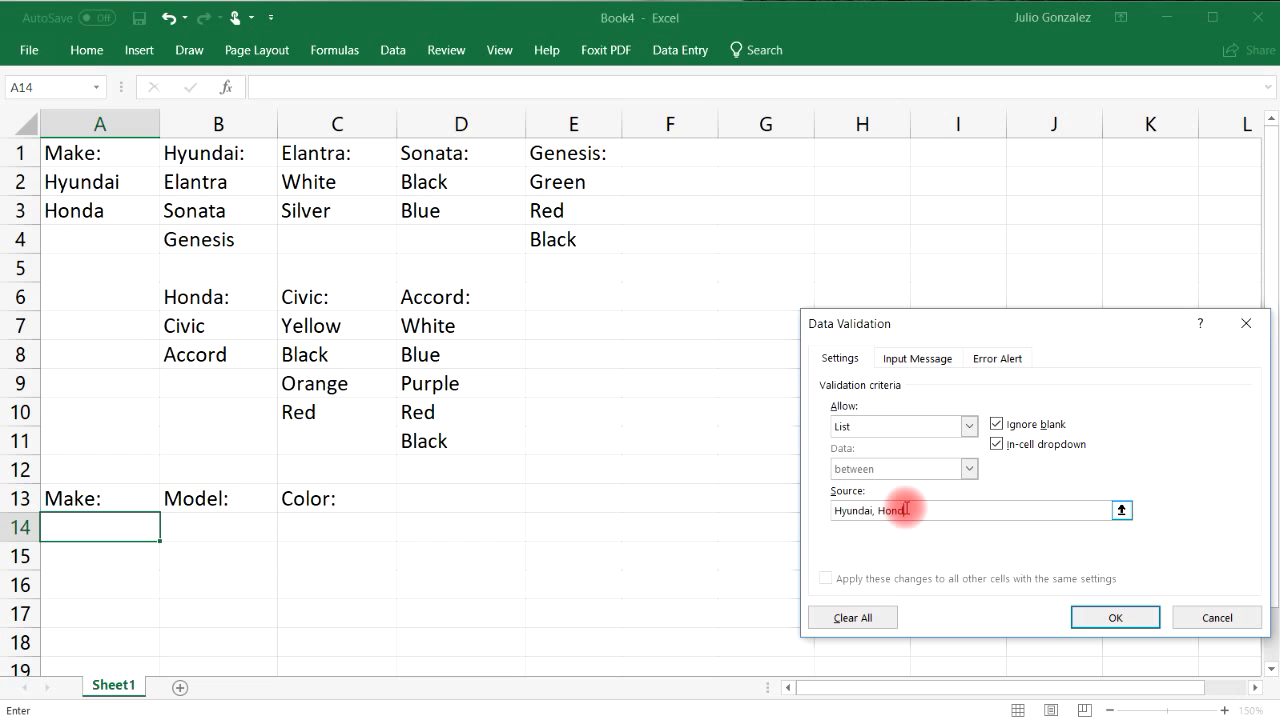
{"action": "left_click", "coordinate": [1102, 615]}
Test the Make drop-down in A14 by choosing Hyundai, followed by Honda.
{"action": "left_click", "coordinate": [168, 531]}
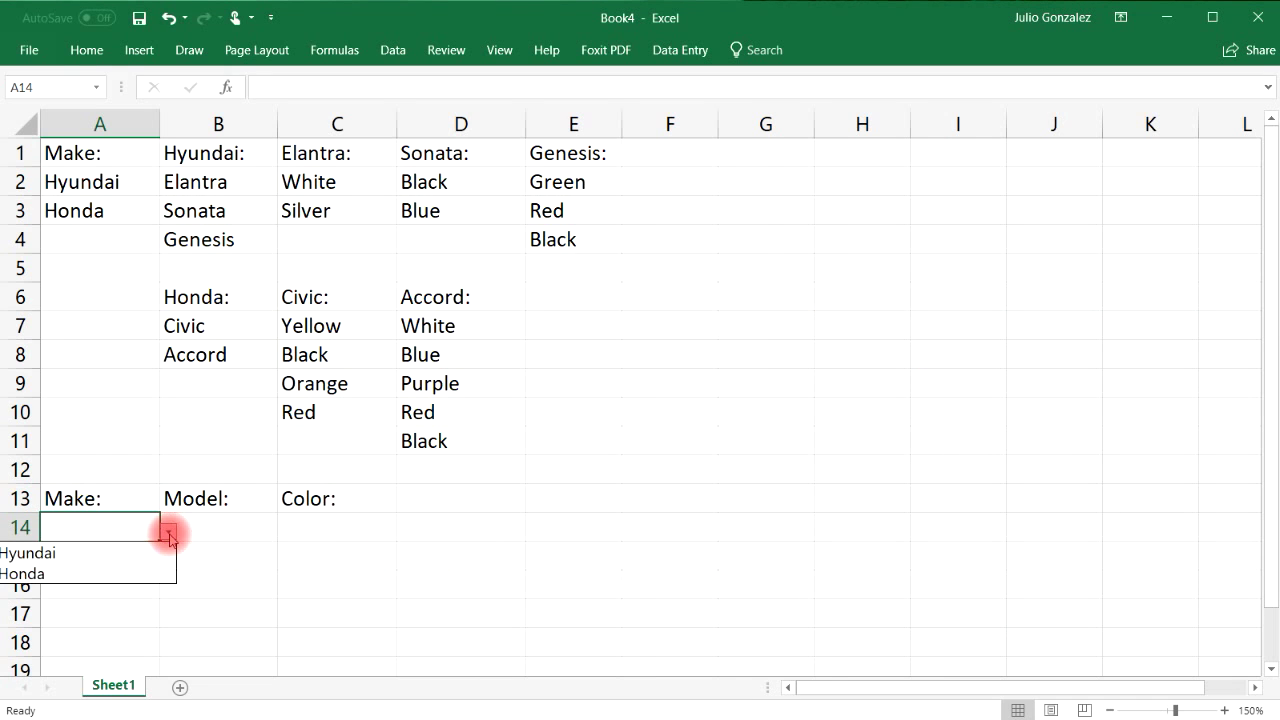
{"action": "left_click", "coordinate": [97, 562]}
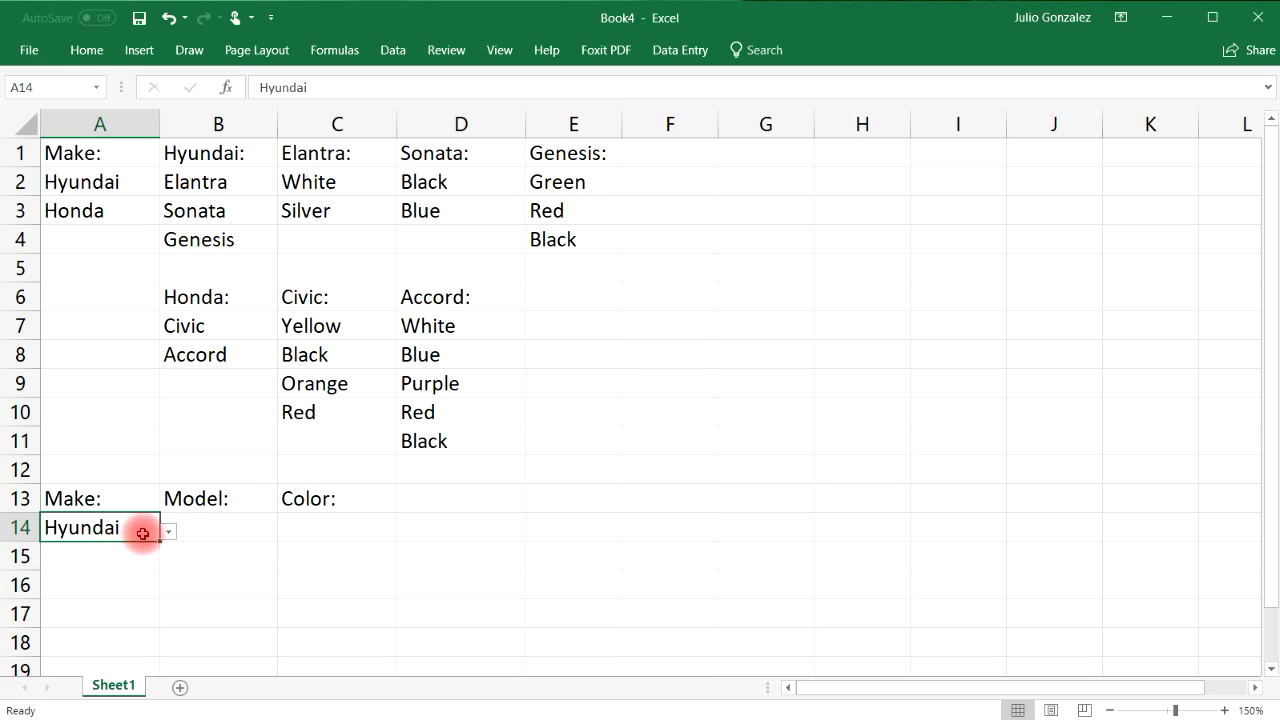
{"action": "left_click", "coordinate": [168, 531]}
{"action": "left_click", "coordinate": [137, 578]}
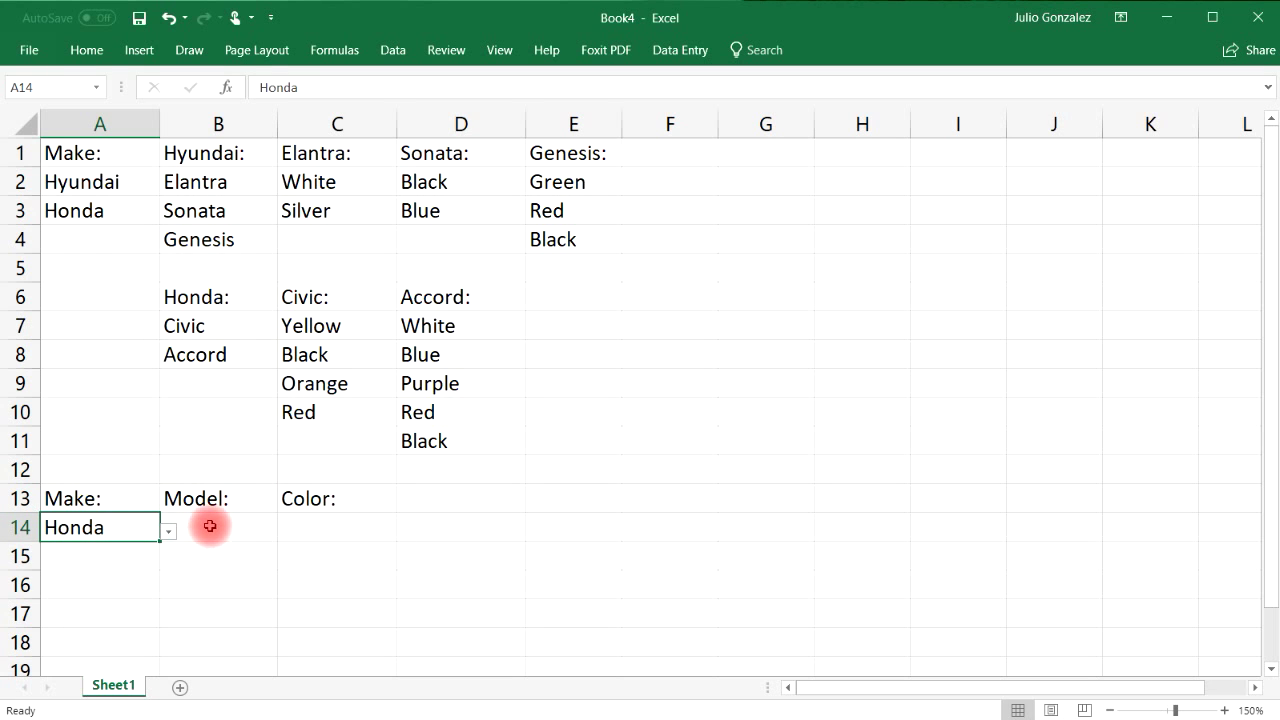
Try inserting a blank column before column A, and undo the insertion.
{"action": "right_click", "coordinate": [72, 120]}
{"action": "left_click", "coordinate": [108, 254]}
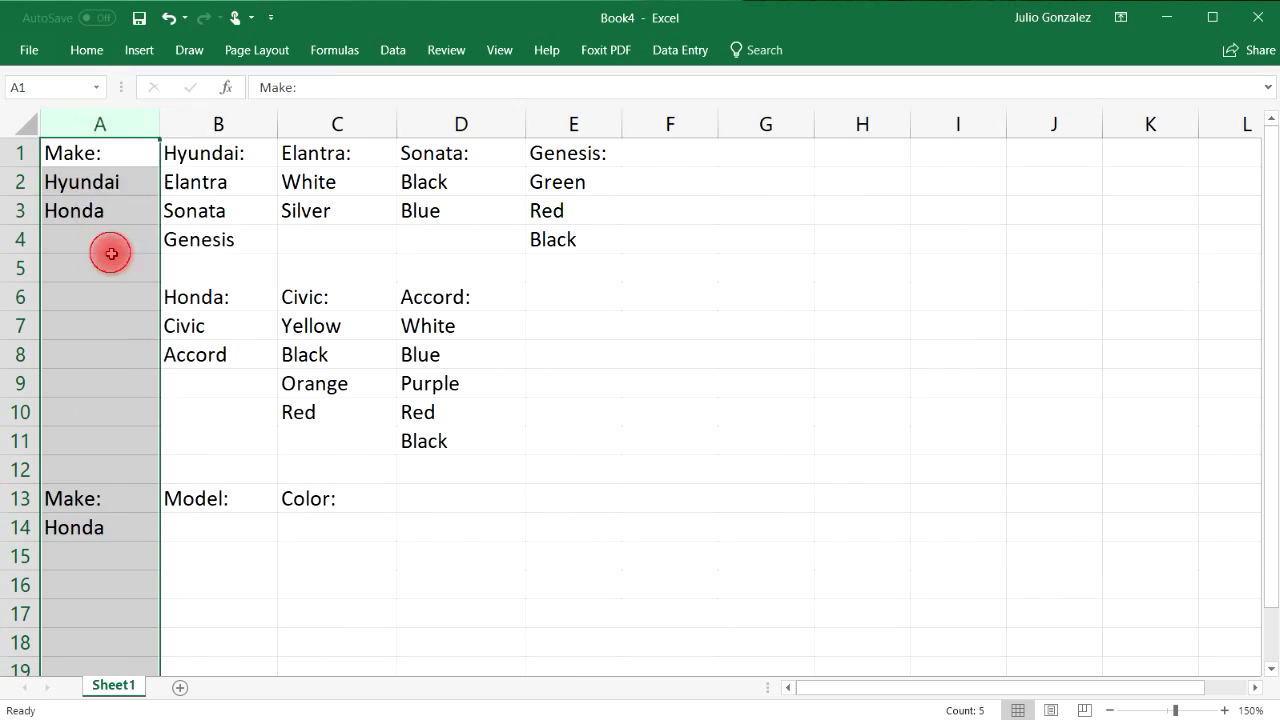
{"action": "left_click", "coordinate": [197, 502]}
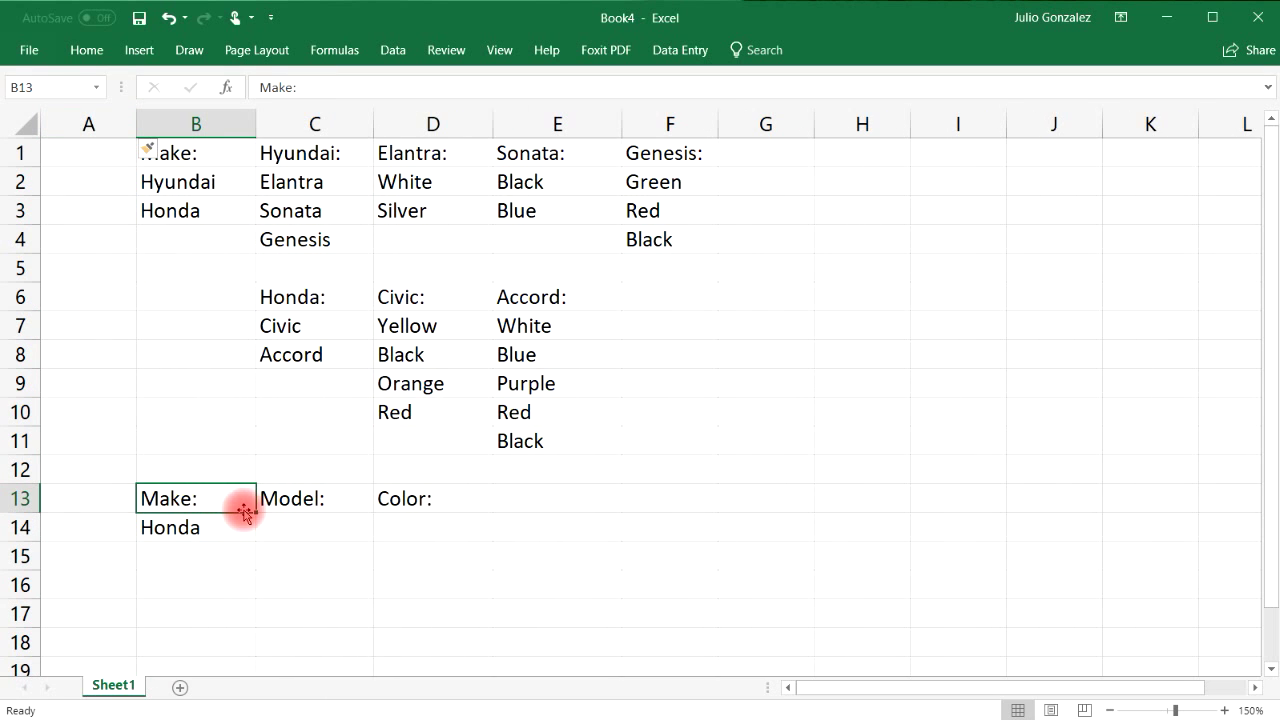
{"action": "left_click", "coordinate": [106, 497]}
{"action": "left_click", "coordinate": [91, 523]}
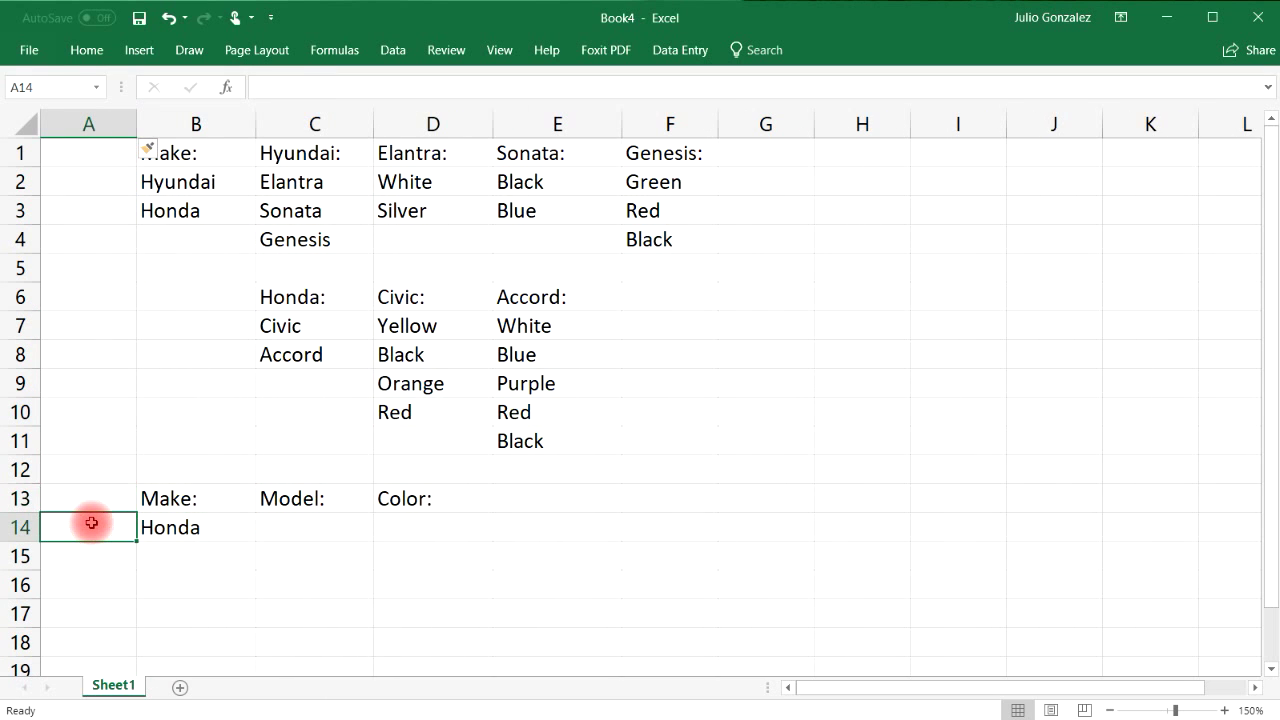
{"action": "left_click", "coordinate": [168, 18]}
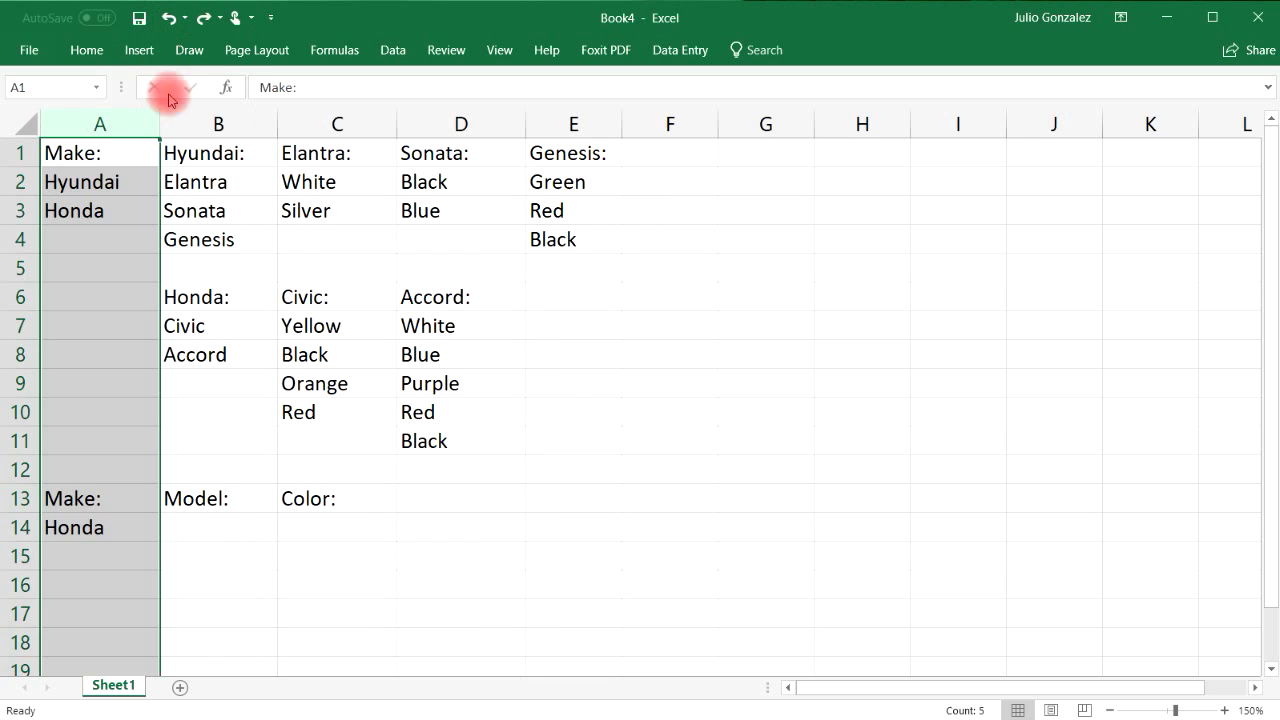
Choose Honda again from the Make drop-down in A14.
{"action": "left_click", "coordinate": [151, 522]}
{"action": "left_click", "coordinate": [167, 536]}
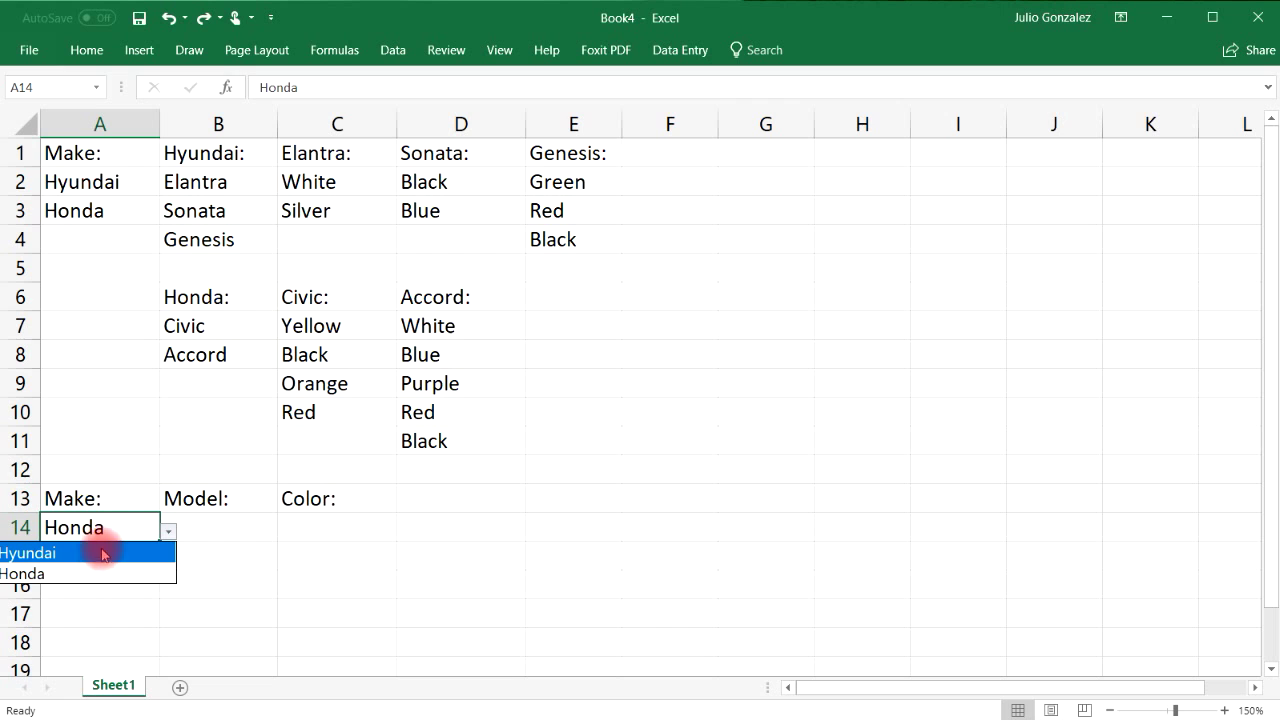
{"action": "left_click", "coordinate": [50, 574]}
{"action": "left_click", "coordinate": [249, 548]}
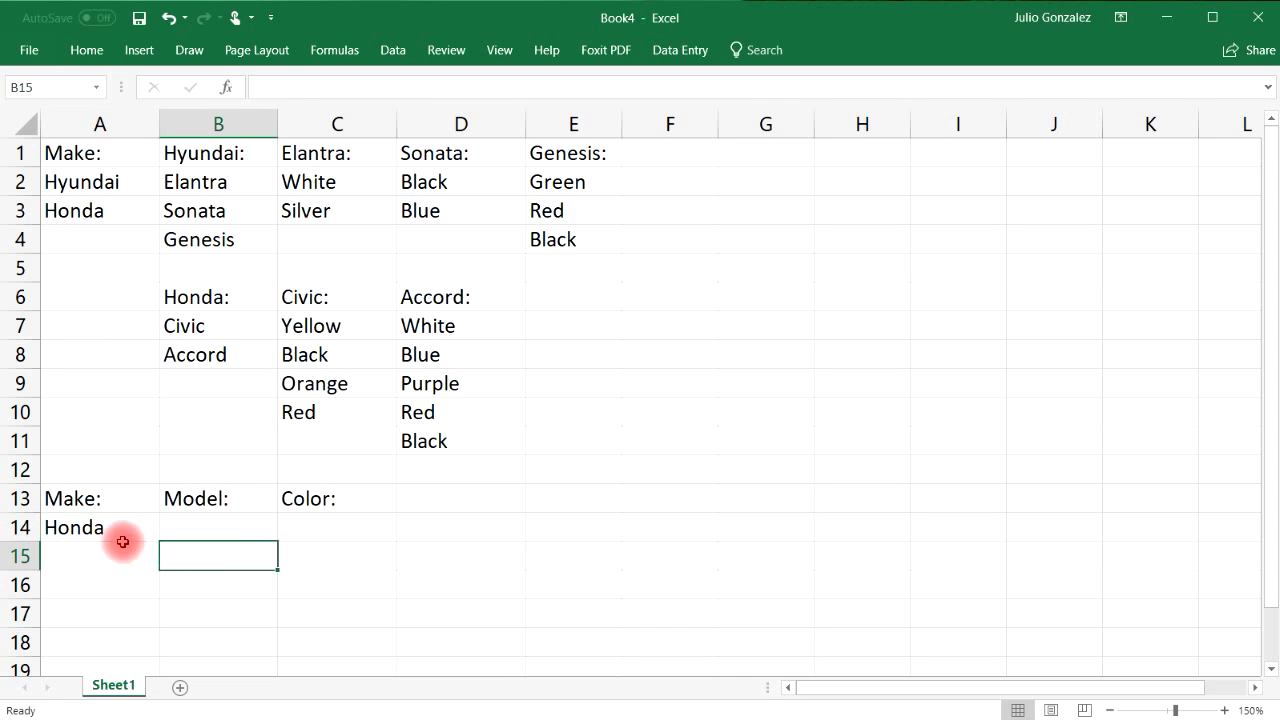
Fill the Make cell A14 with the light gray theme color.
{"action": "left_click", "coordinate": [120, 532]}
{"action": "left_click", "coordinate": [86, 50]}
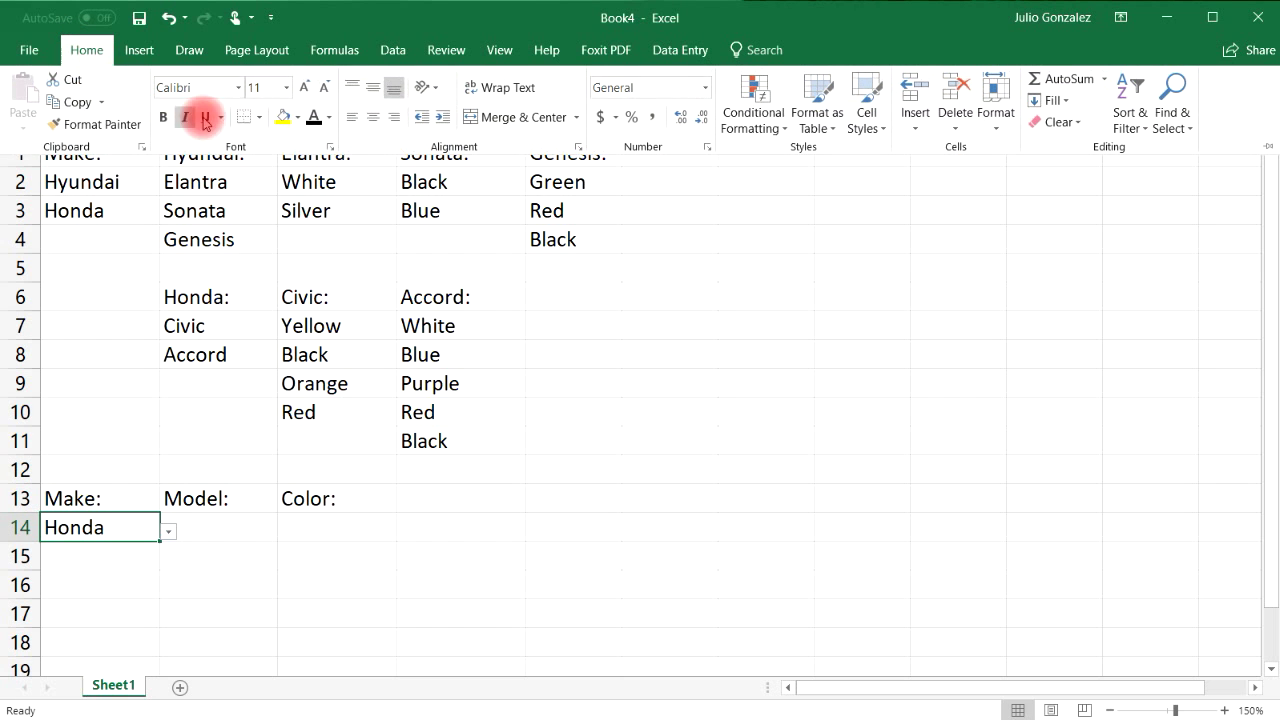
{"action": "left_click", "coordinate": [298, 117]}
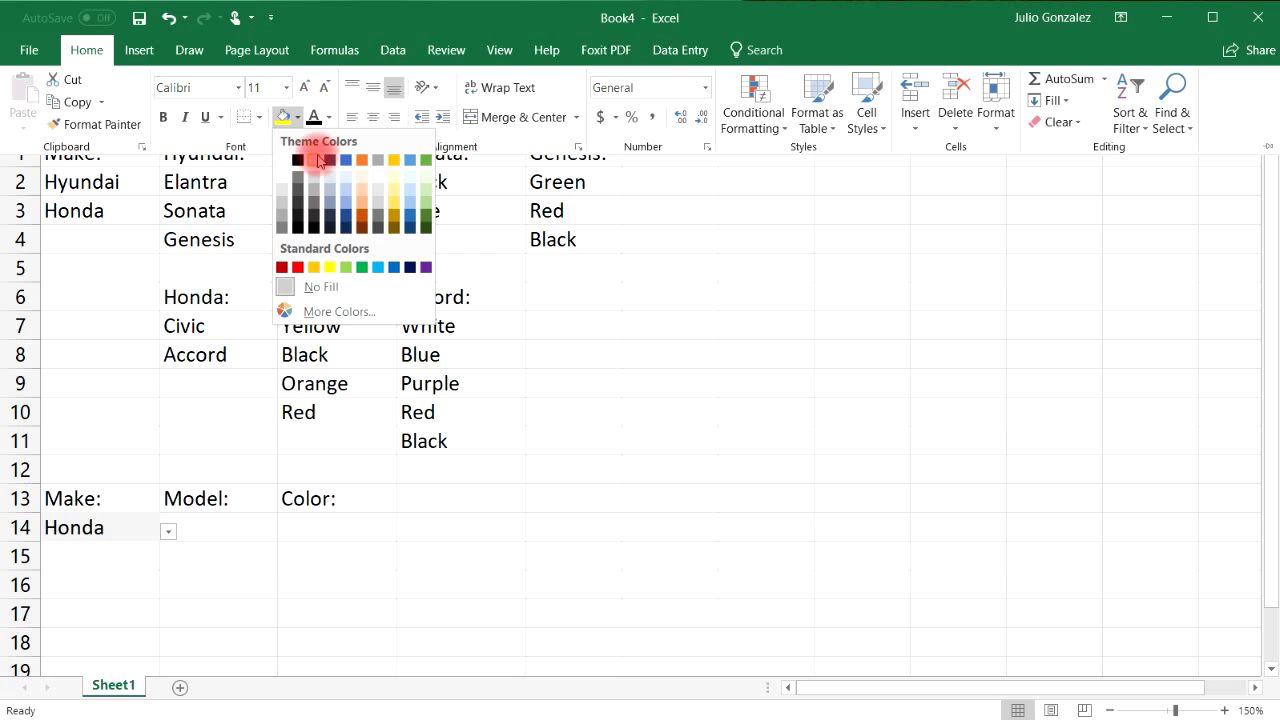
{"action": "left_click", "coordinate": [318, 160]}
Fill the empty Model cell B14 with the standard light blue color.
{"action": "left_click", "coordinate": [251, 520]}
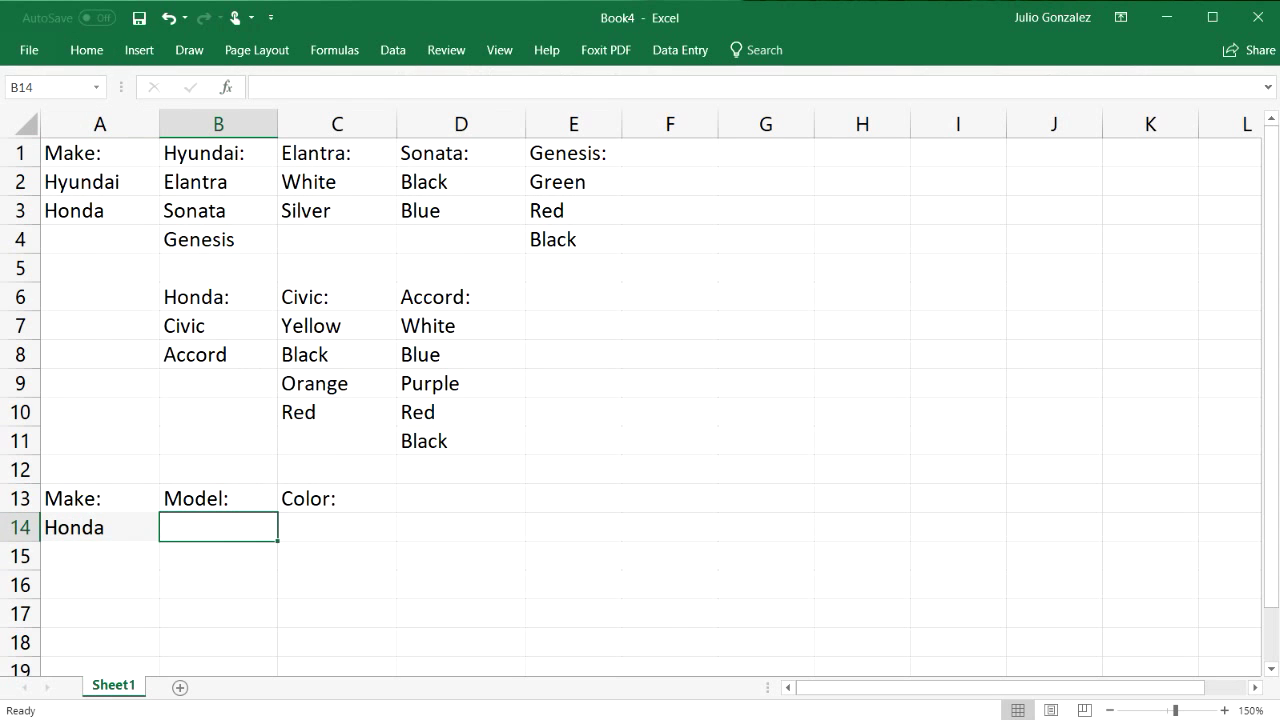
{"action": "left_click", "coordinate": [86, 50]}
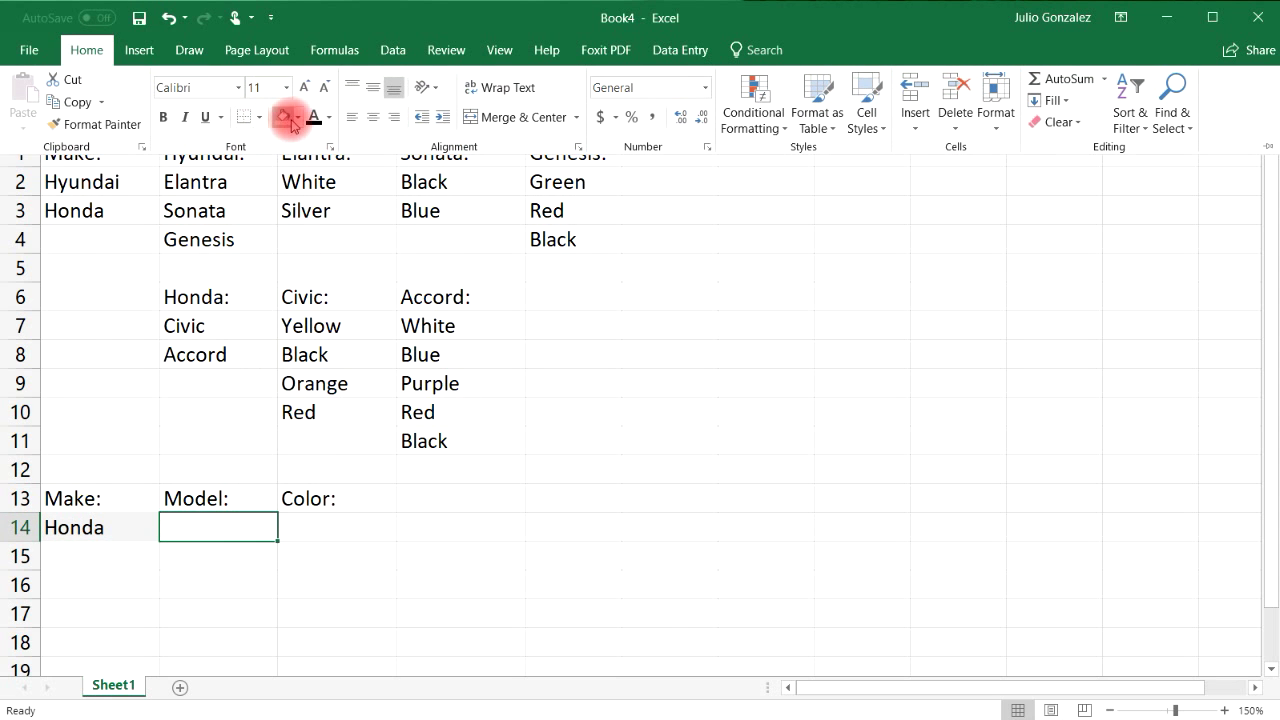
{"action": "left_click", "coordinate": [293, 119]}
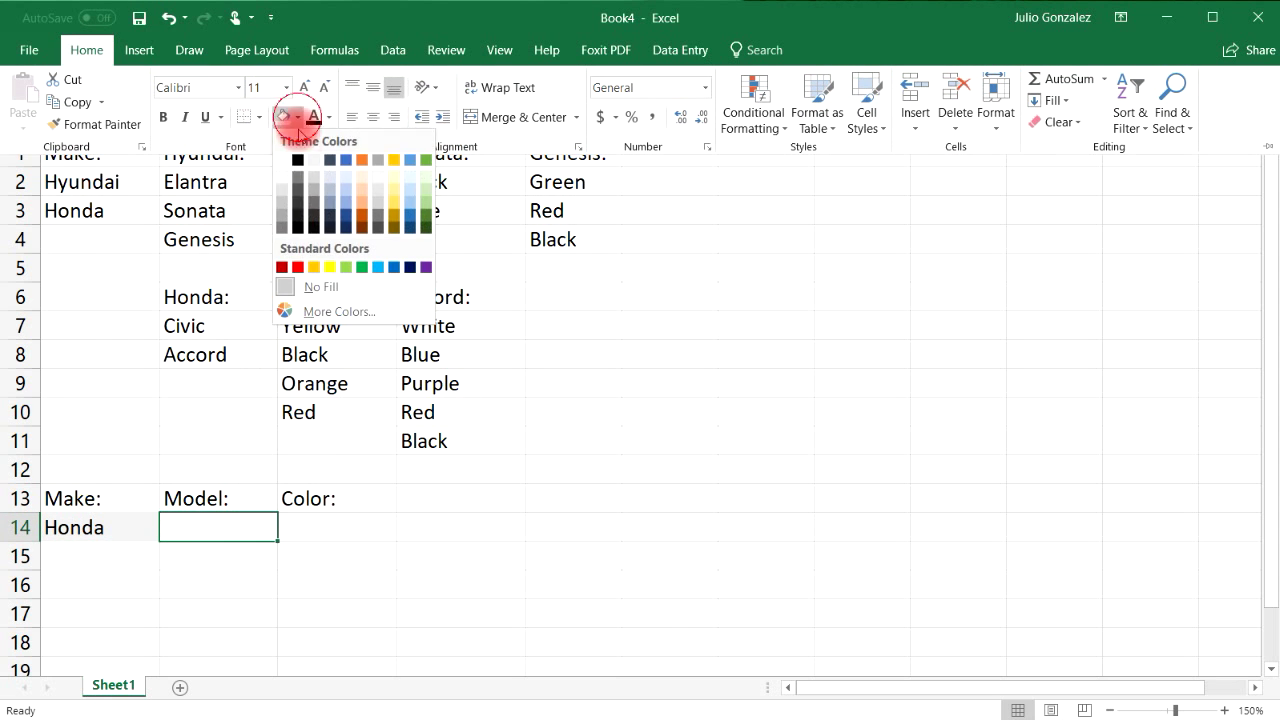
{"action": "left_click", "coordinate": [380, 270]}
Fill the empty Color cell C14 with the standard yellow color.
{"action": "left_click", "coordinate": [349, 529]}
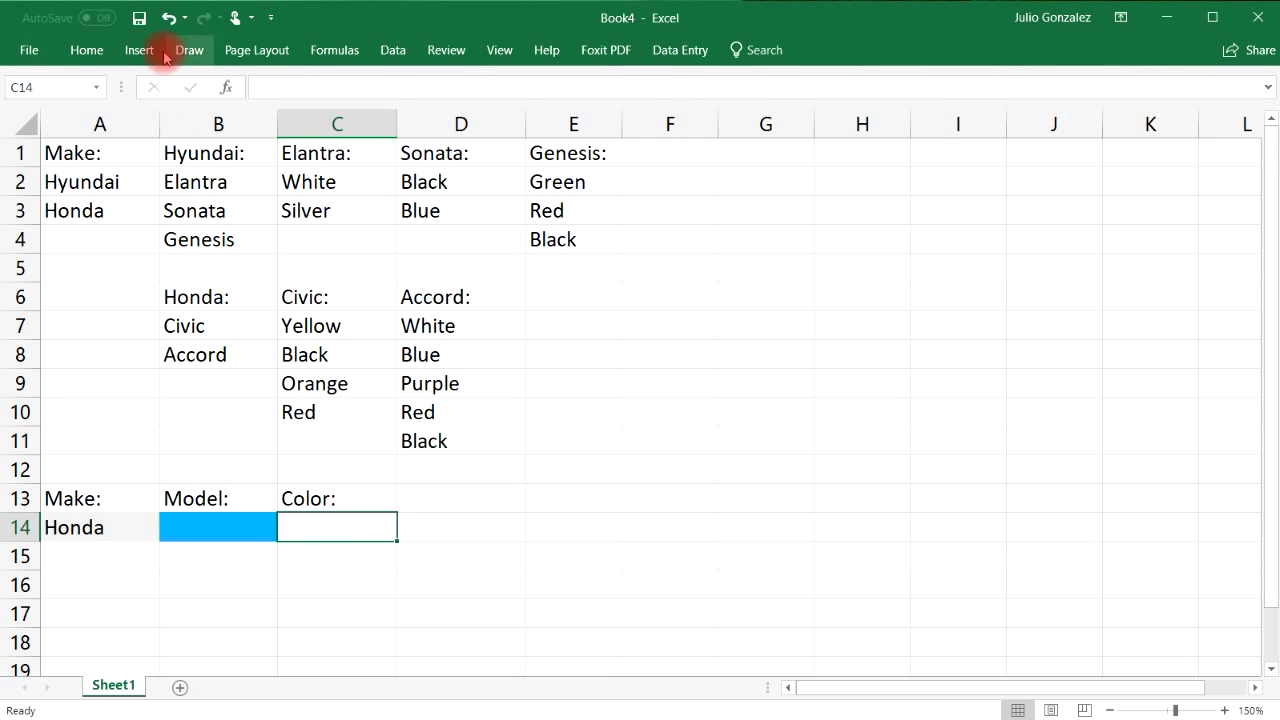
{"action": "left_click", "coordinate": [86, 50]}
{"action": "left_click", "coordinate": [296, 119]}
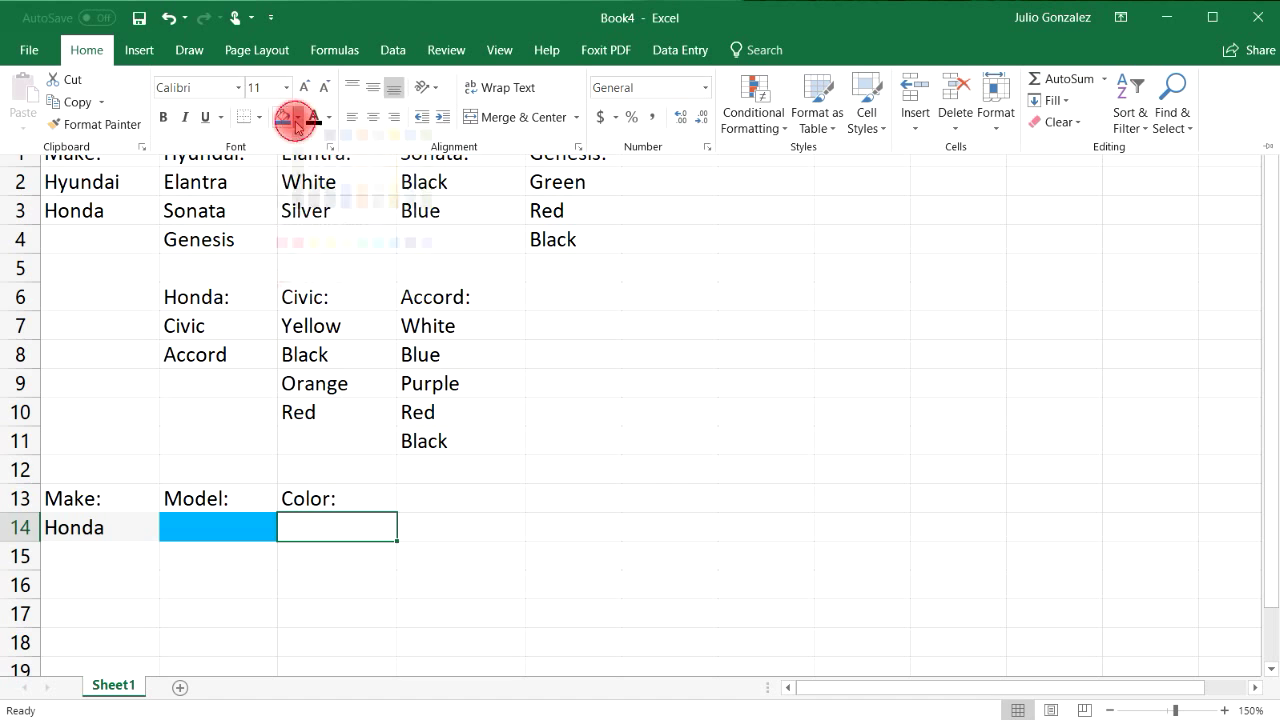
{"action": "left_click", "coordinate": [329, 267]}
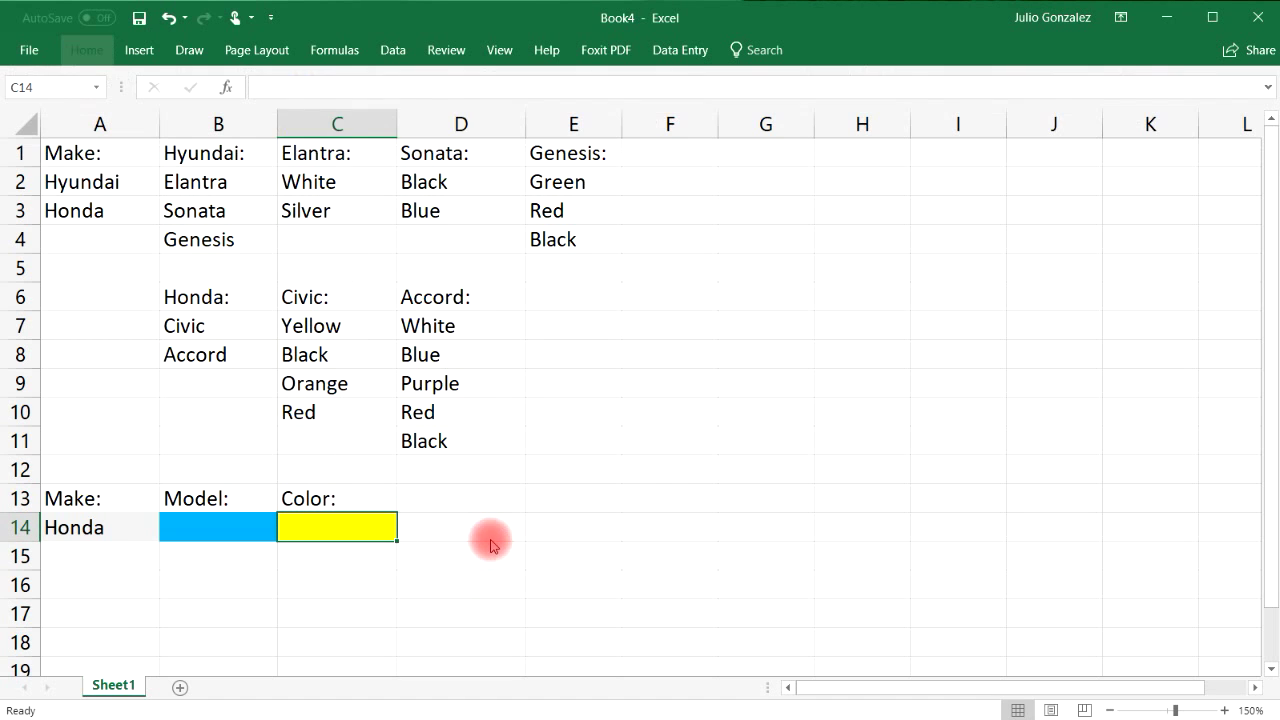
{"action": "left_click", "coordinate": [490, 545]}
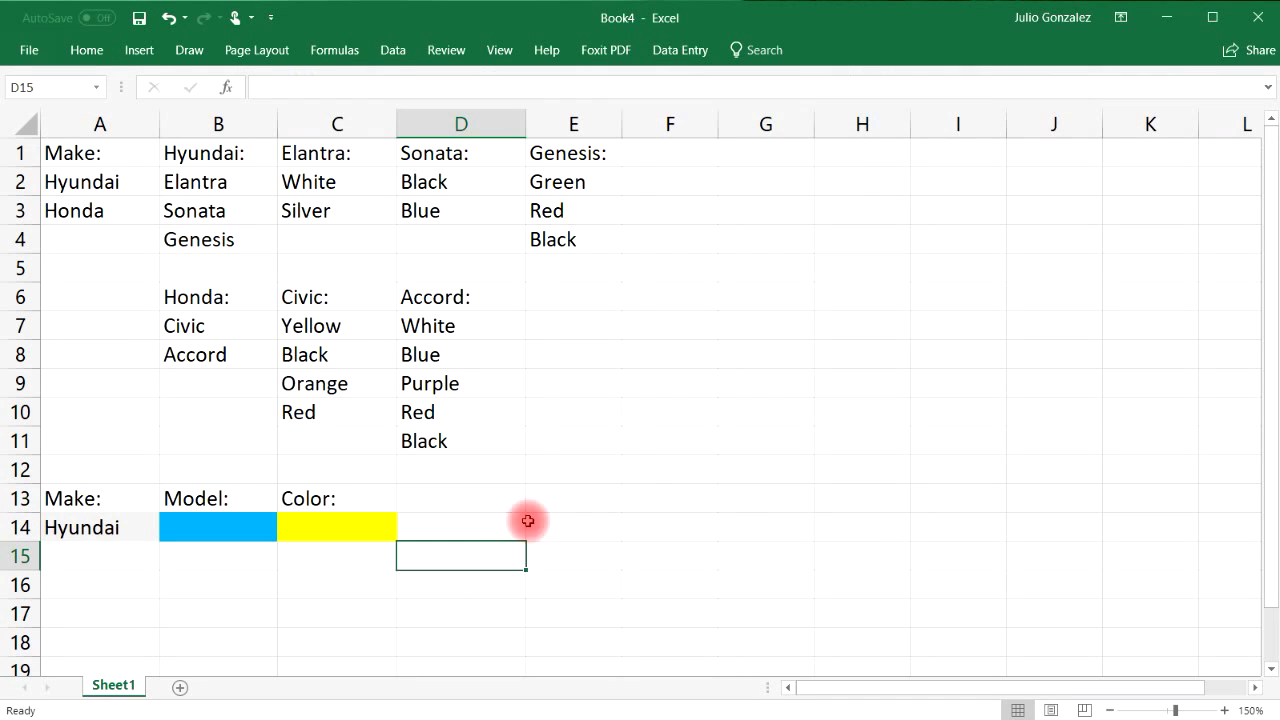
{"action": "left_click", "coordinate": [218, 528]}
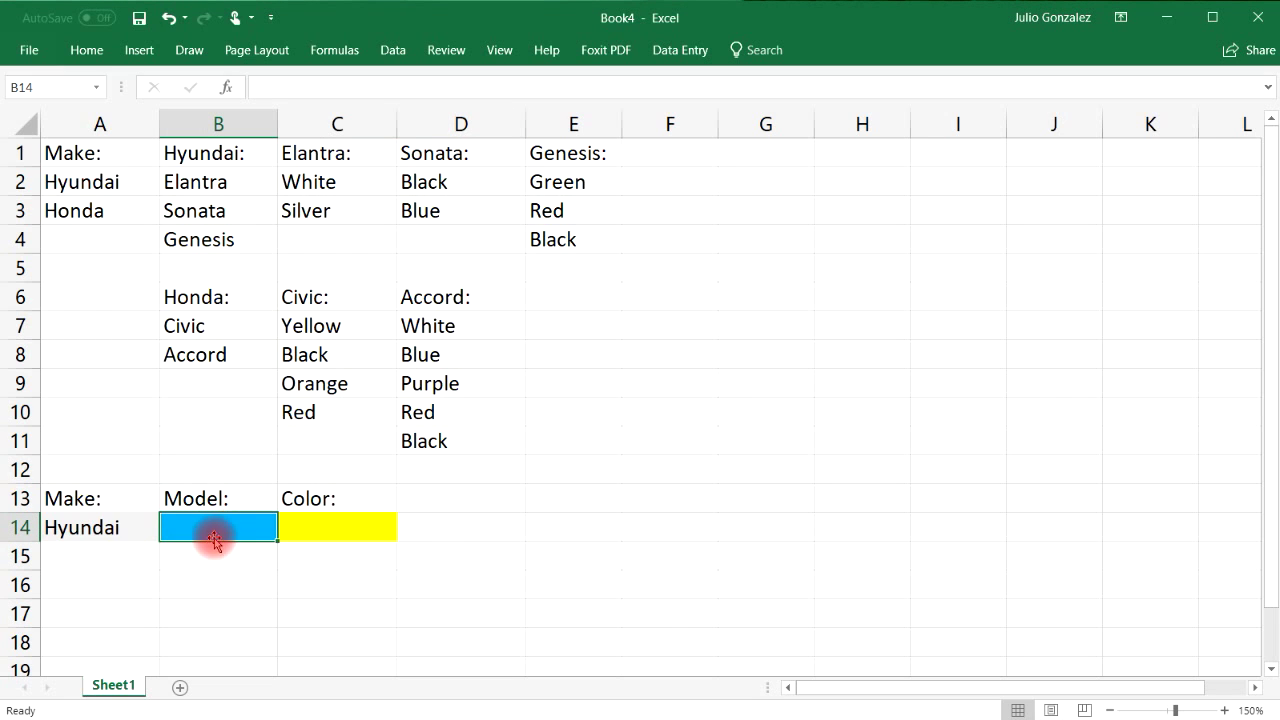
{"action": "left_click", "coordinate": [116, 525]}
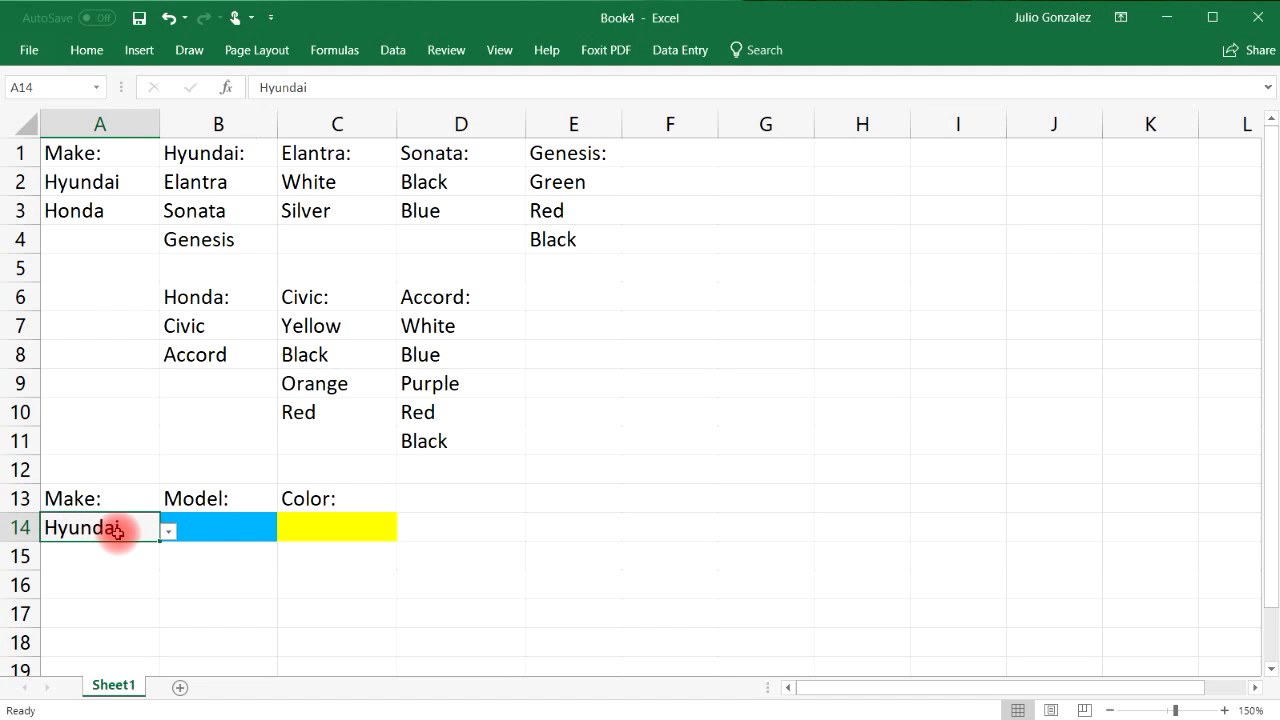
{"action": "left_click", "coordinate": [212, 532]}
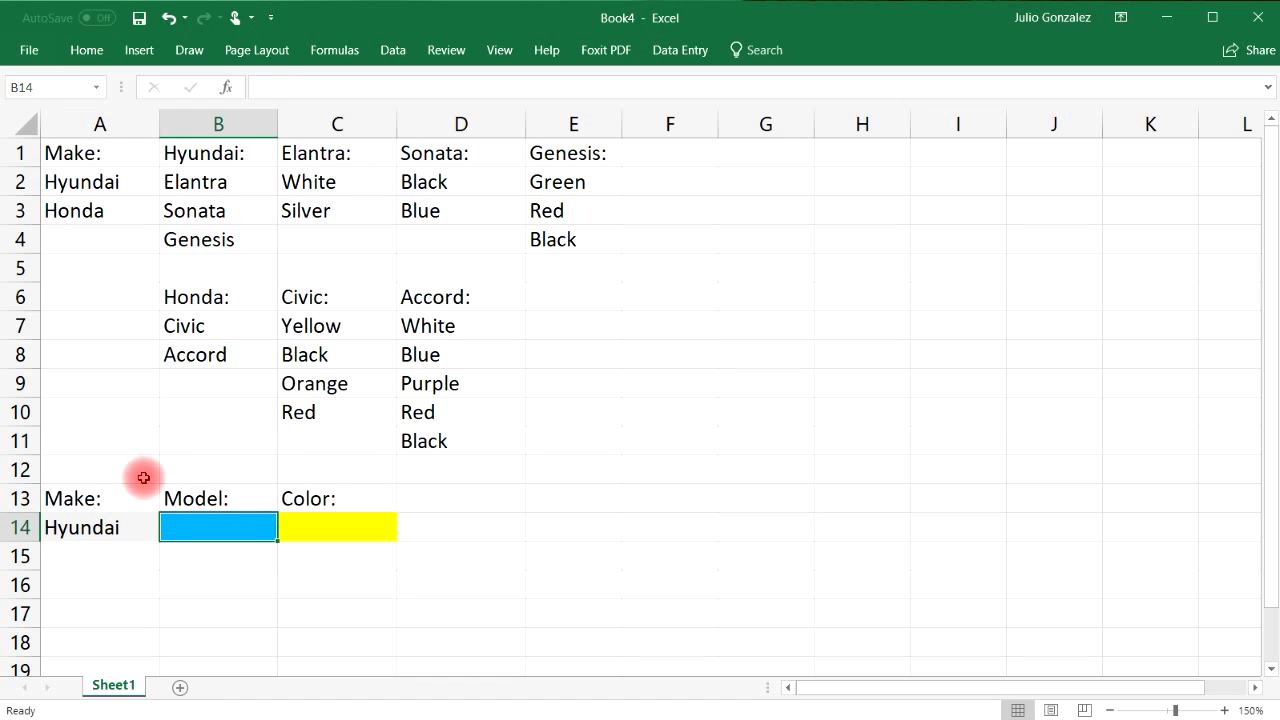
Define the name Make for the range A2:A3 that lists Hyundai and Honda.
{"action": "left_click_drag", "start_coordinate": [80, 182], "coordinate": [80, 205]}
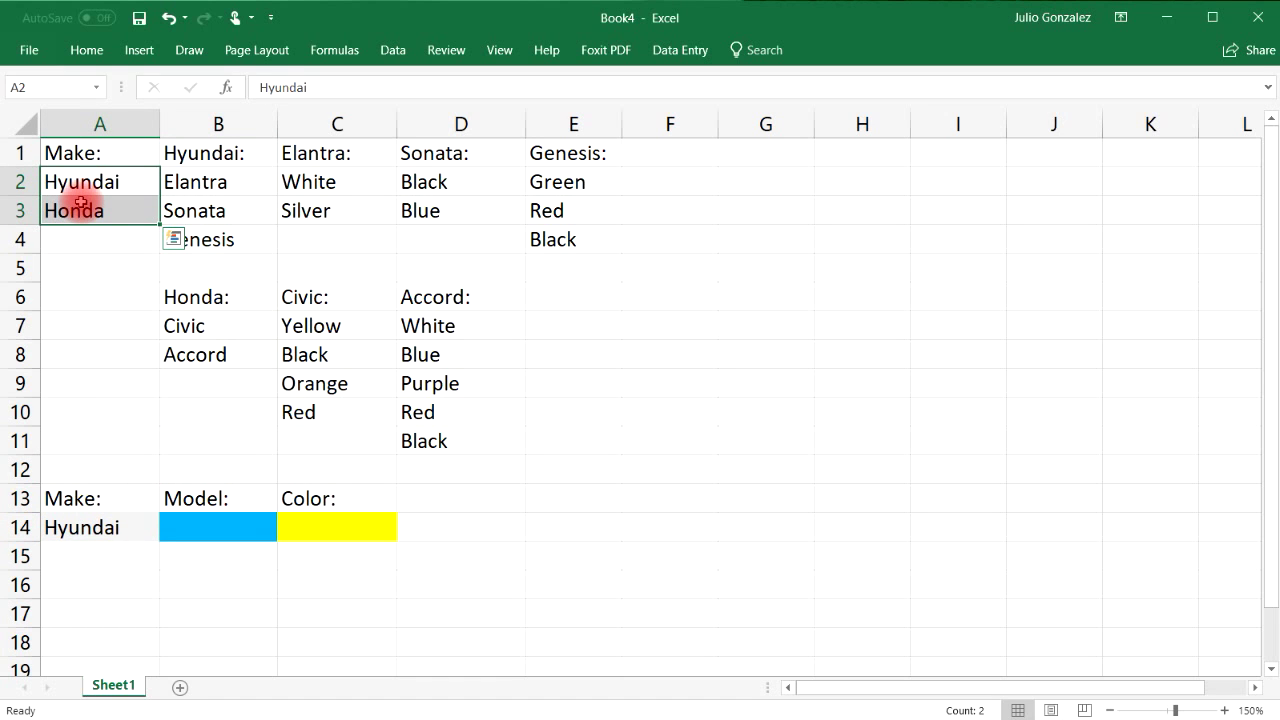
{"action": "left_click", "coordinate": [55, 94]}
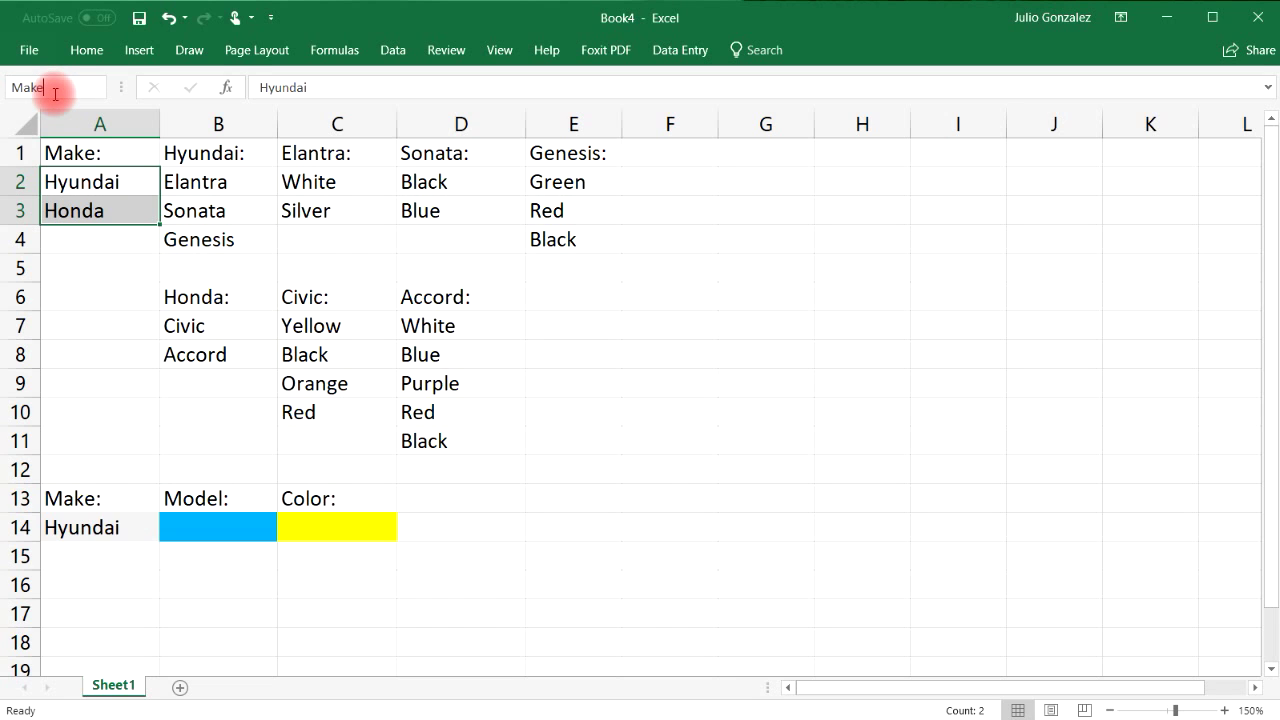
{"action": "type", "text": "Make"}
{"action": "key", "text": "Return"}
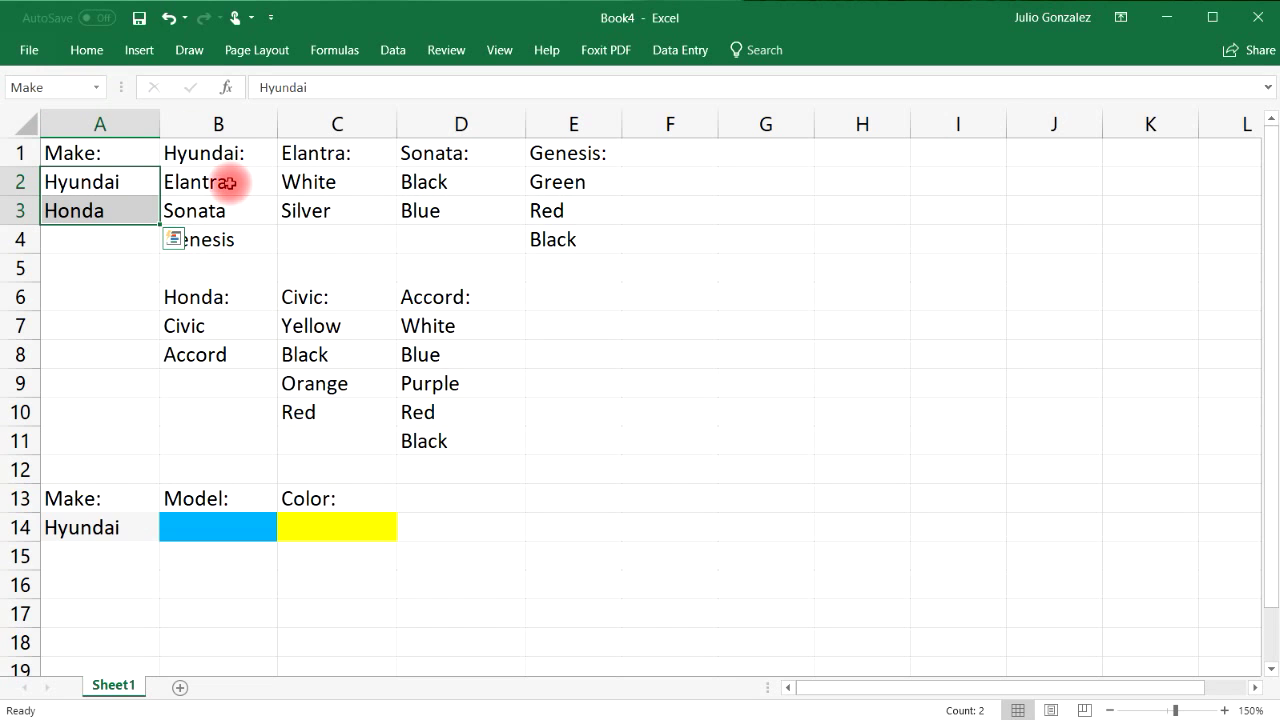
Define the name Hyundai for the model list Elantra, Sonata and Genesis in B2:B4.
{"action": "left_click_drag", "start_coordinate": [228, 184], "coordinate": [229, 234]}
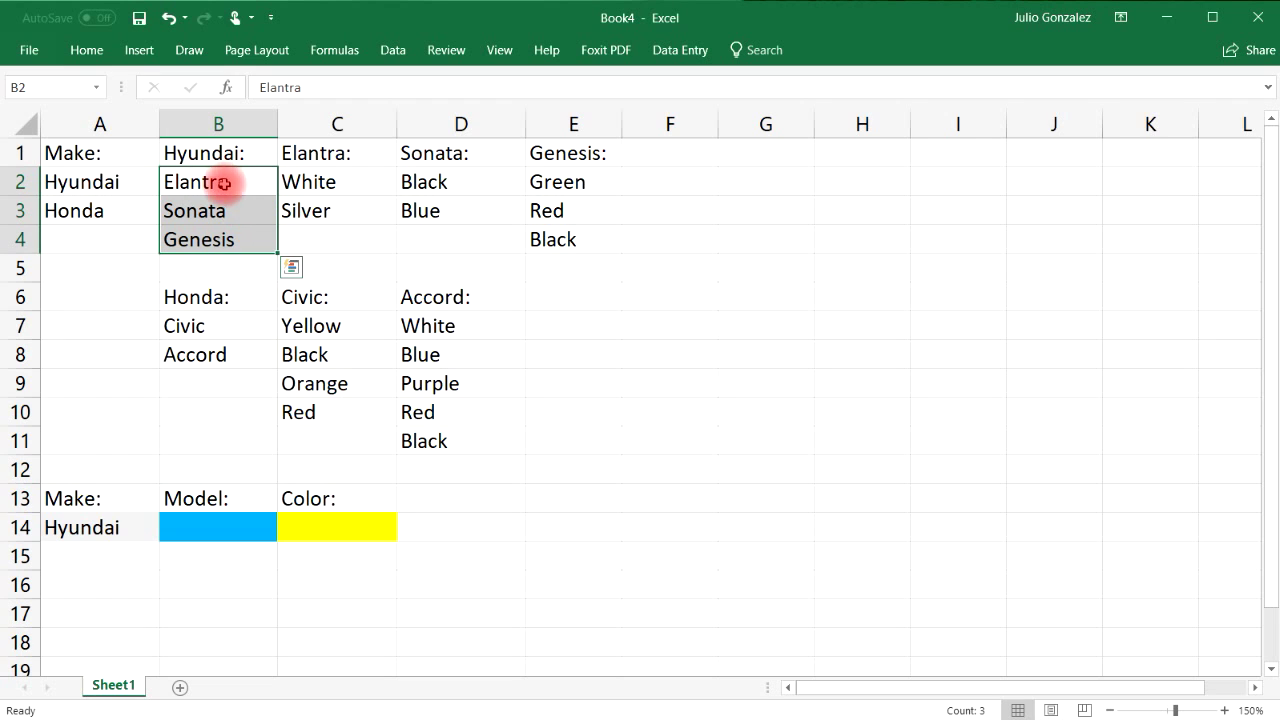
{"action": "left_click", "coordinate": [32, 95]}
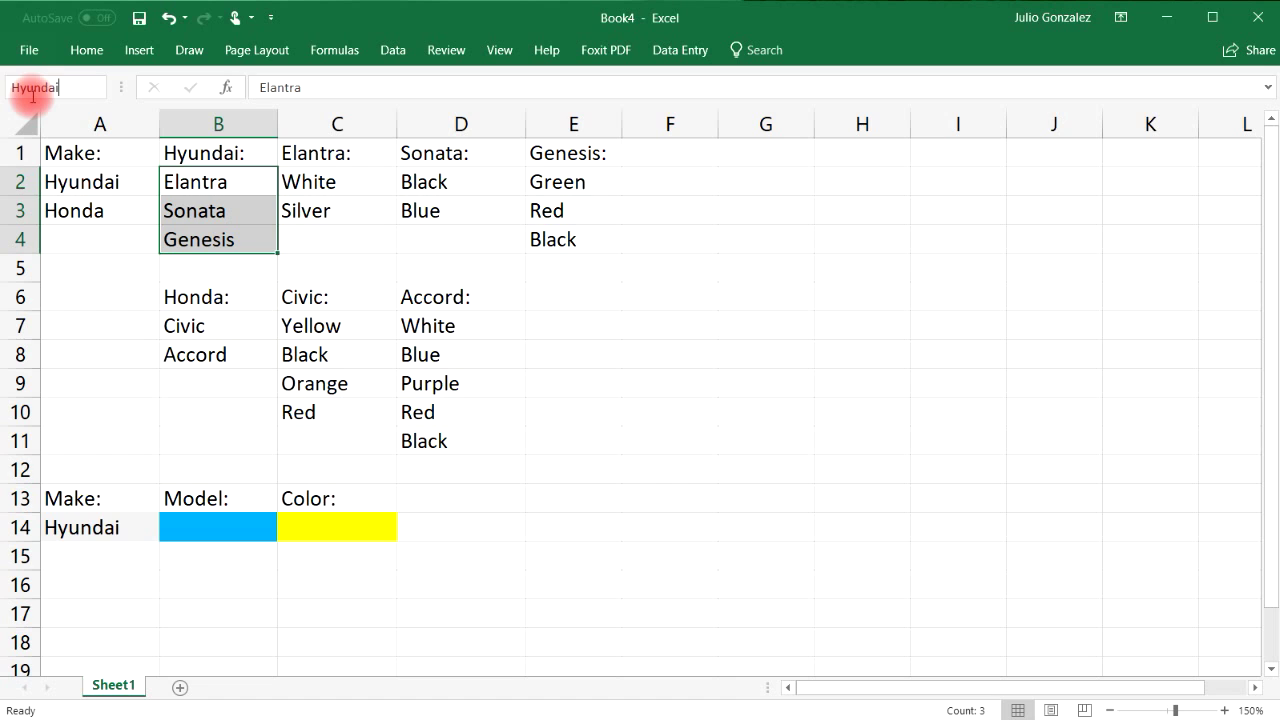
{"action": "type", "text": "Hyundai"}
{"action": "key", "text": "Return"}
Define the name Elantra for the color list White and Silver in C2:C3.
{"action": "left_click_drag", "start_coordinate": [314, 180], "coordinate": [314, 212]}
{"action": "left_click", "coordinate": [40, 85]}
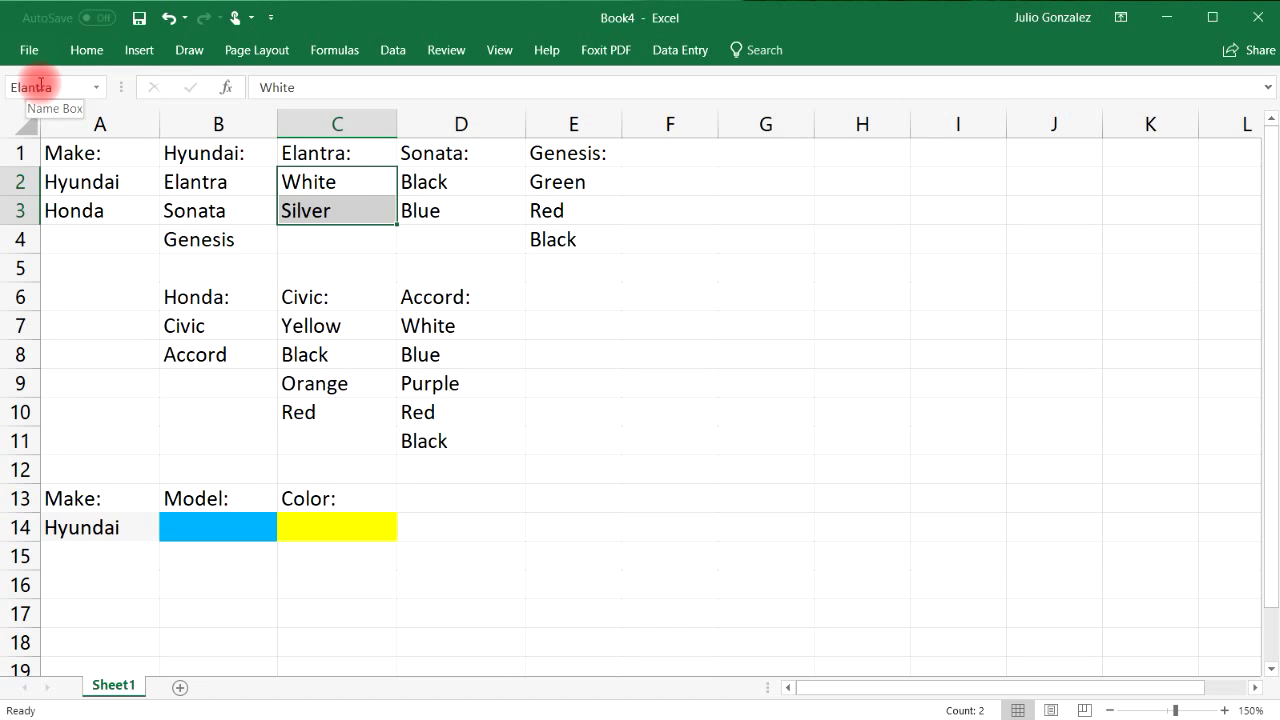
Define the name Sonata for the colors in D2:D3 and the name Genesis for the colors in E2:E4.
{"action": "left_click_drag", "start_coordinate": [460, 183], "coordinate": [440, 207]}
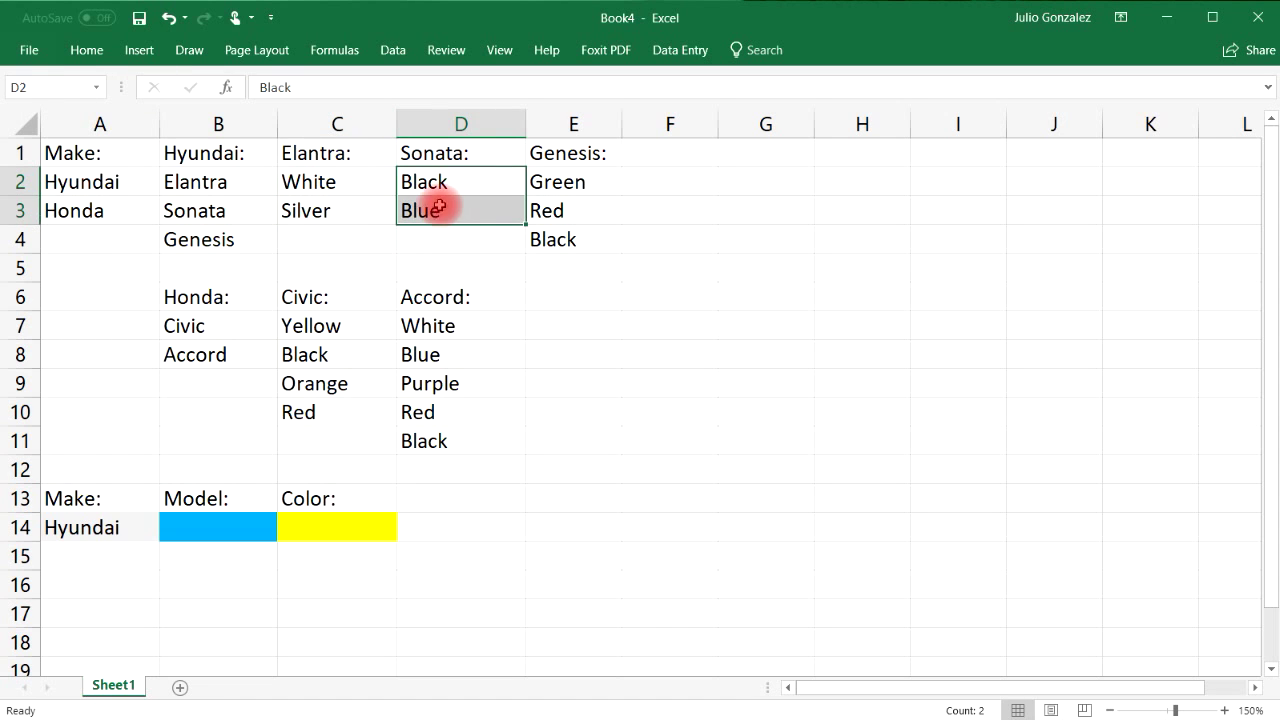
{"action": "left_click", "coordinate": [68, 91]}
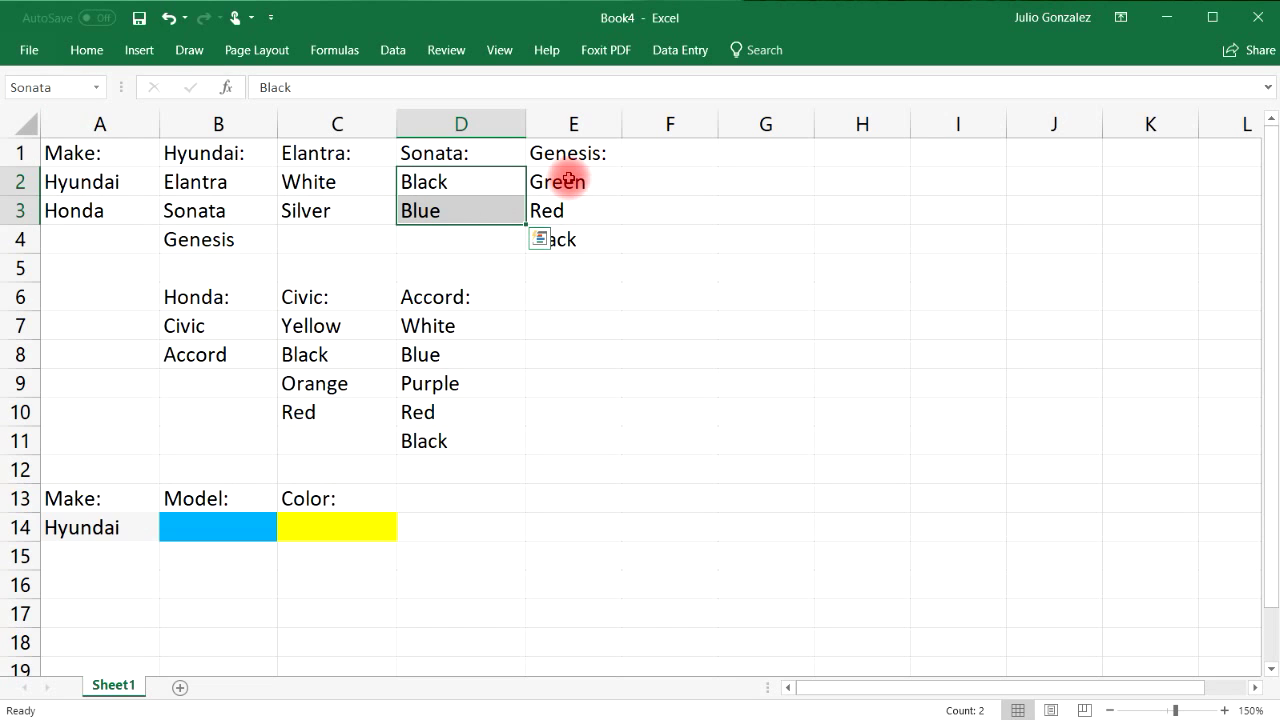
{"action": "left_click_drag", "start_coordinate": [569, 182], "coordinate": [570, 243]}
{"action": "left_click", "coordinate": [72, 89]}
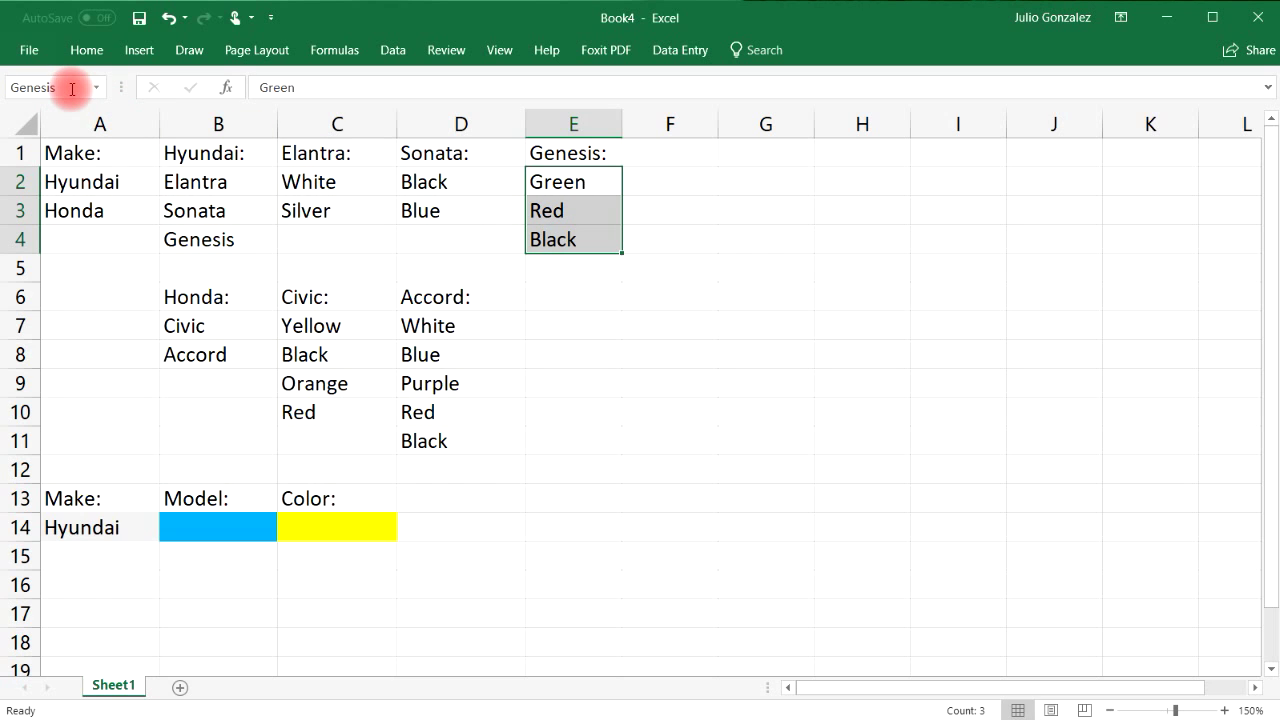
{"action": "type", "text": "Genesis"}
{"action": "key", "text": "Return"}
Define the name Honda for the model list Civic and Accord in B7:B8.
{"action": "left_click_drag", "start_coordinate": [229, 331], "coordinate": [220, 355]}
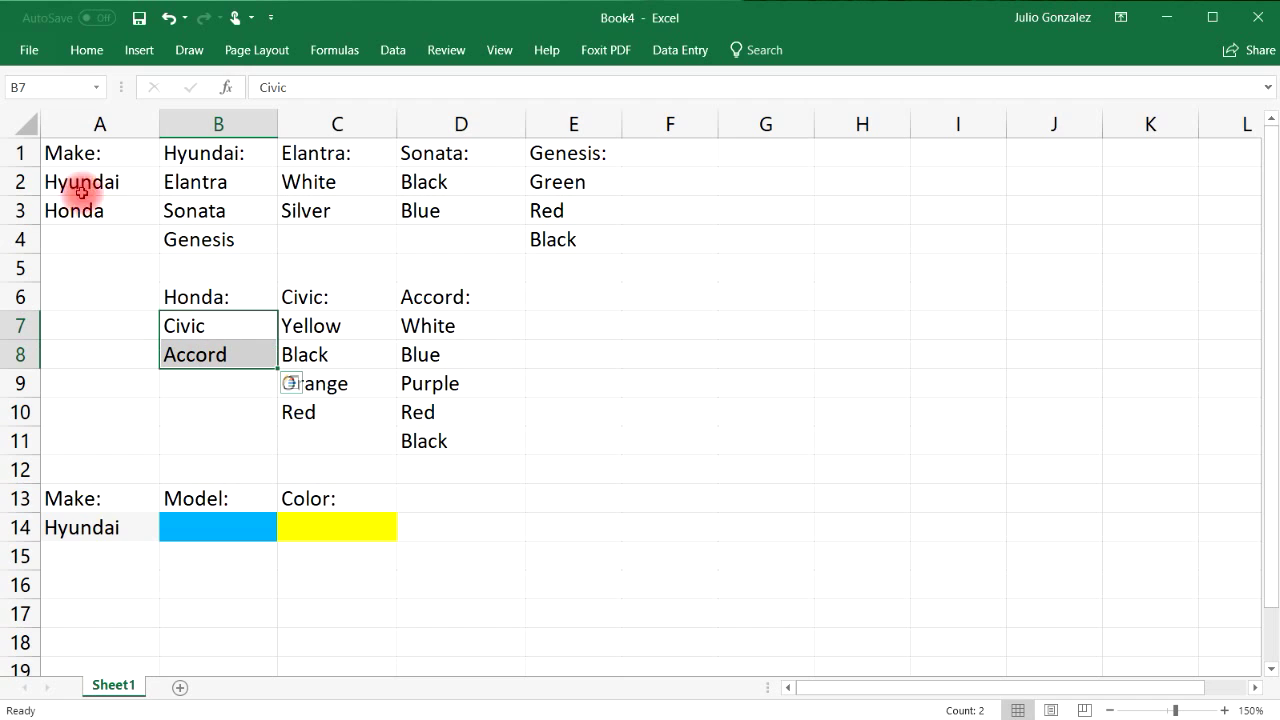
{"action": "left_click", "coordinate": [66, 95]}
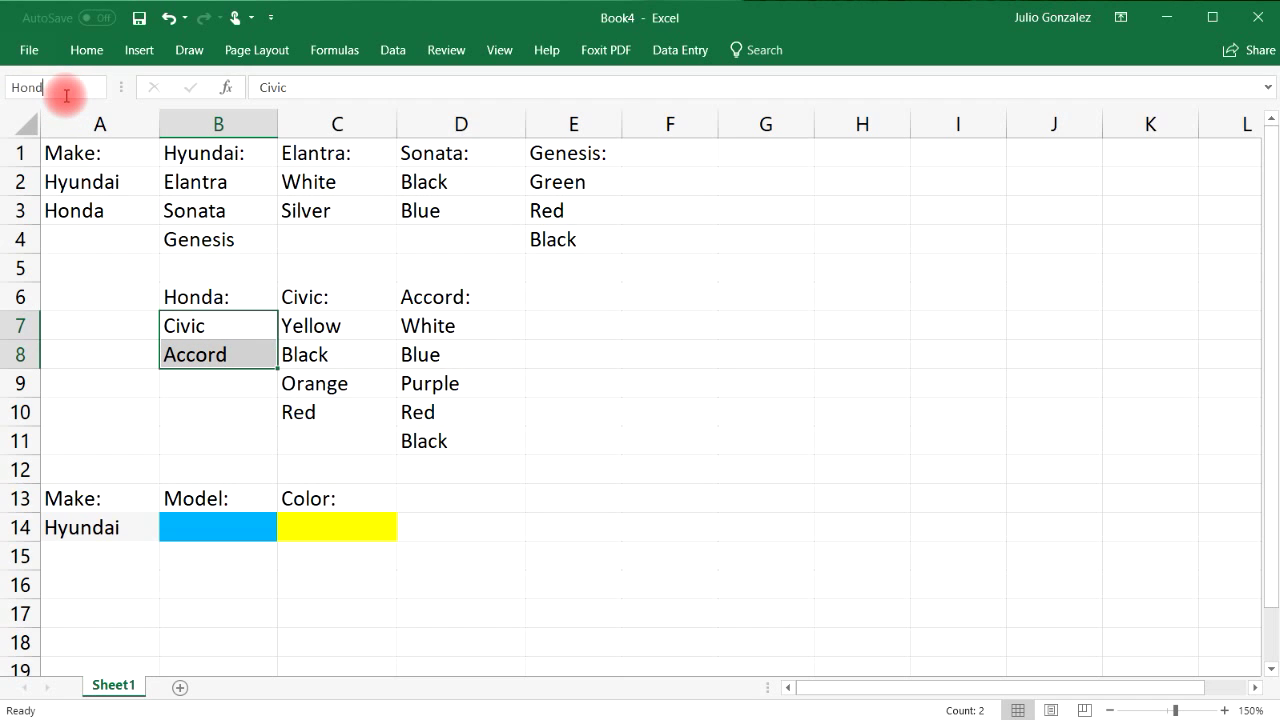
{"action": "key", "text": "Return"}
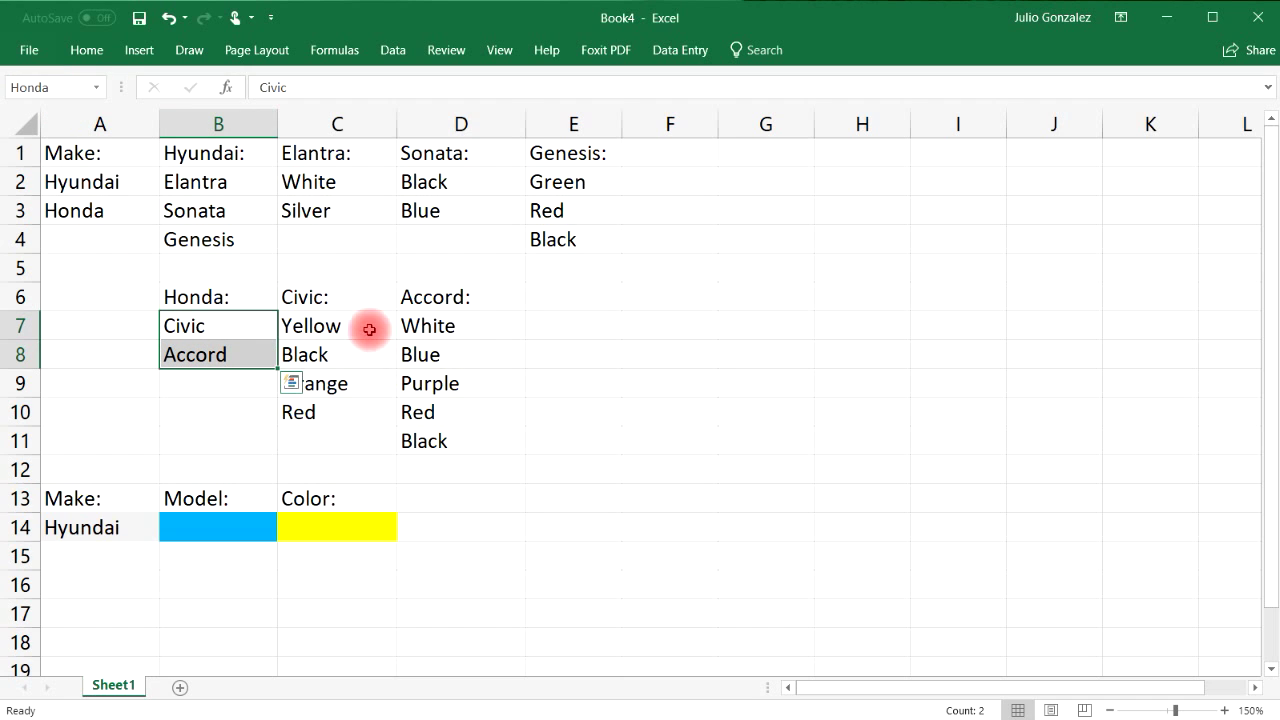
Define the name Civic for the colors in C7:C10 and the name Accord for the colors in D7:D11.
{"action": "left_click_drag", "start_coordinate": [366, 331], "coordinate": [358, 400]}
{"action": "left_click", "coordinate": [56, 92]}
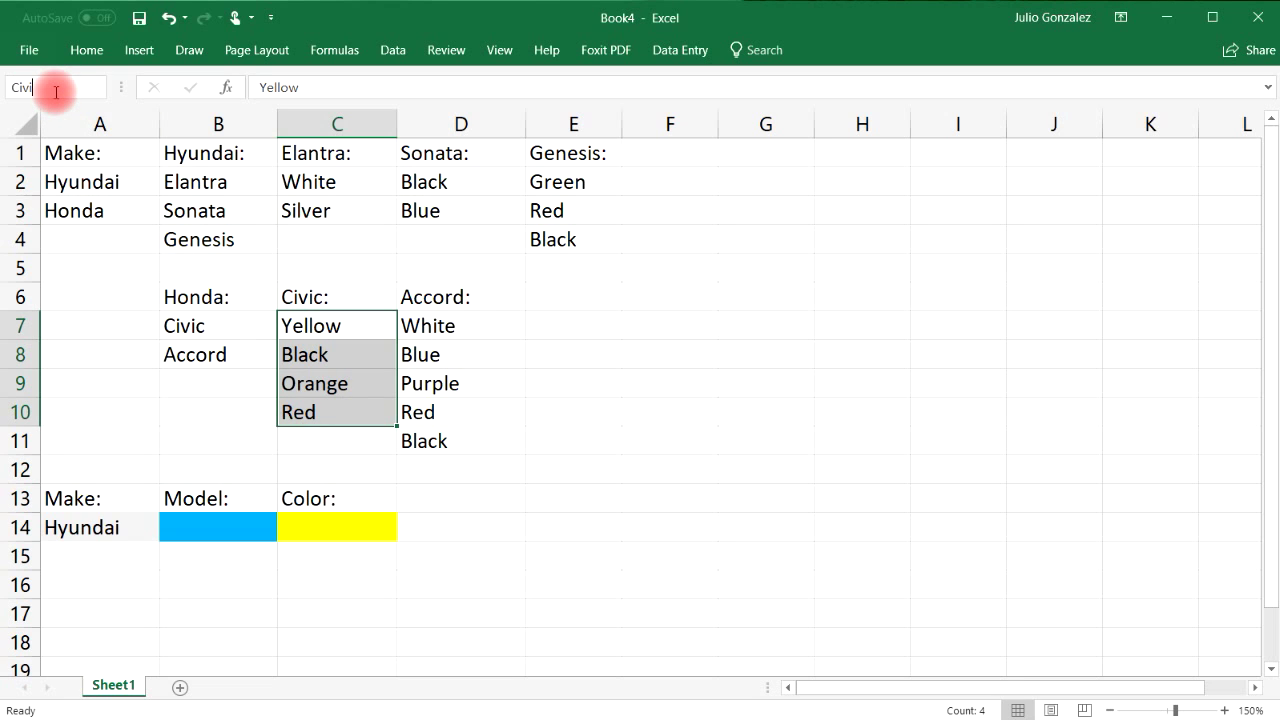
{"action": "key", "text": "Return"}
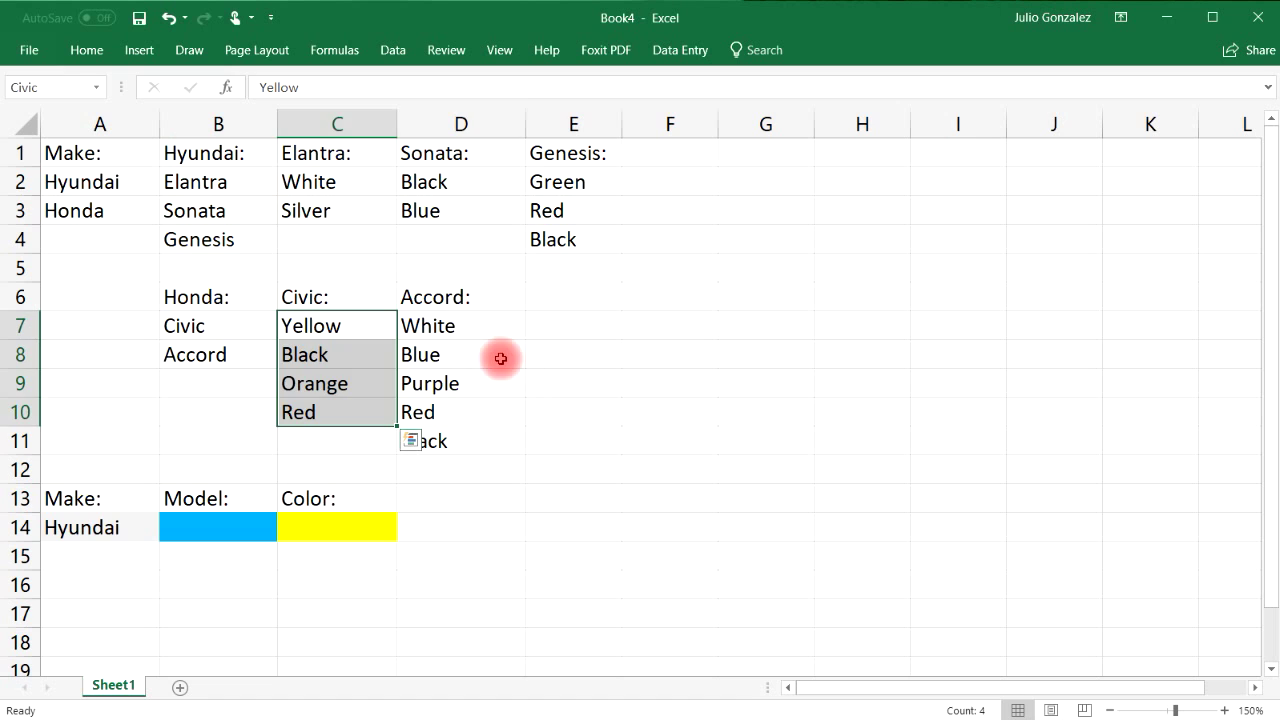
{"action": "left_click_drag", "start_coordinate": [478, 328], "coordinate": [468, 445]}
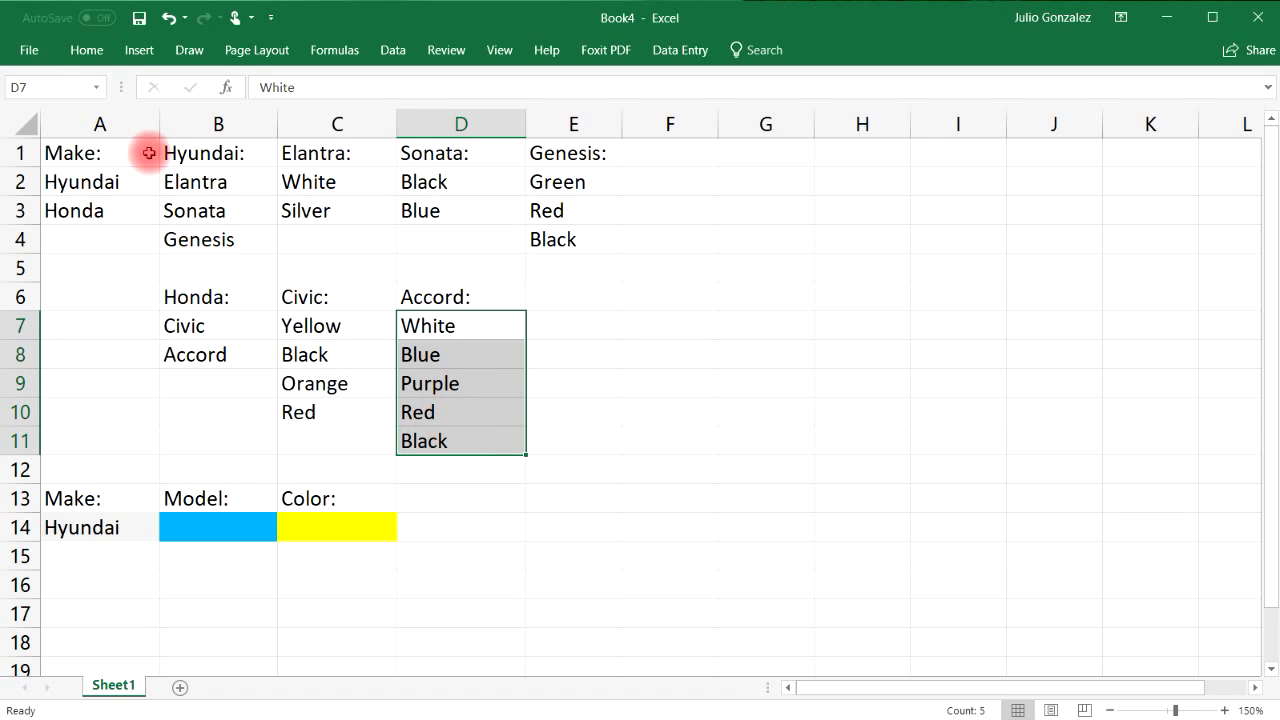
{"action": "left_click", "coordinate": [64, 87]}
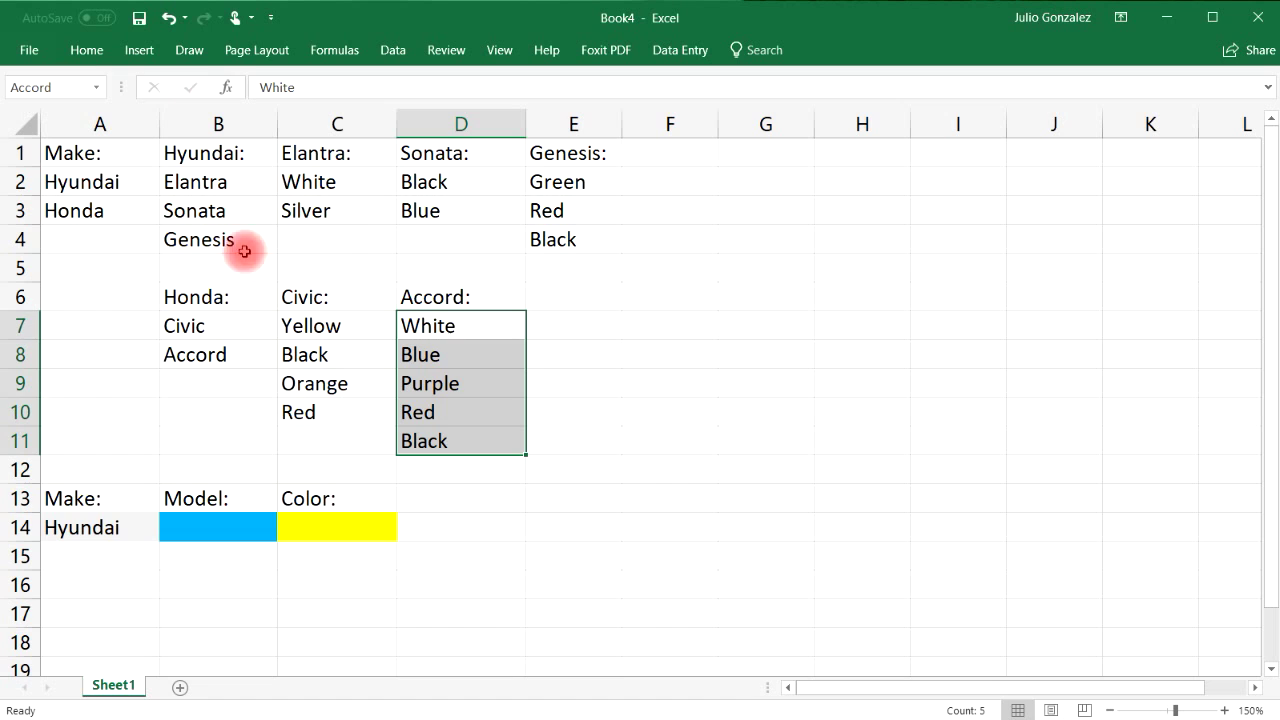
Apply List data validation to the Model cell B14 with the source =indirect($A$14).
{"action": "left_click", "coordinate": [218, 527]}
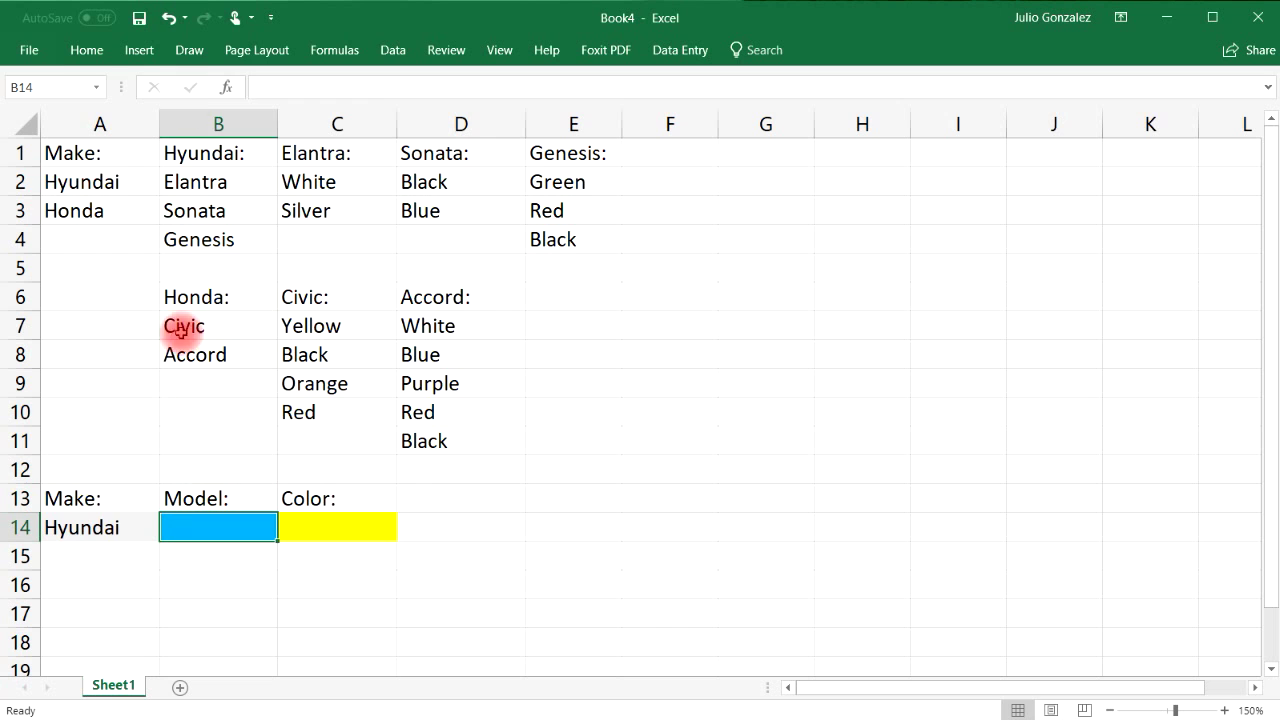
{"action": "left_click", "coordinate": [395, 50]}
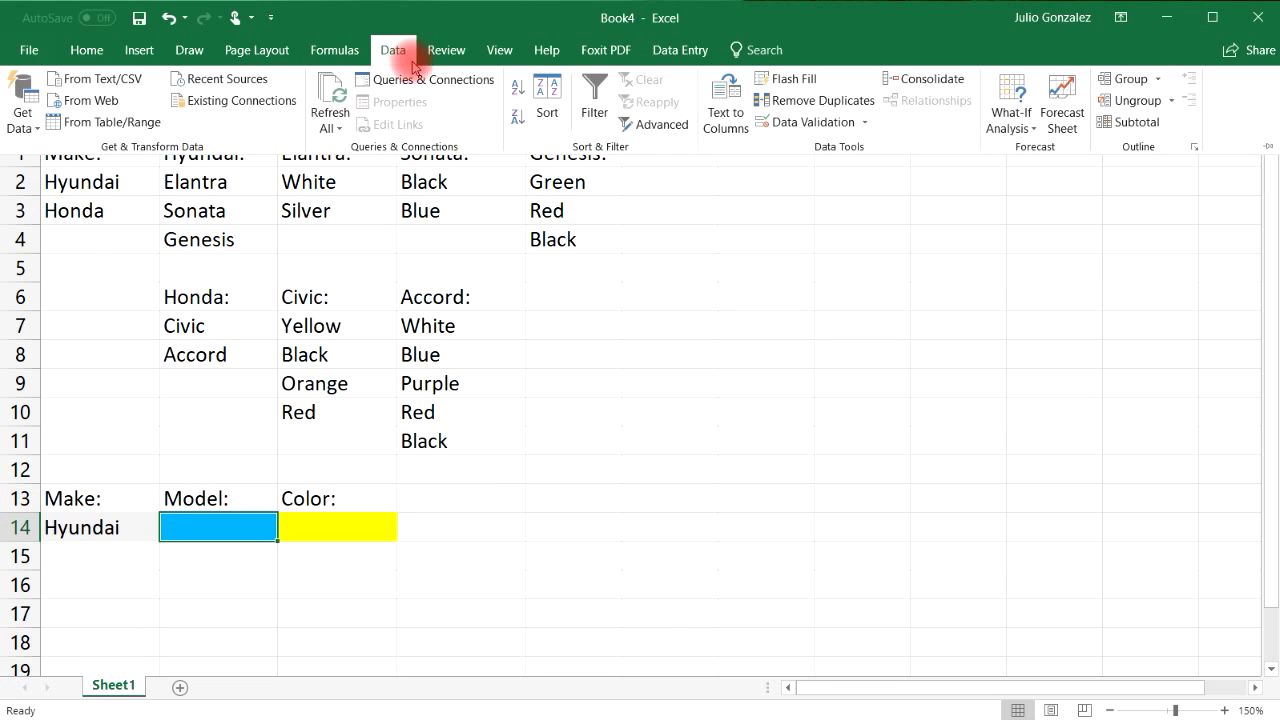
{"action": "left_click", "coordinate": [790, 122]}
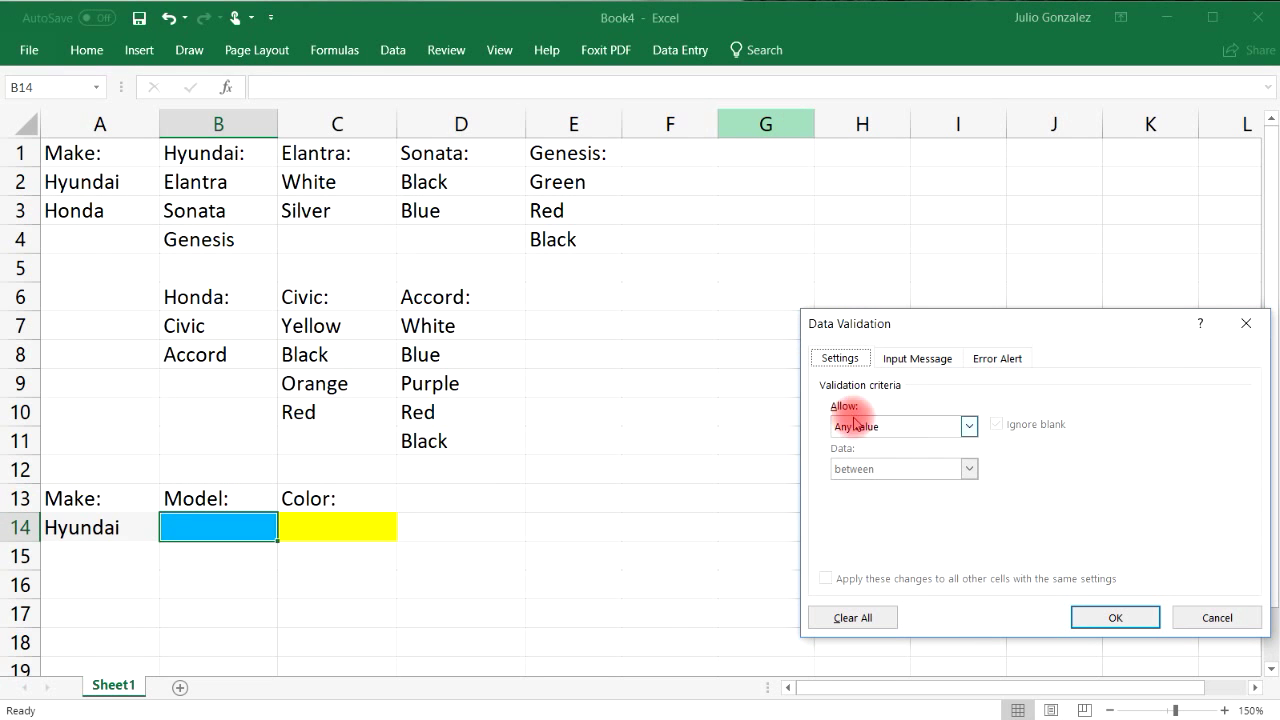
{"action": "left_click", "coordinate": [885, 426]}
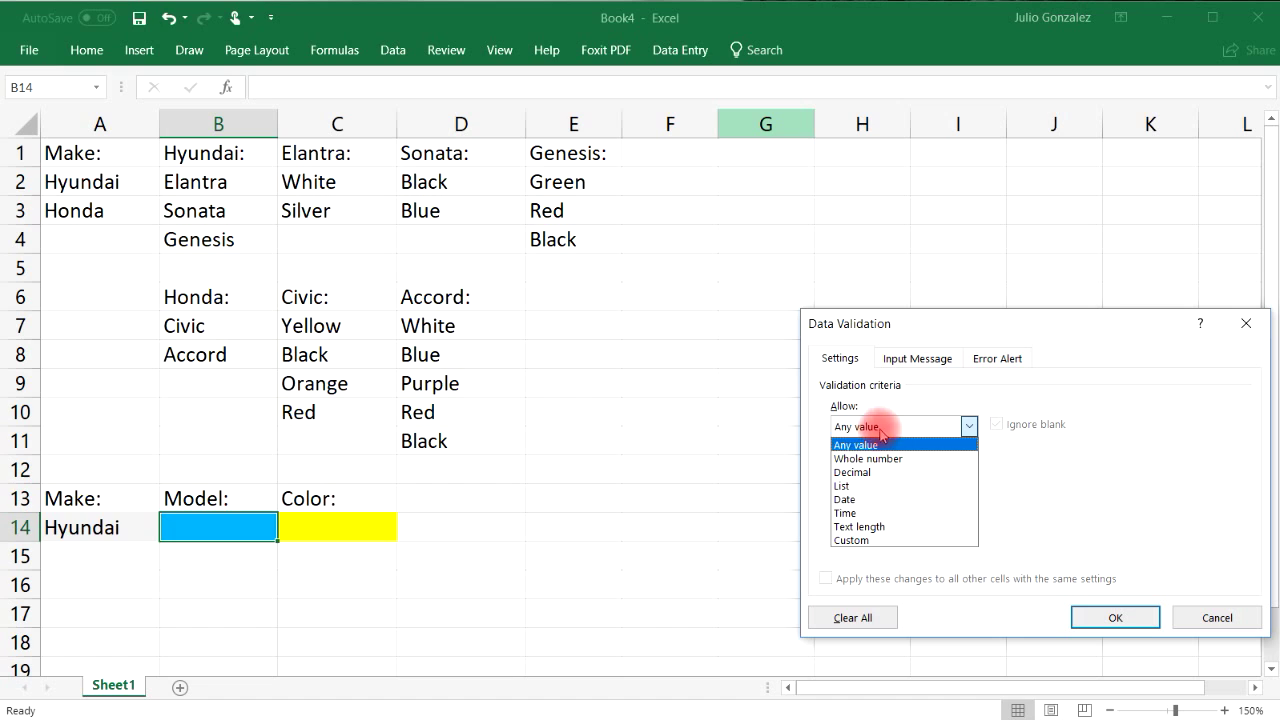
{"action": "left_click", "coordinate": [853, 486]}
{"action": "left_click", "coordinate": [868, 510]}
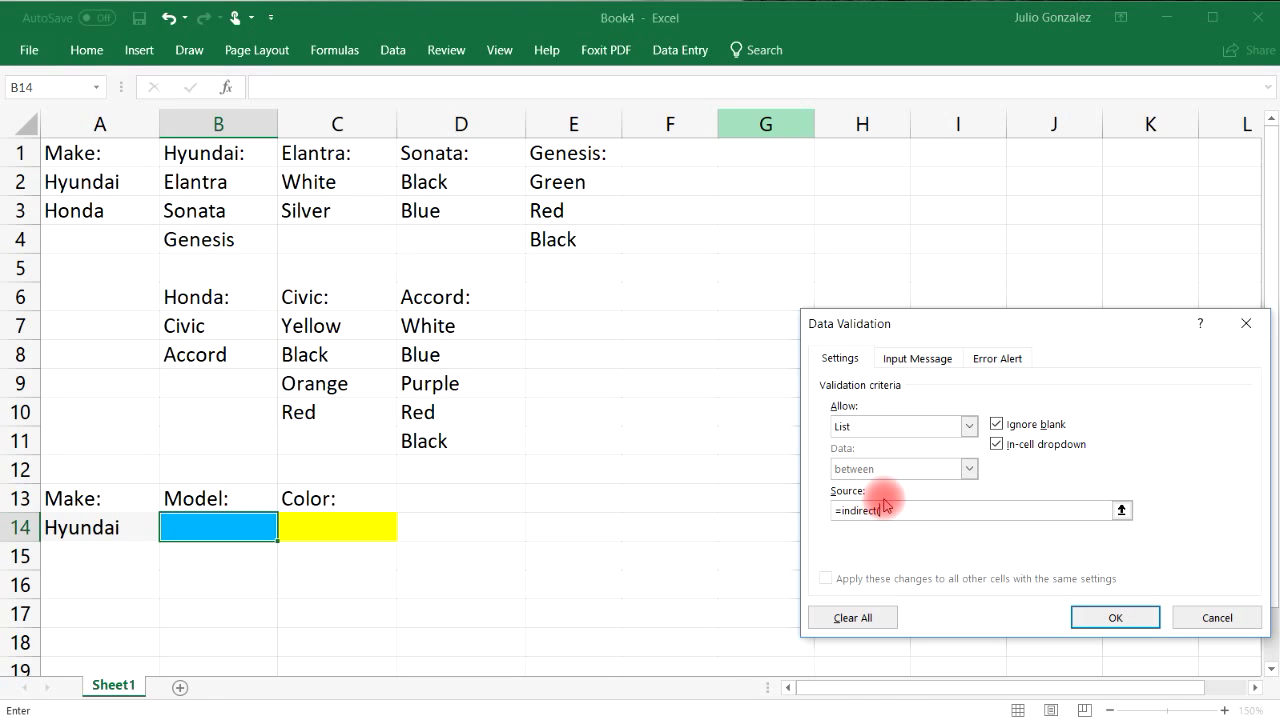
{"action": "left_click", "coordinate": [104, 530]}
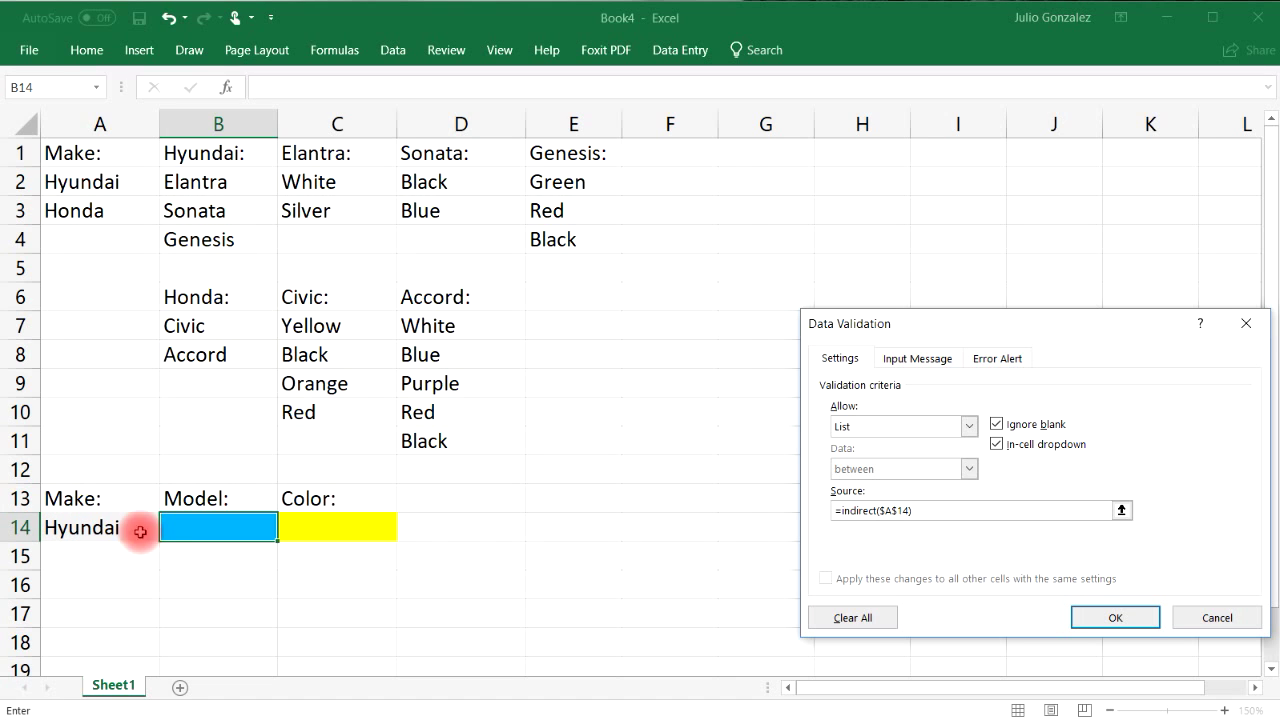
{"action": "left_click", "coordinate": [1094, 614]}
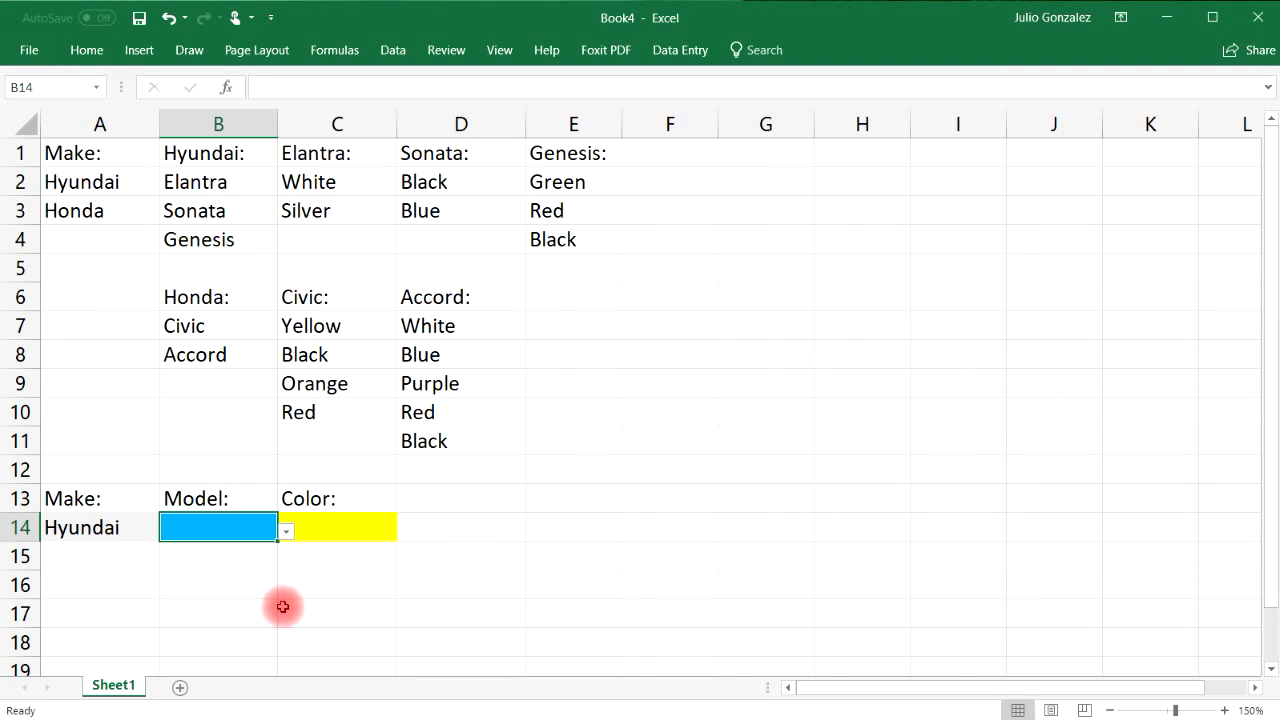
Test the Model drop-down in B14 against the Hyundai list by choosing Elantra, Sonata and Genesis in turn.
{"action": "left_click", "coordinate": [95, 532]}
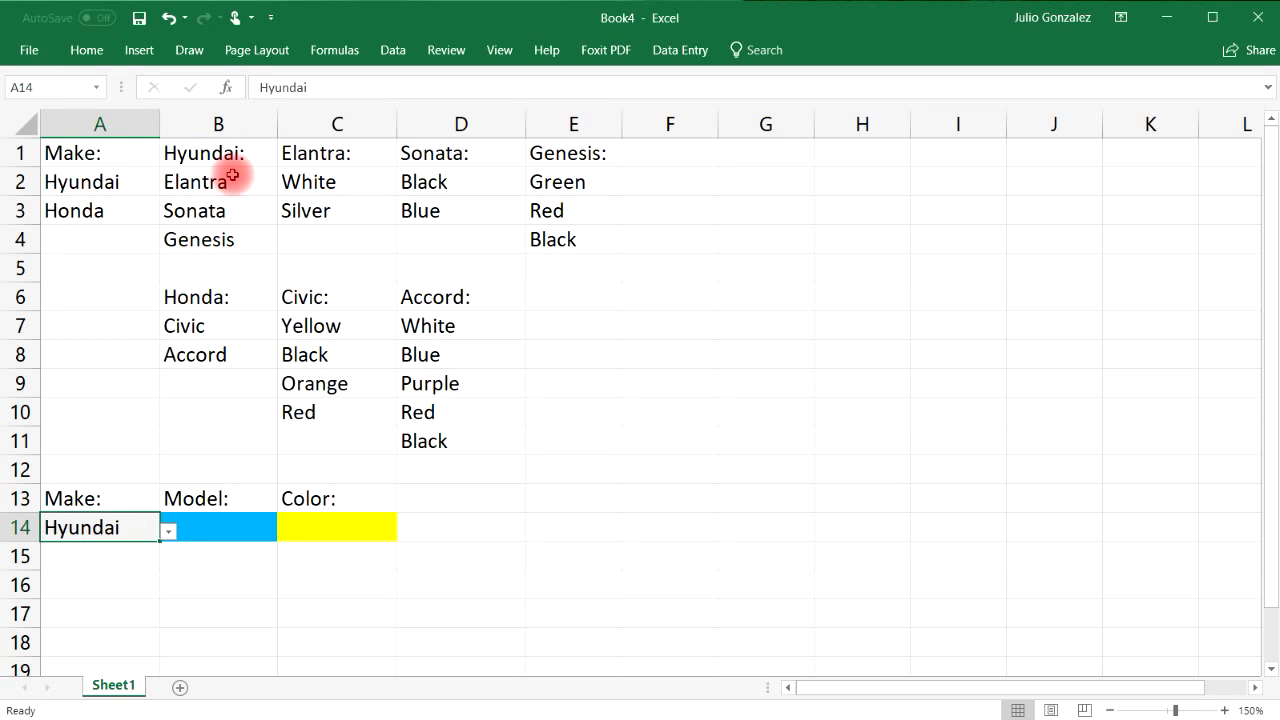
{"action": "left_click_drag", "start_coordinate": [232, 180], "coordinate": [225, 240]}
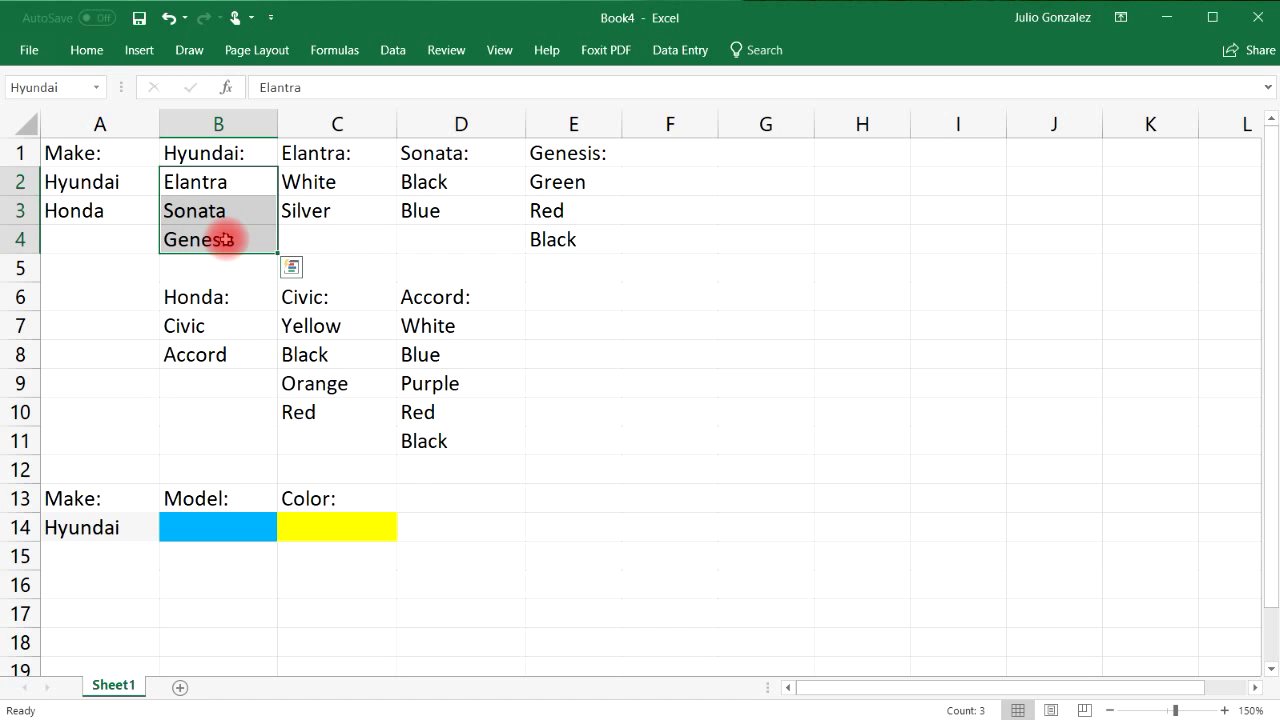
{"action": "left_click", "coordinate": [263, 528]}
{"action": "left_click", "coordinate": [285, 537]}
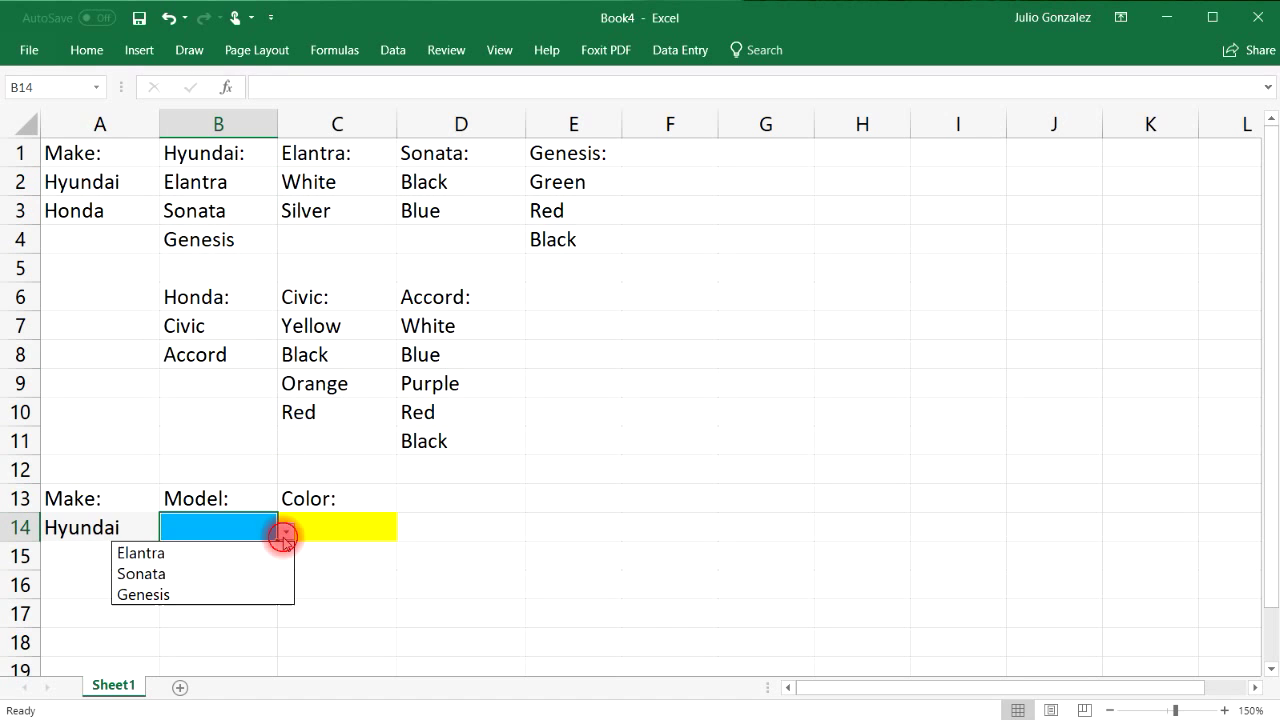
{"action": "left_click", "coordinate": [262, 553]}
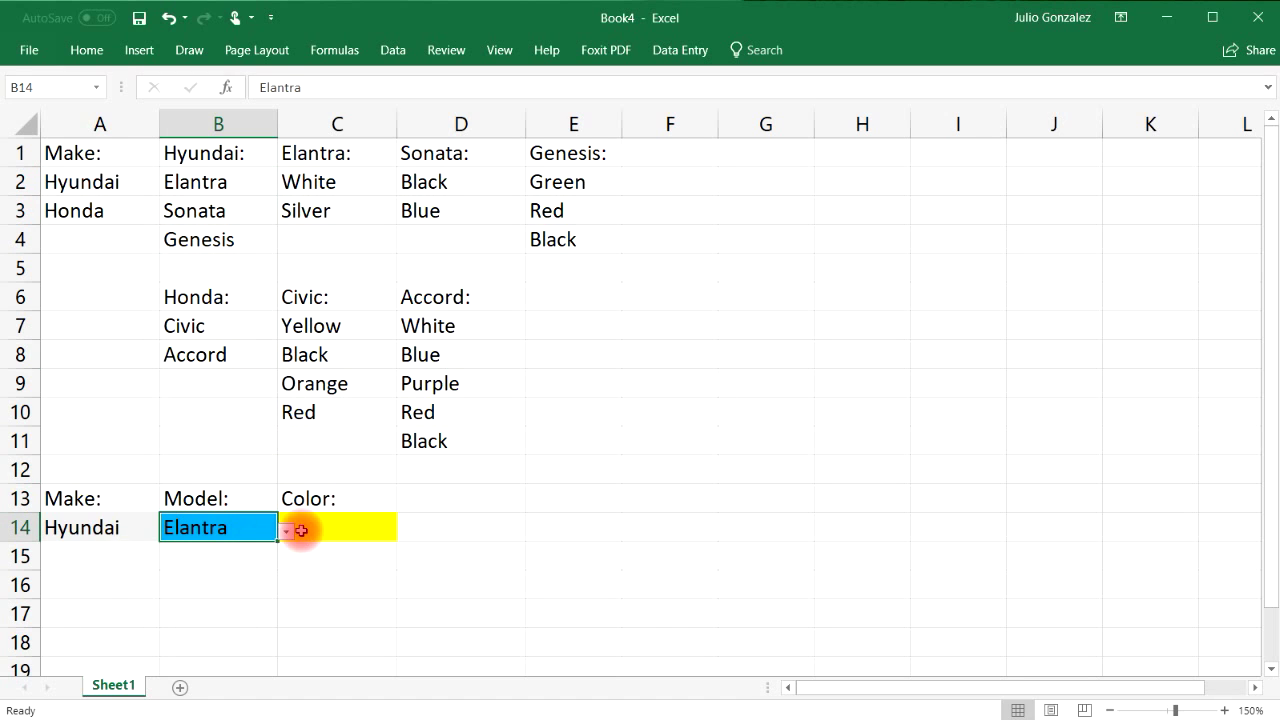
{"action": "left_click", "coordinate": [288, 531]}
{"action": "left_click", "coordinate": [251, 566]}
{"action": "left_click", "coordinate": [285, 530]}
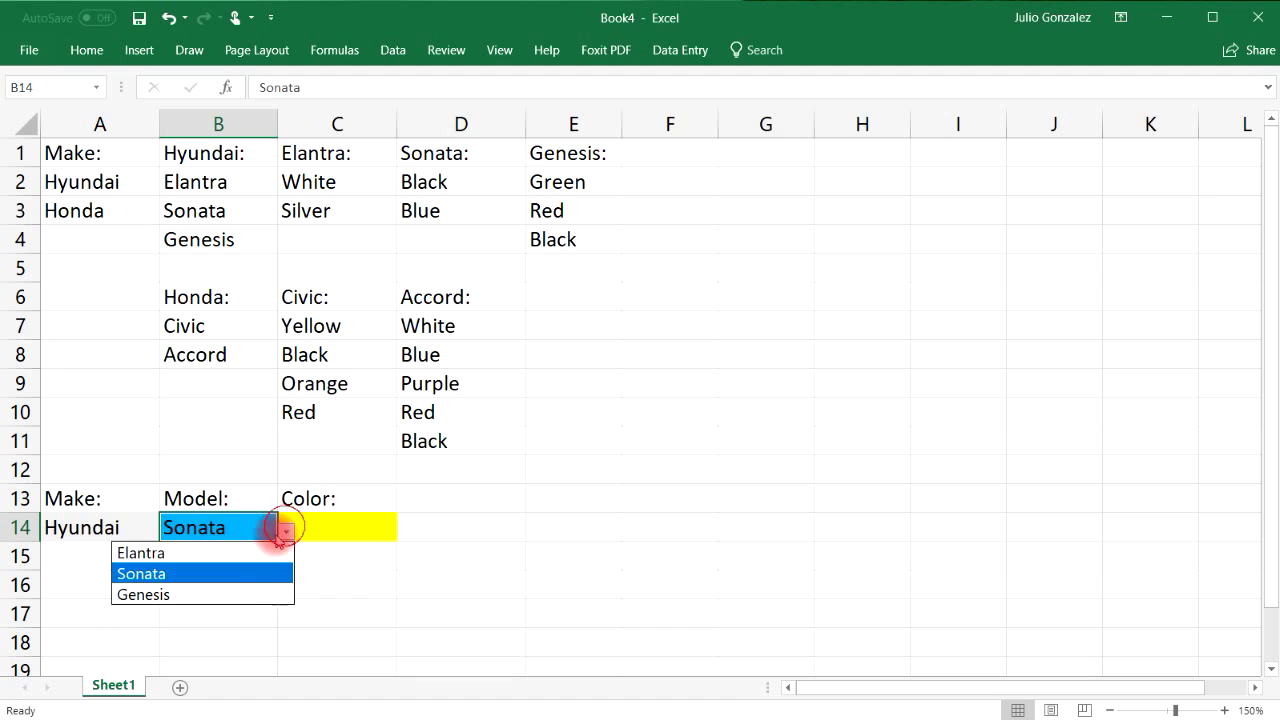
{"action": "left_click", "coordinate": [233, 596]}
{"action": "left_click", "coordinate": [285, 582]}
Set the Make in A14 to Honda from its drop-down list.
{"action": "left_click", "coordinate": [118, 528]}
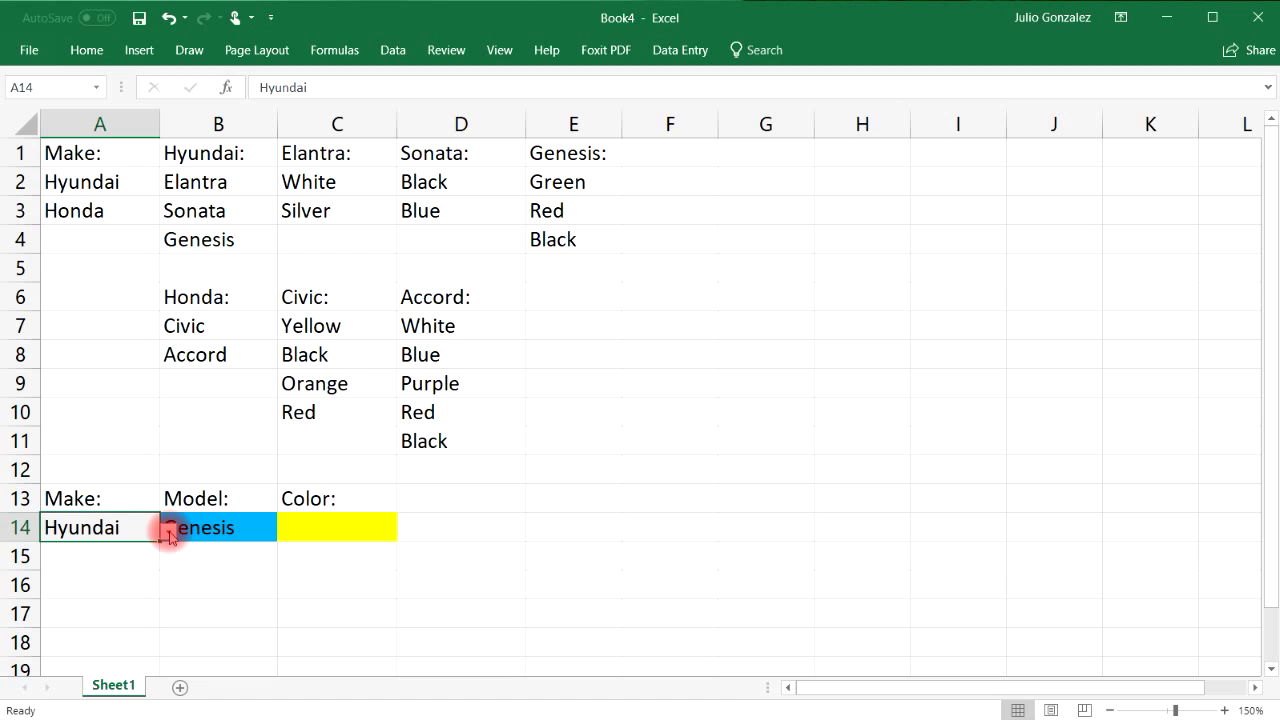
{"action": "left_click", "coordinate": [170, 537]}
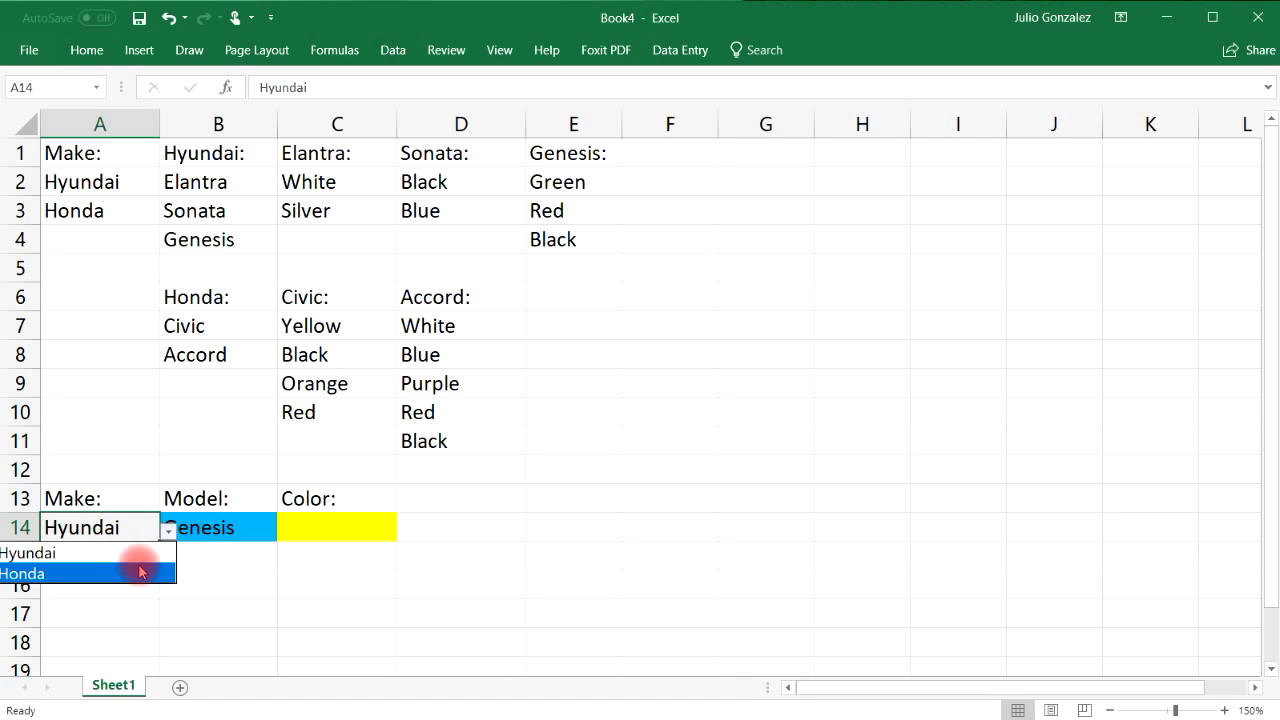
{"action": "left_click", "coordinate": [137, 572]}
Test the Model drop-down in B14 against the Honda list by choosing Civic and finally Accord.
{"action": "left_click_drag", "start_coordinate": [186, 328], "coordinate": [194, 354]}
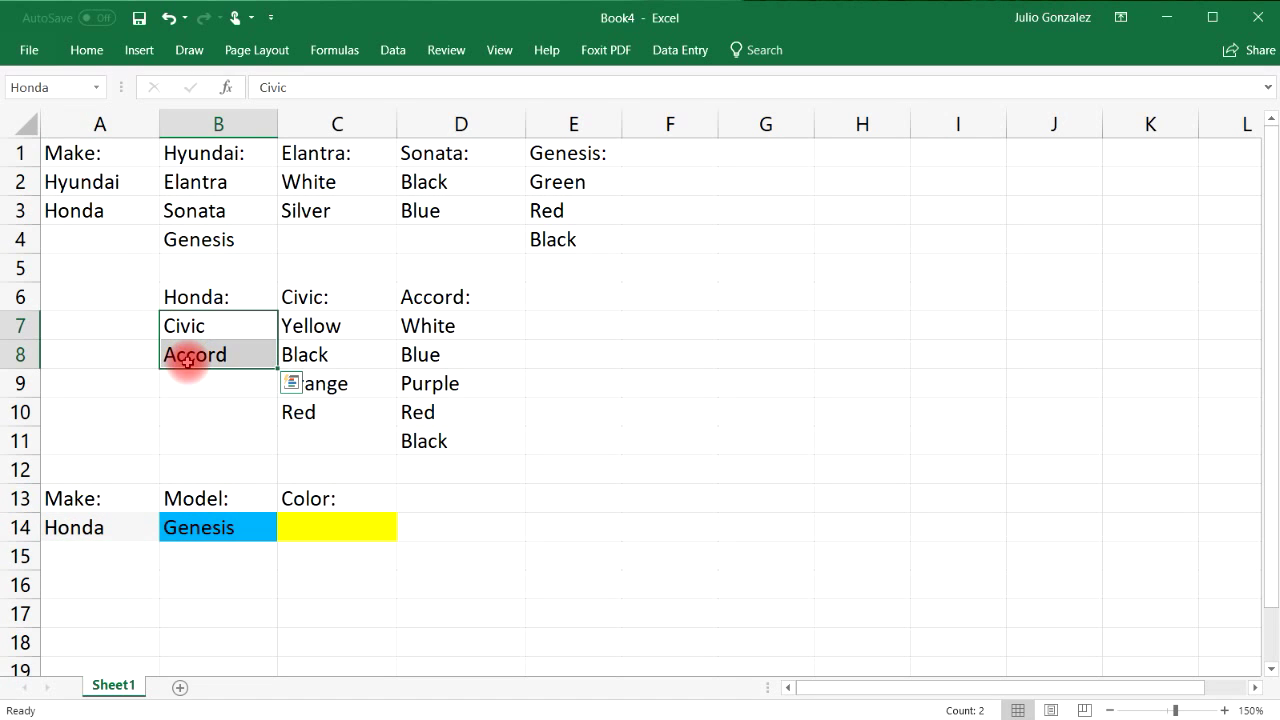
{"action": "left_click", "coordinate": [249, 530]}
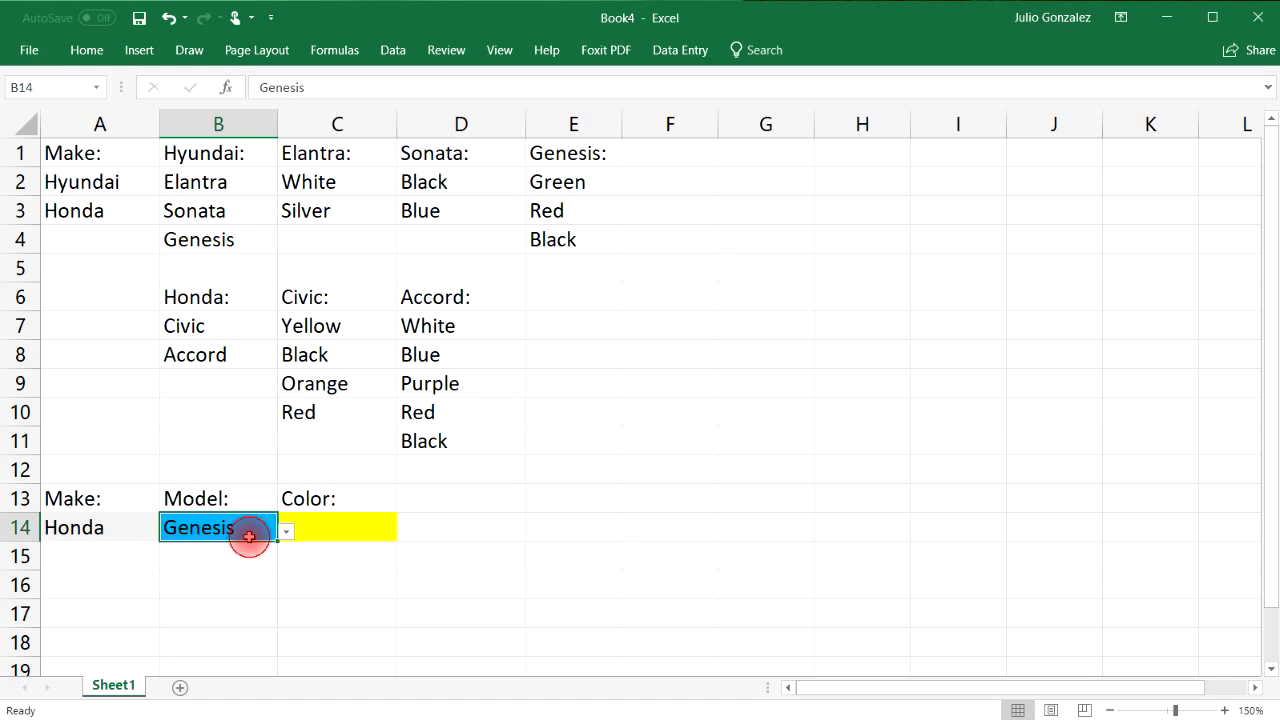
{"action": "left_click", "coordinate": [286, 531]}
{"action": "left_click", "coordinate": [236, 552]}
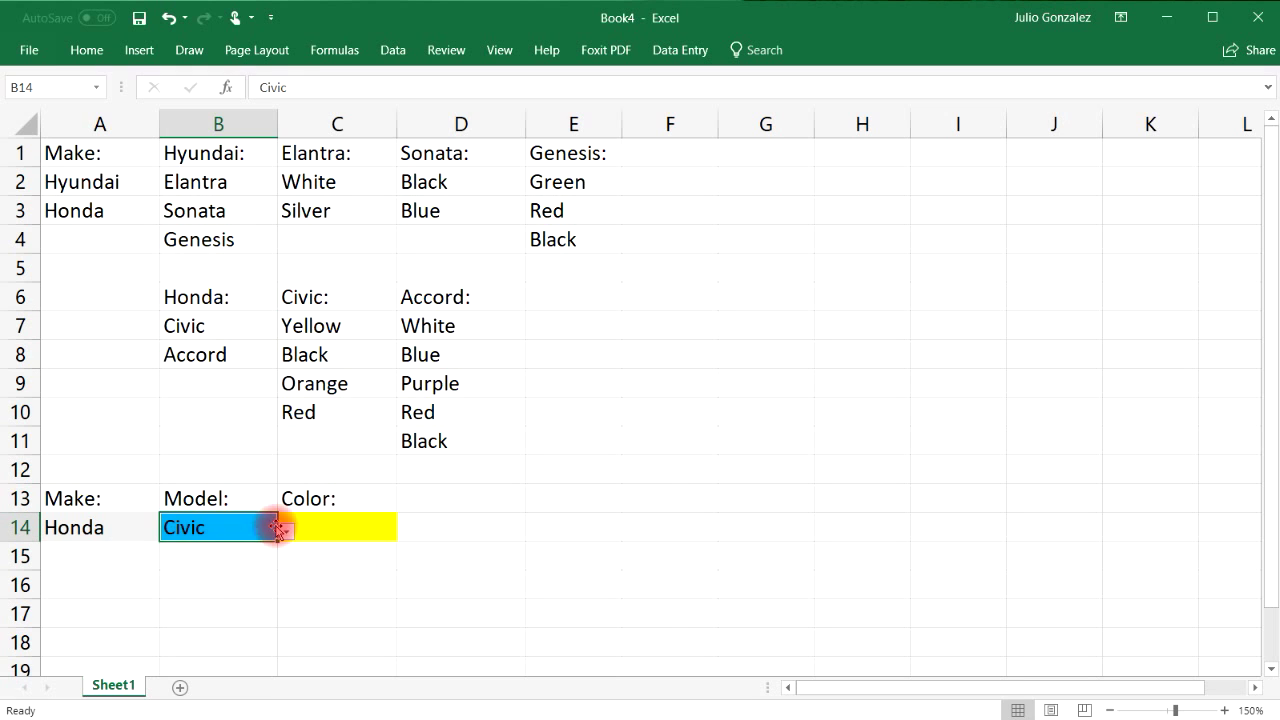
{"action": "left_click", "coordinate": [286, 531]}
{"action": "left_click", "coordinate": [249, 571]}
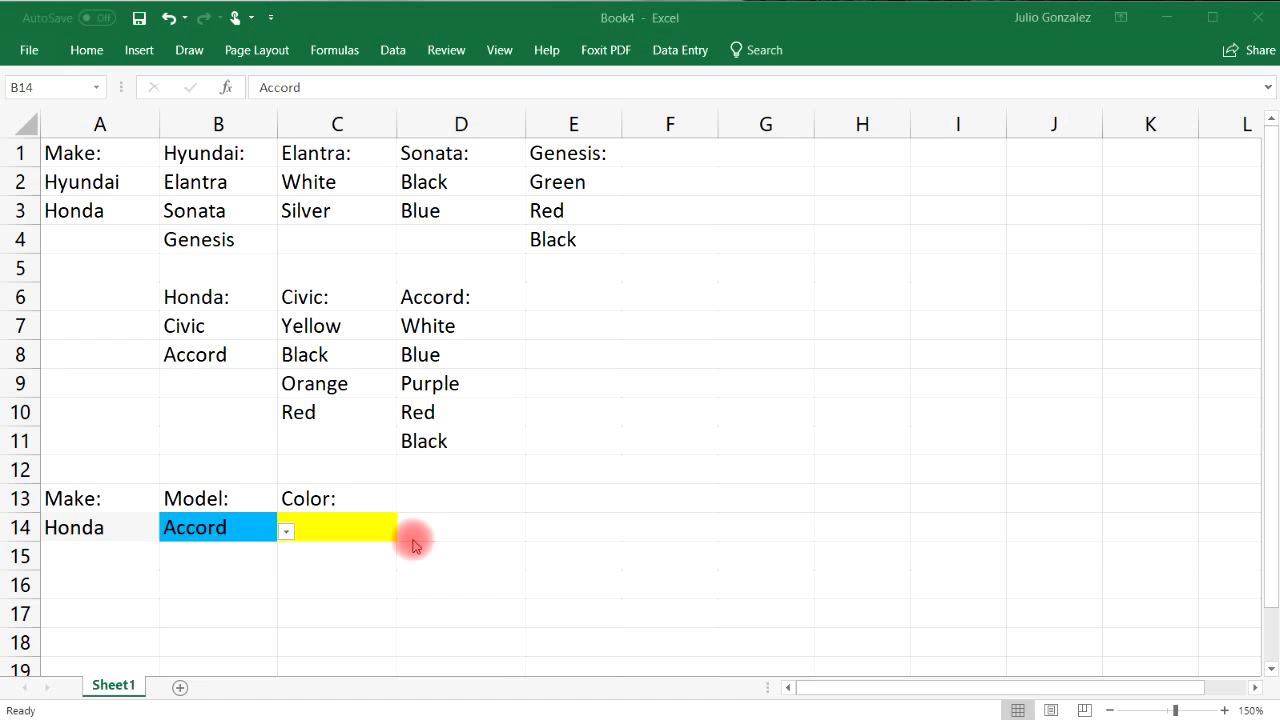
Apply List data validation to the Color cell C14 with the source =indirect($B$14) and choose Red from its drop-down list.
{"action": "left_click", "coordinate": [338, 525]}
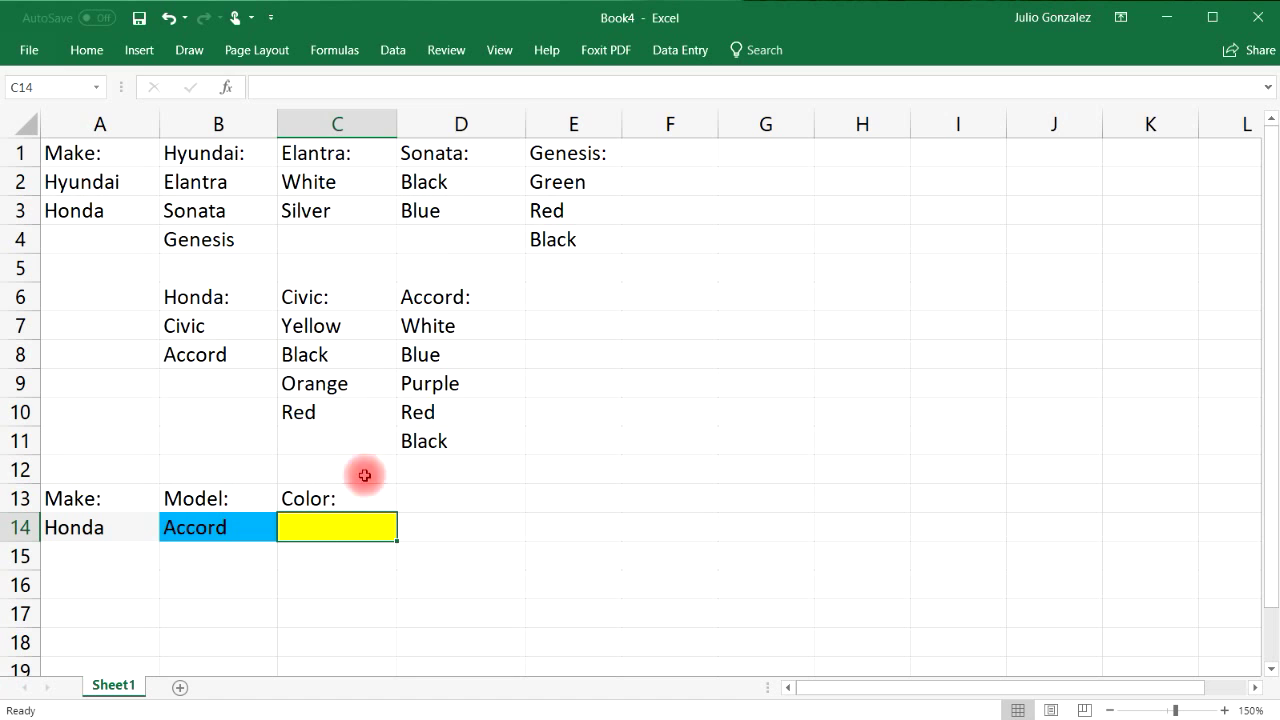
{"action": "left_click", "coordinate": [395, 52]}
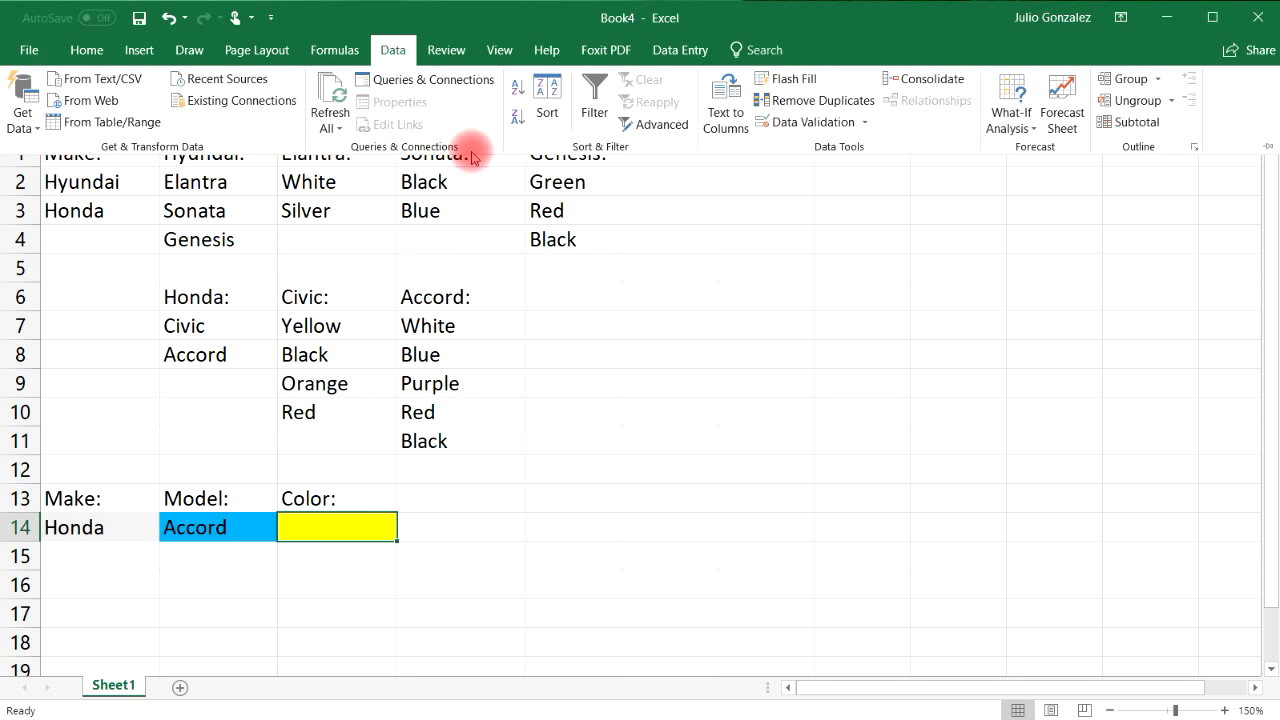
{"action": "left_click", "coordinate": [785, 122]}
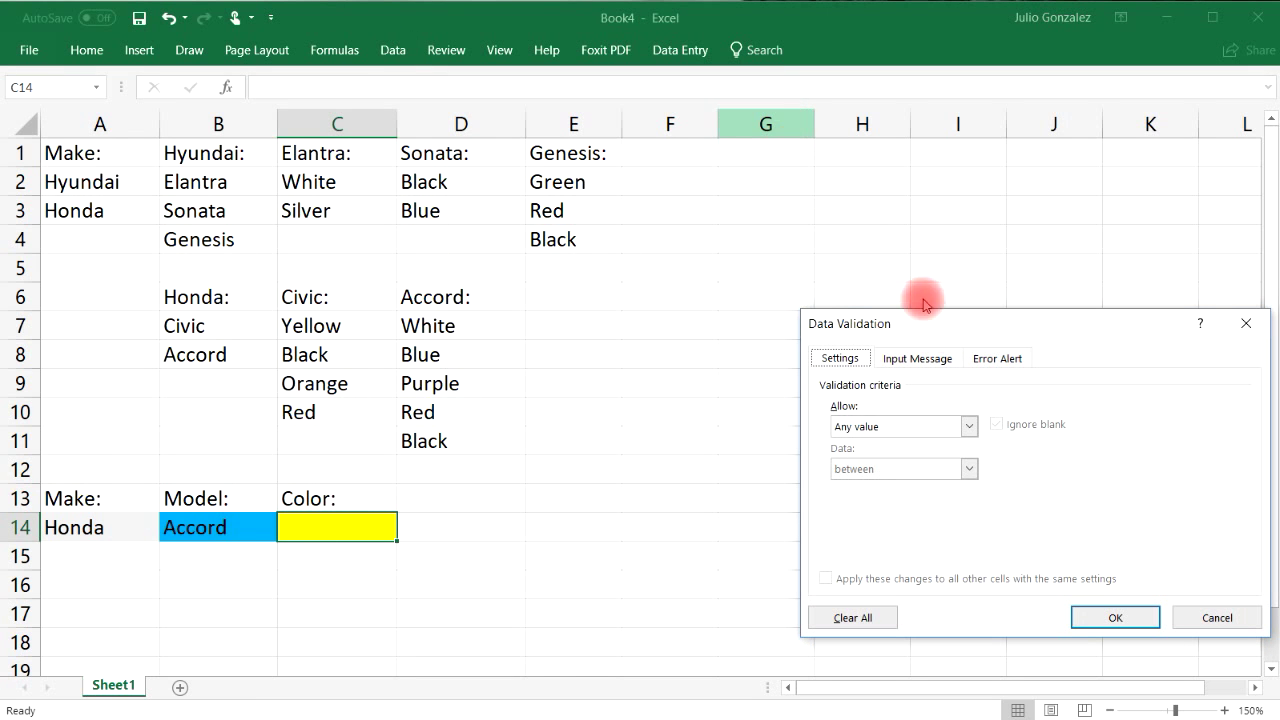
{"action": "left_click", "coordinate": [969, 426]}
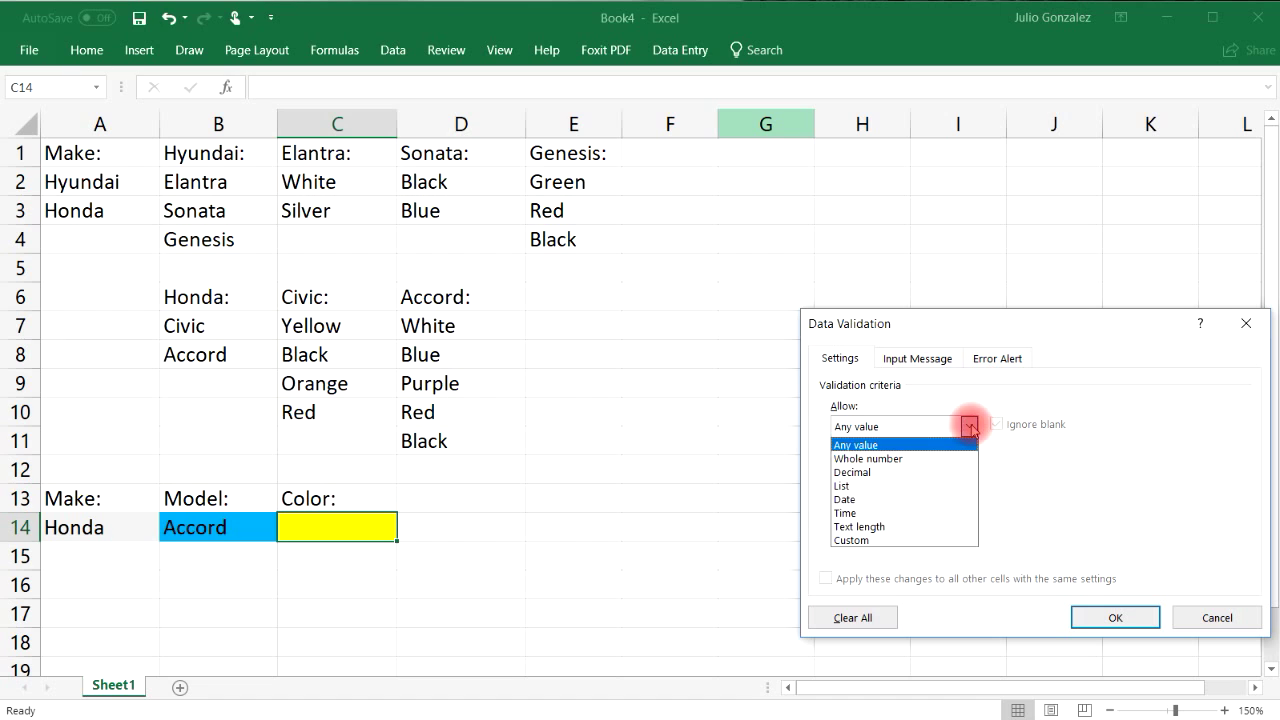
{"action": "left_click", "coordinate": [905, 485]}
{"action": "left_click", "coordinate": [910, 511]}
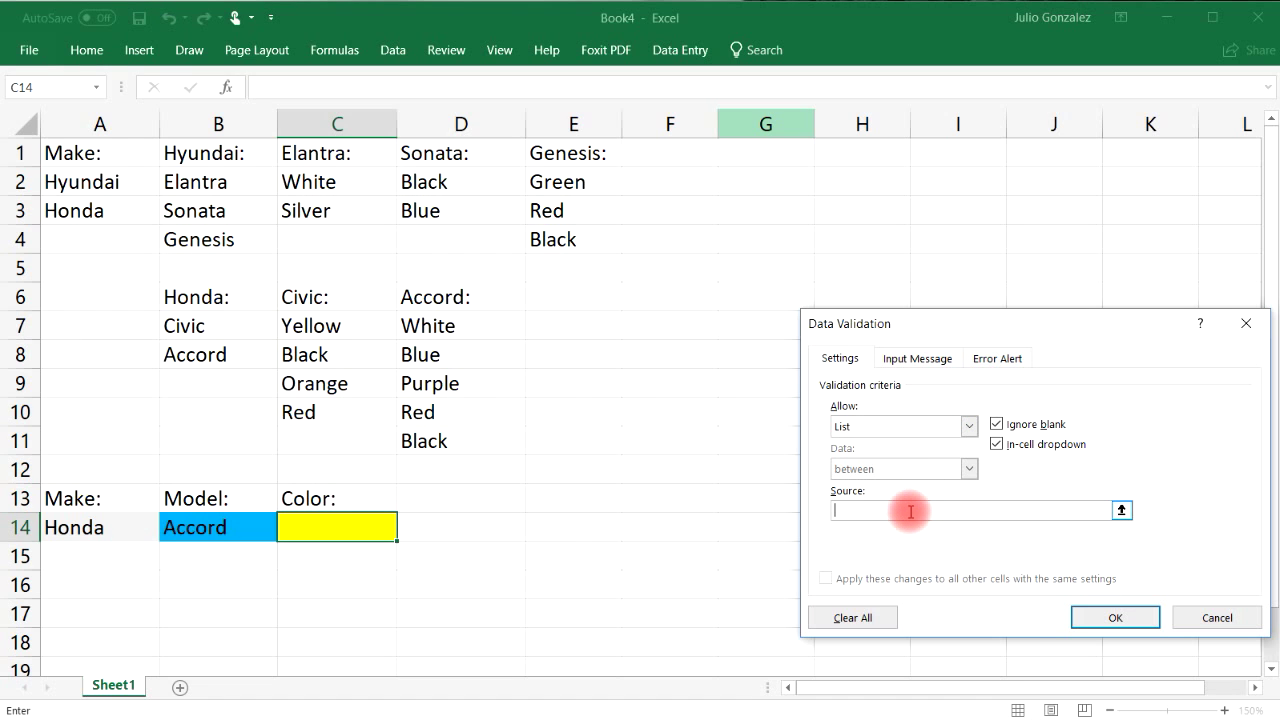
{"action": "type", "text": "="}
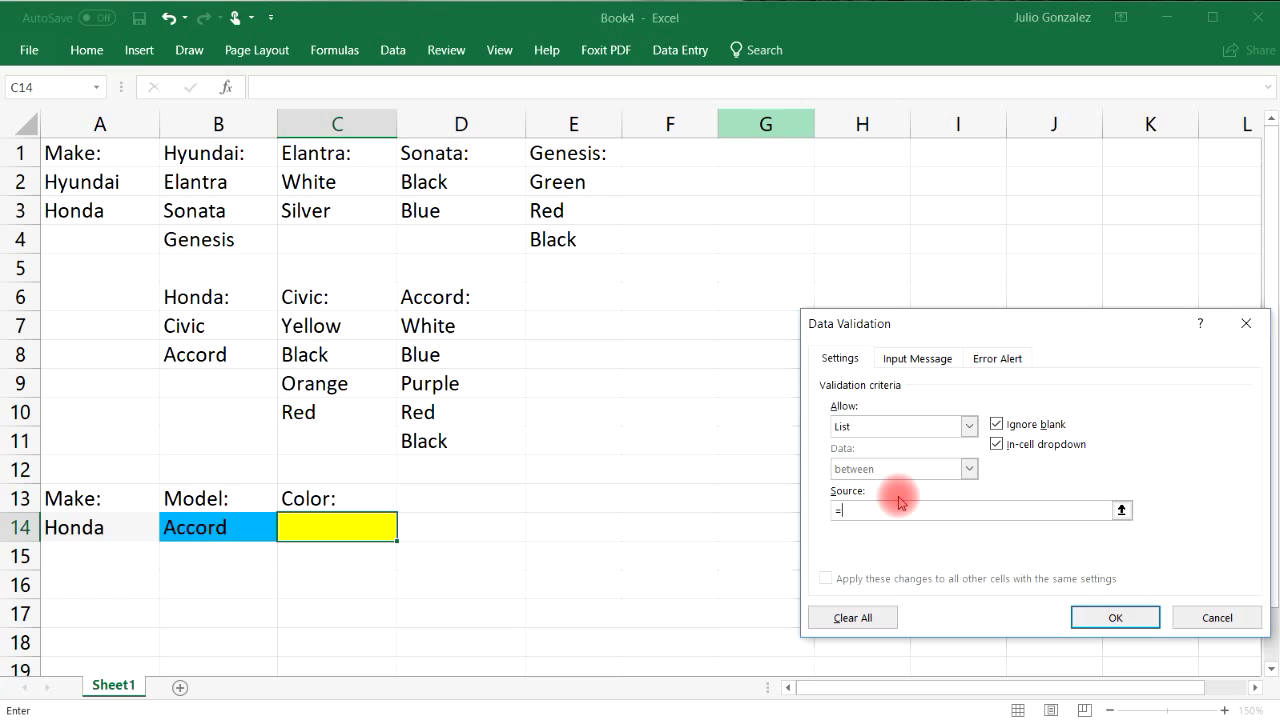
{"action": "type", "text": "indirect"}
{"action": "type", "text": "("}
{"action": "left_click", "coordinate": [212, 530]}
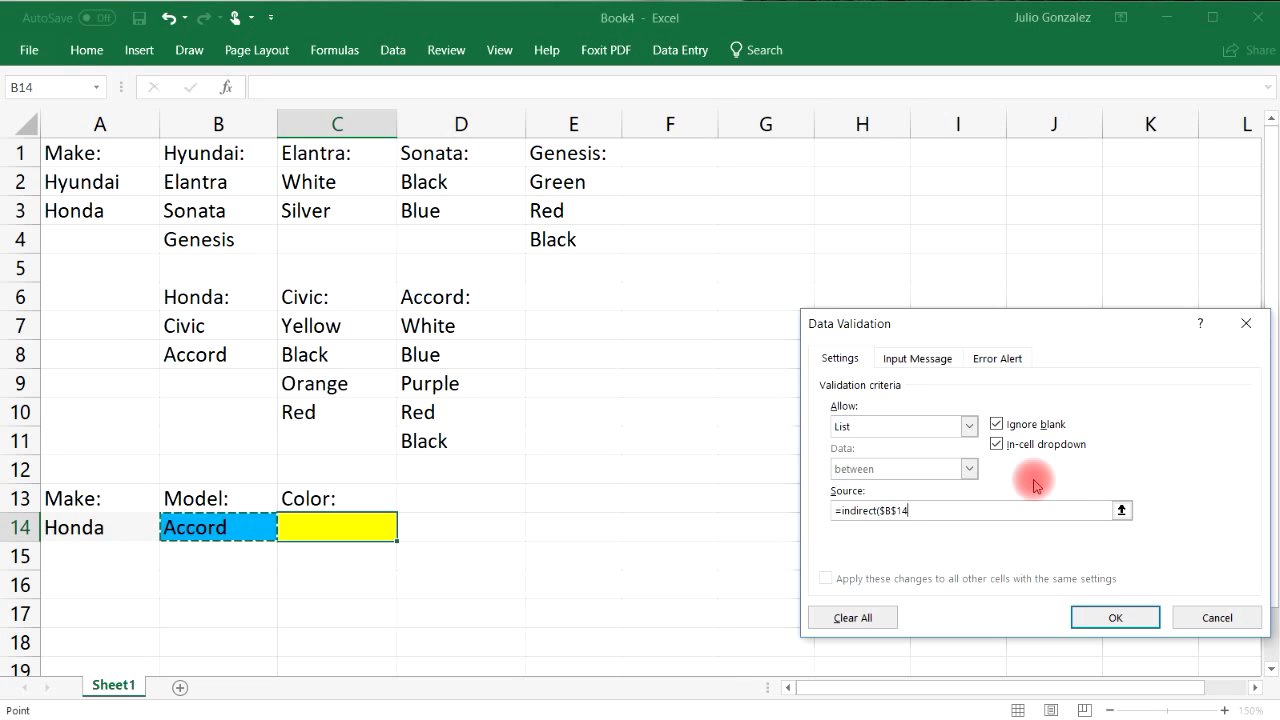
{"action": "type", "text": ")"}
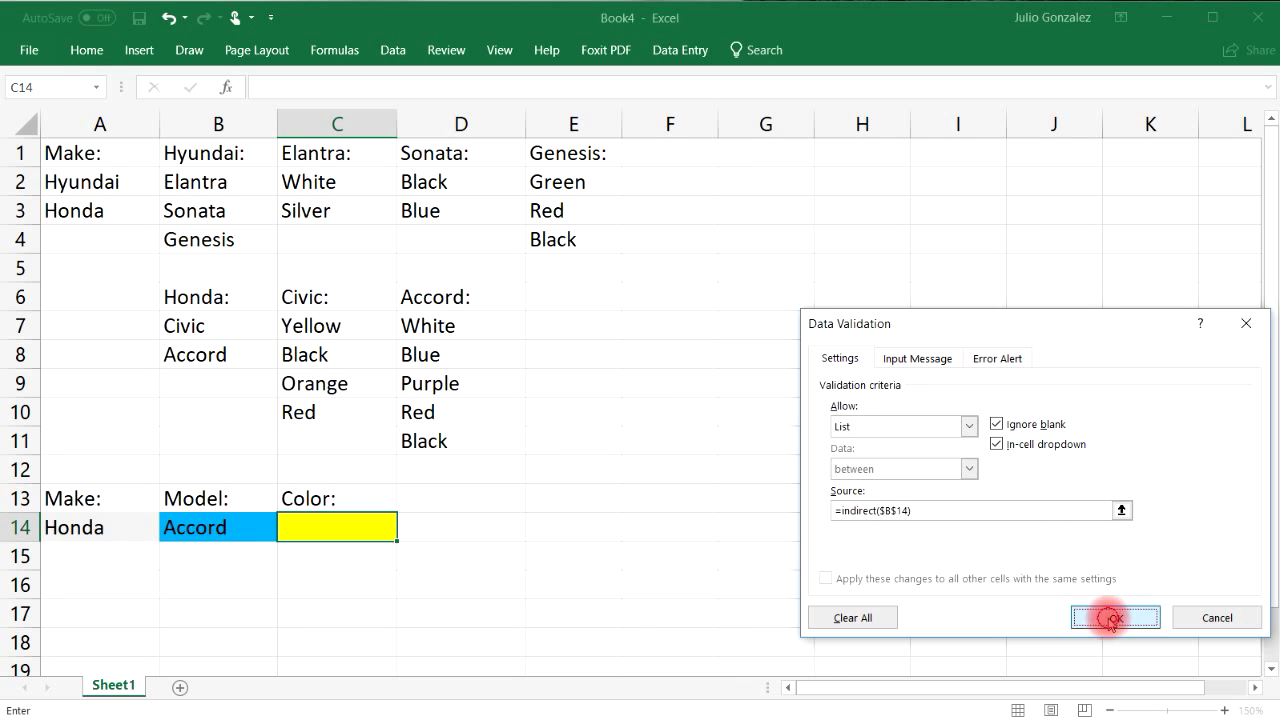
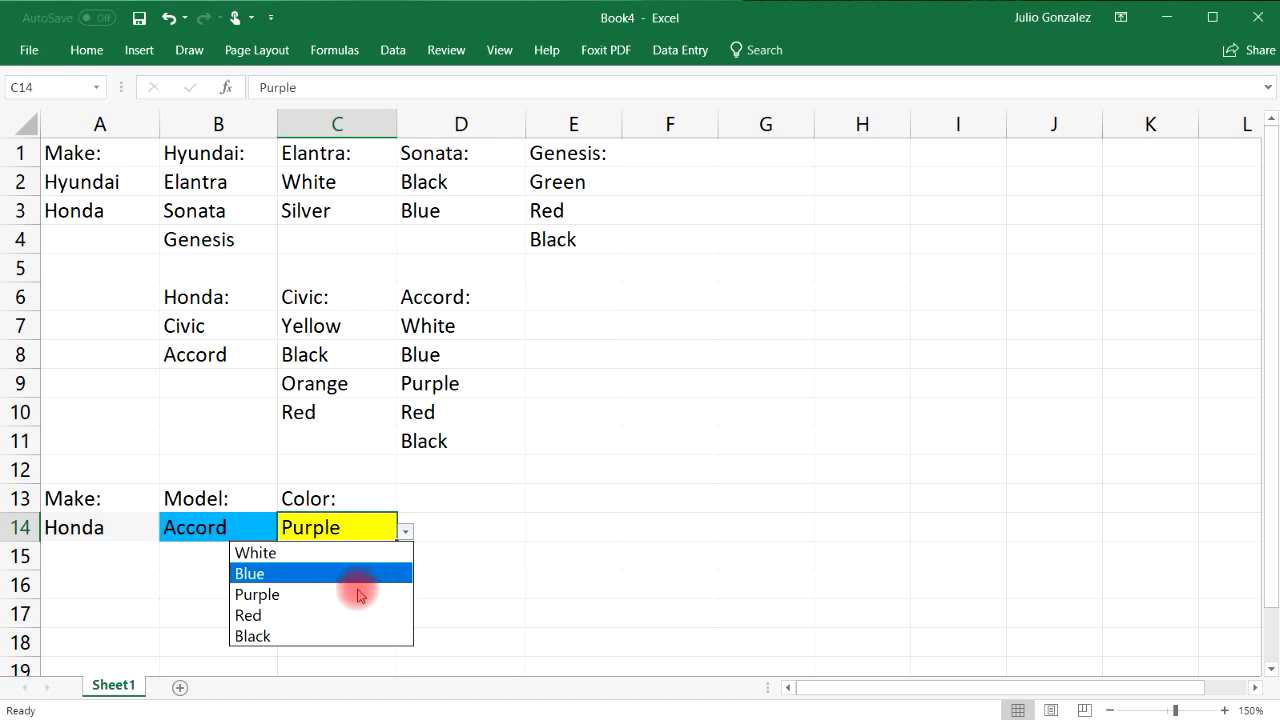
{"action": "left_click", "coordinate": [337, 611]}
{"action": "left_click", "coordinate": [472, 536]}
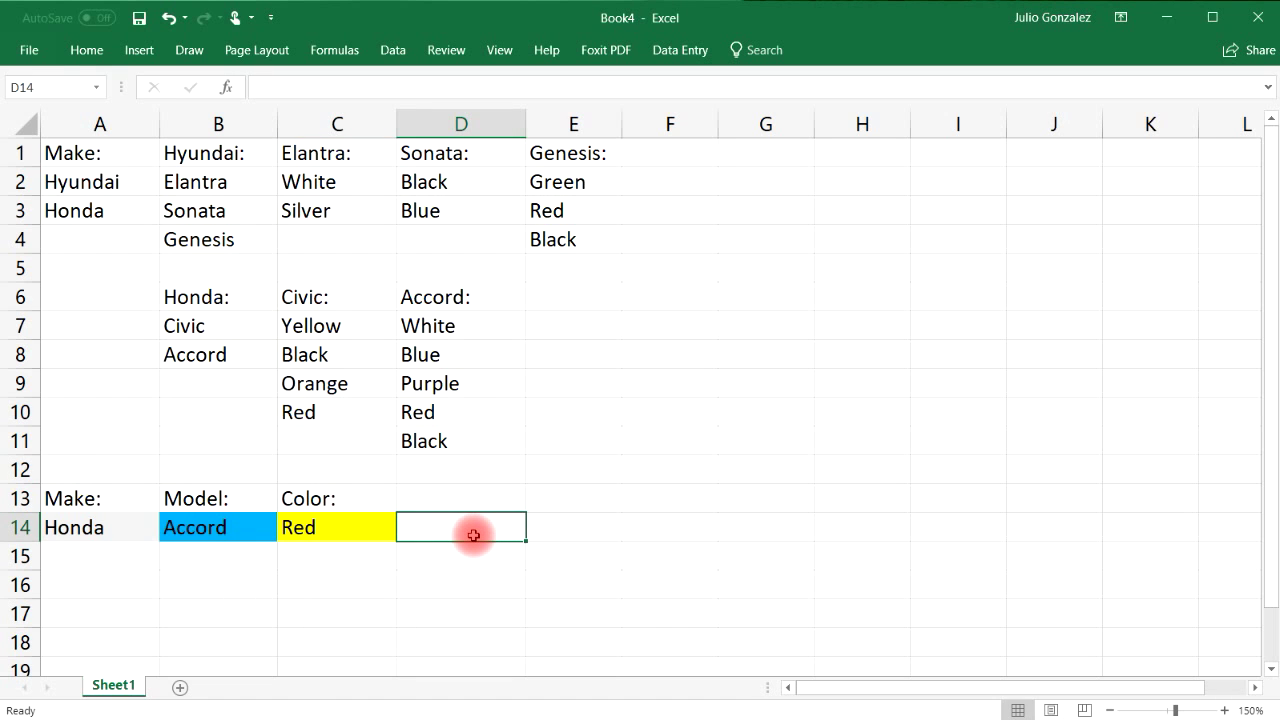
Set the Make in A14 to Hyundai and the Model in B14 to Genesis from their drop-down lists.
{"action": "left_click", "coordinate": [121, 531]}
{"action": "left_click", "coordinate": [167, 532]}
{"action": "left_click", "coordinate": [145, 555]}
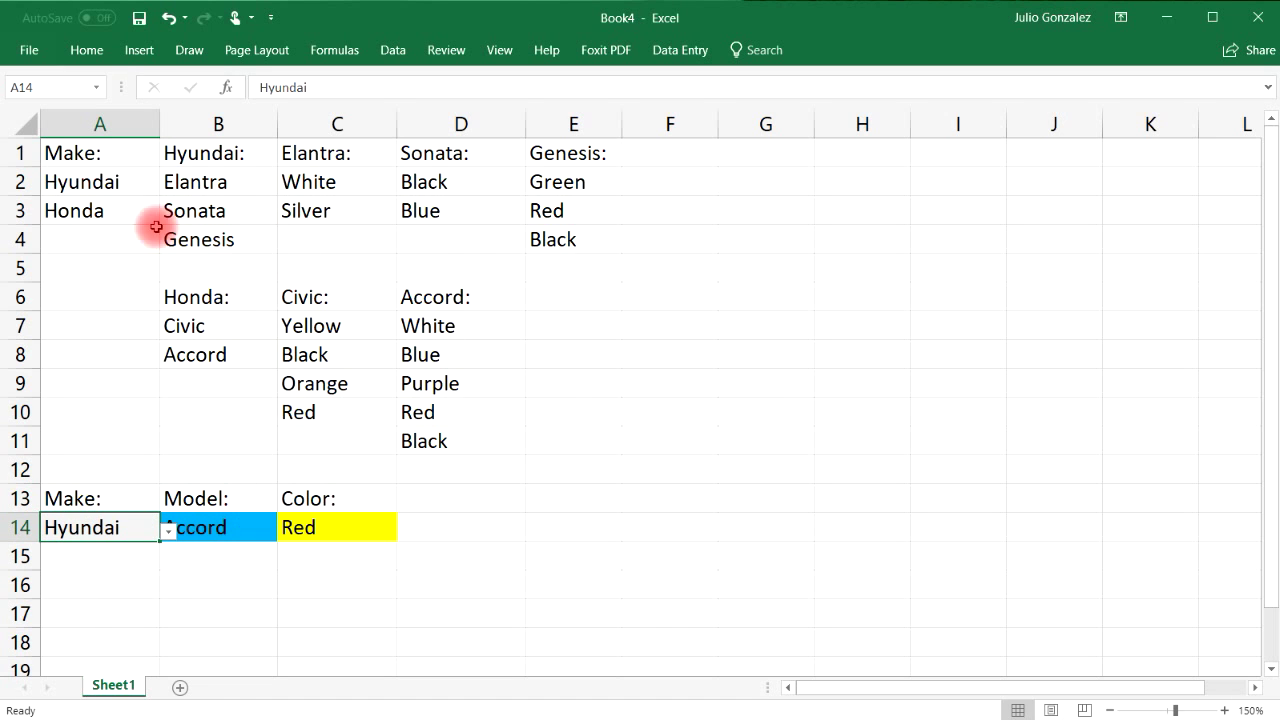
{"action": "left_click", "coordinate": [244, 517]}
{"action": "left_click", "coordinate": [286, 530]}
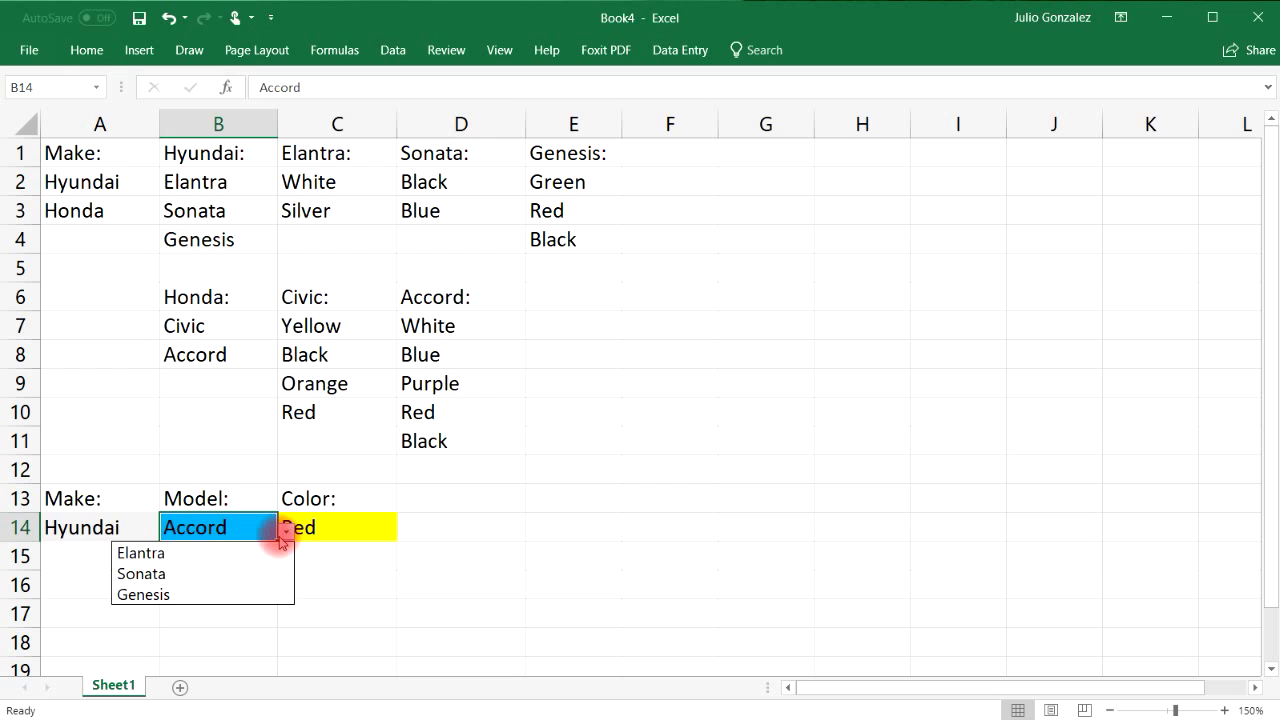
{"action": "left_click", "coordinate": [245, 593]}
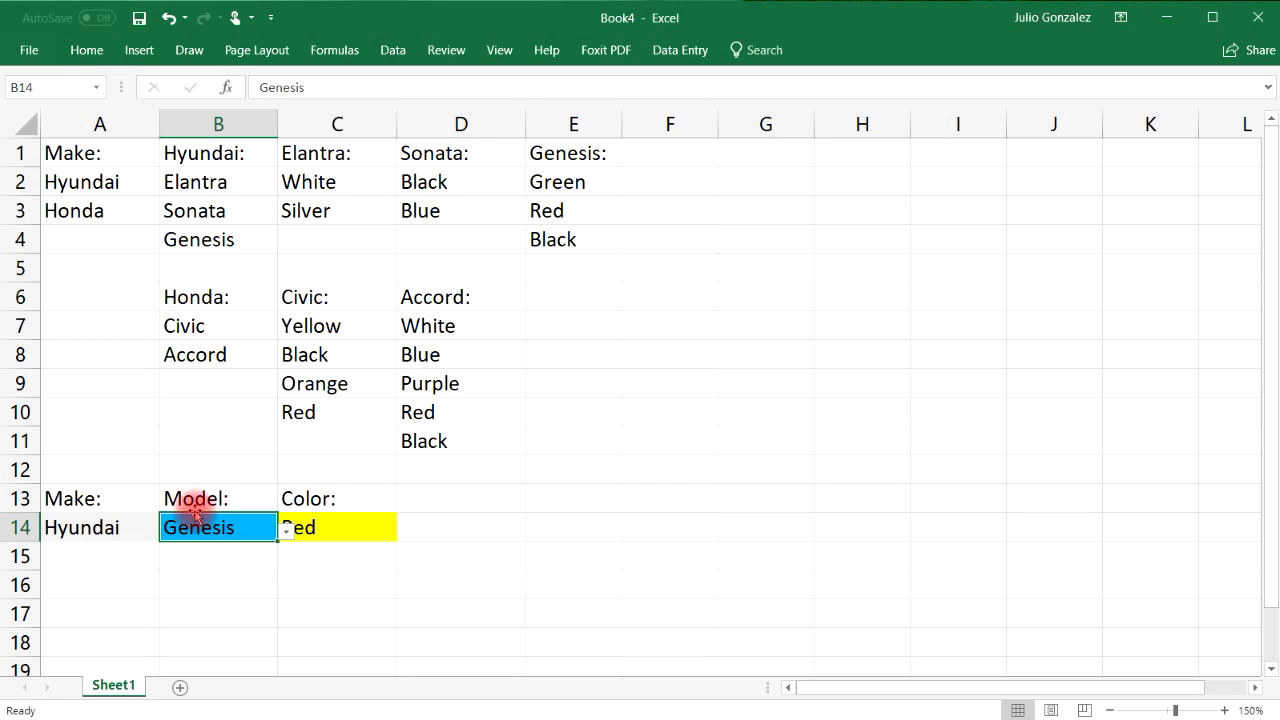
Test the Color drop-down in C14 against the Genesis colors in E2:E4 by choosing Green, Red and finally Black.
{"action": "left_click_drag", "start_coordinate": [578, 185], "coordinate": [577, 240]}
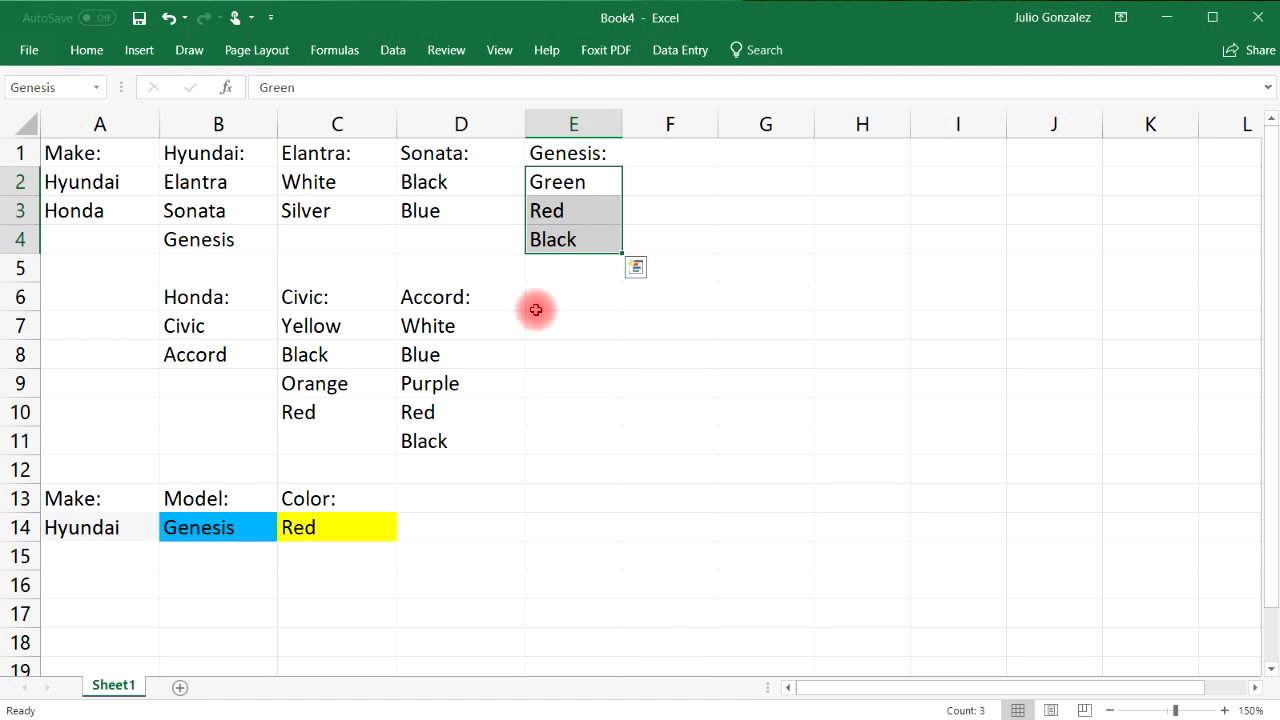
{"action": "left_click", "coordinate": [375, 527]}
{"action": "left_click", "coordinate": [404, 537]}
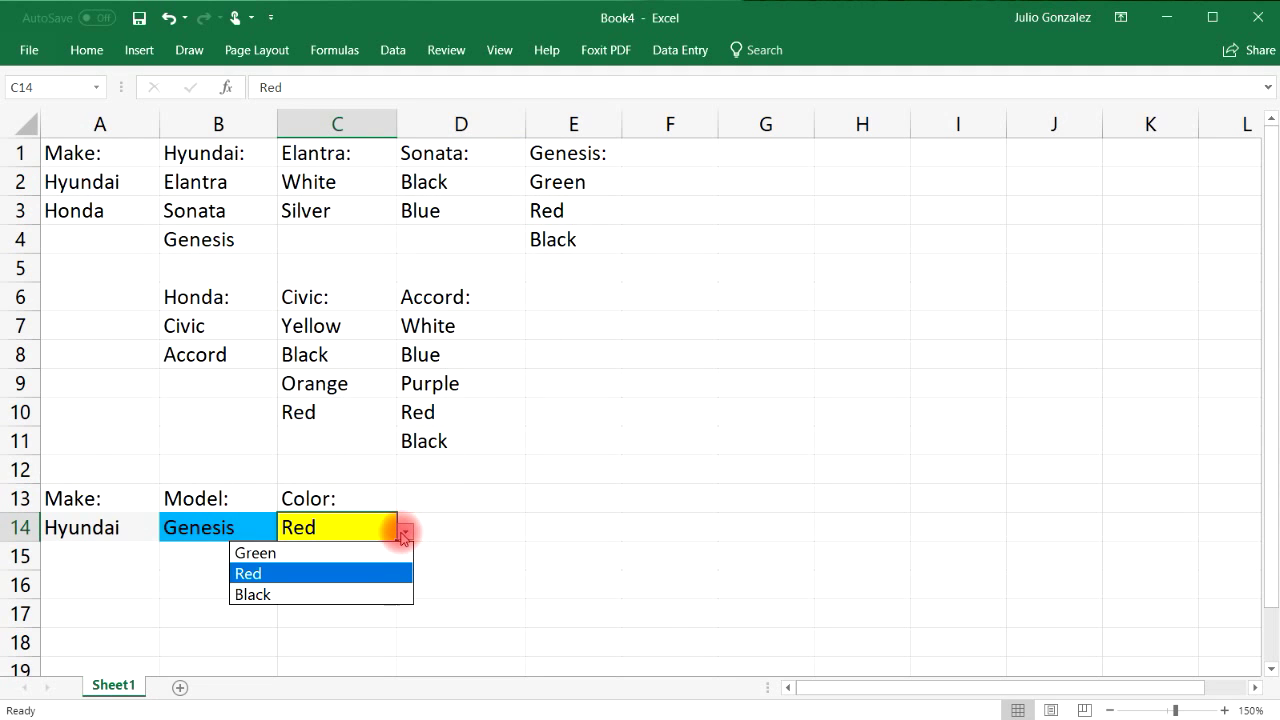
{"action": "left_click", "coordinate": [380, 552]}
{"action": "left_click", "coordinate": [404, 530]}
{"action": "left_click", "coordinate": [360, 573]}
{"action": "left_click", "coordinate": [404, 530]}
{"action": "left_click", "coordinate": [363, 591]}
{"action": "left_click", "coordinate": [545, 465]}
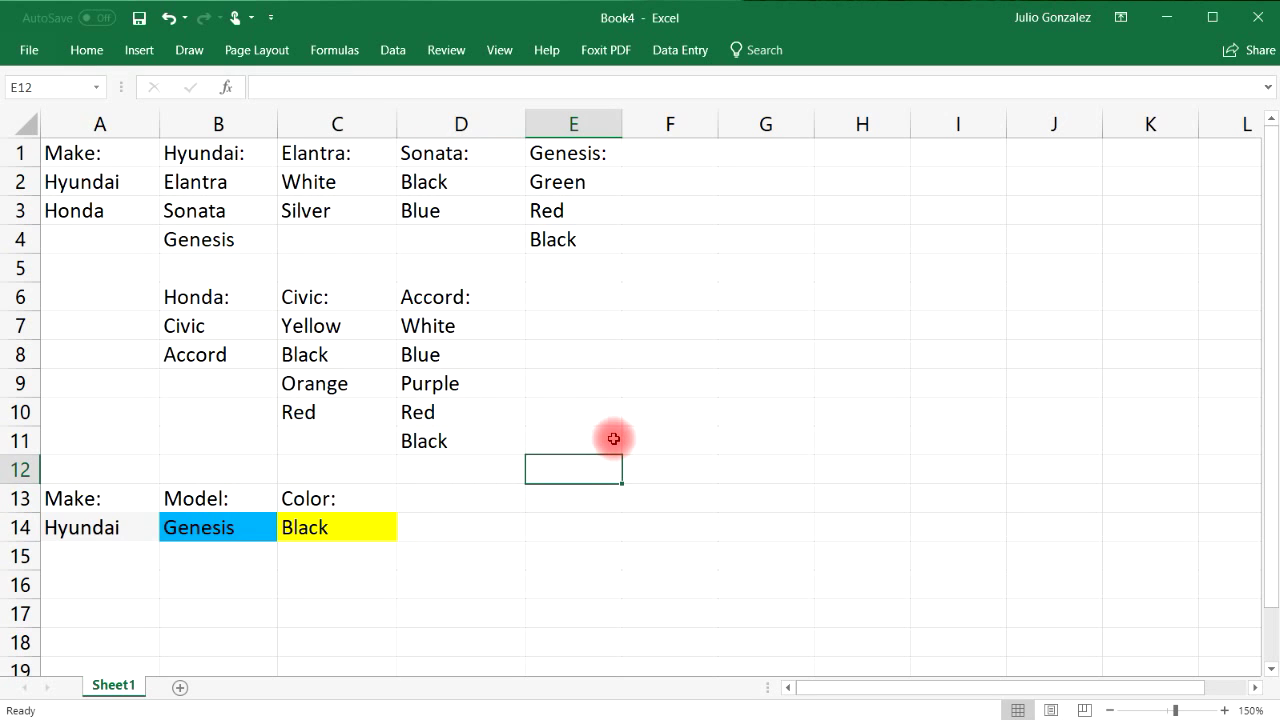
Set the Make in A14 to Honda and the Model in B14 to Civic from their drop-down lists.
{"action": "left_click", "coordinate": [140, 527]}
{"action": "left_click", "coordinate": [168, 531]}
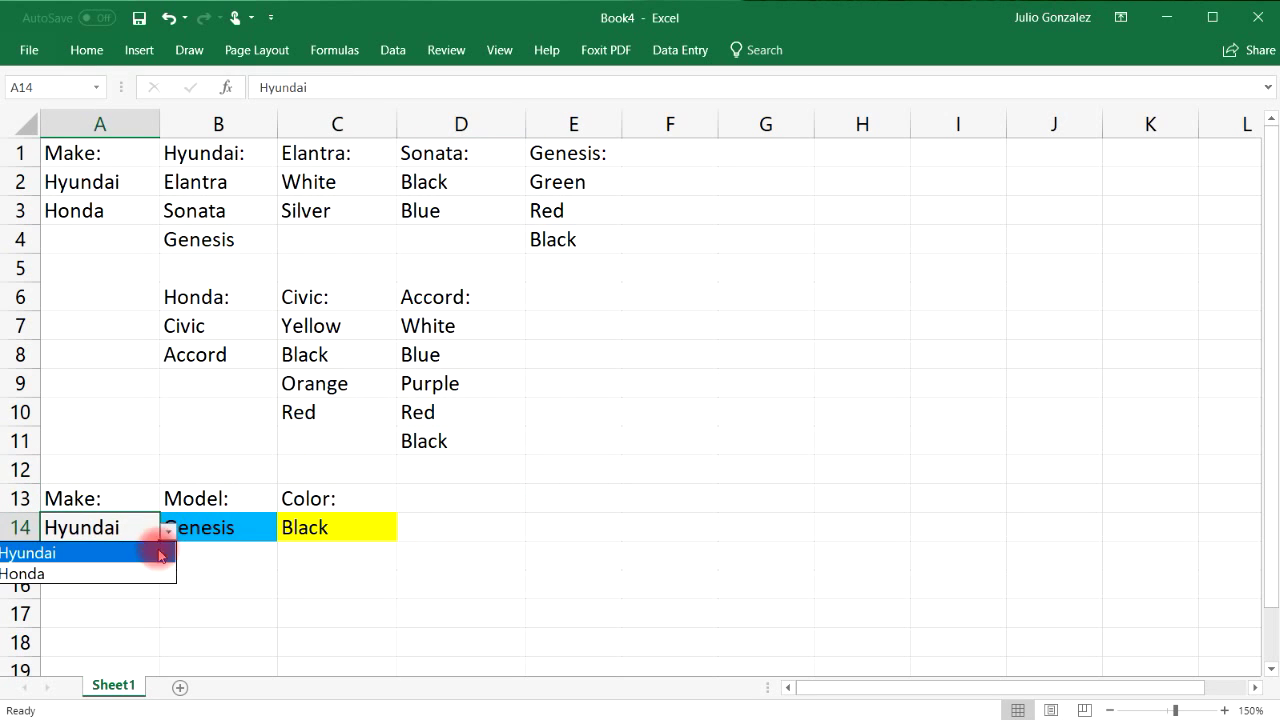
{"action": "left_click", "coordinate": [145, 572]}
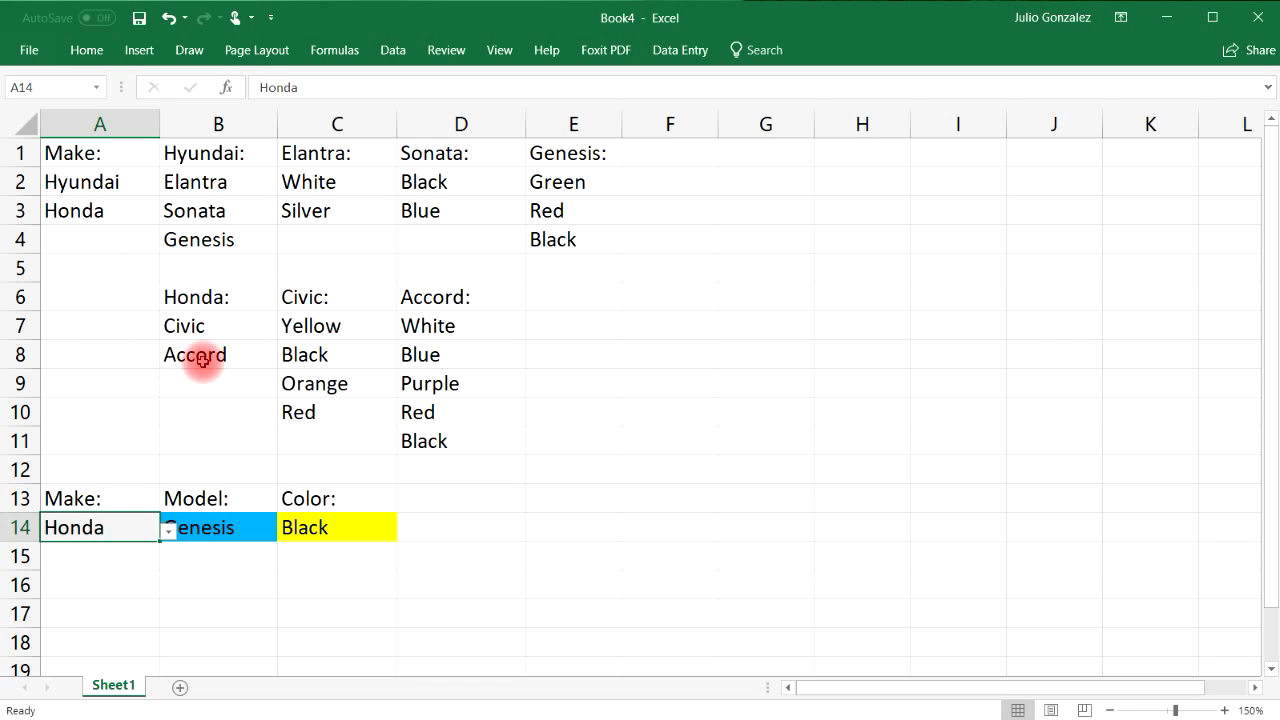
{"action": "left_click_drag", "start_coordinate": [186, 326], "coordinate": [193, 355]}
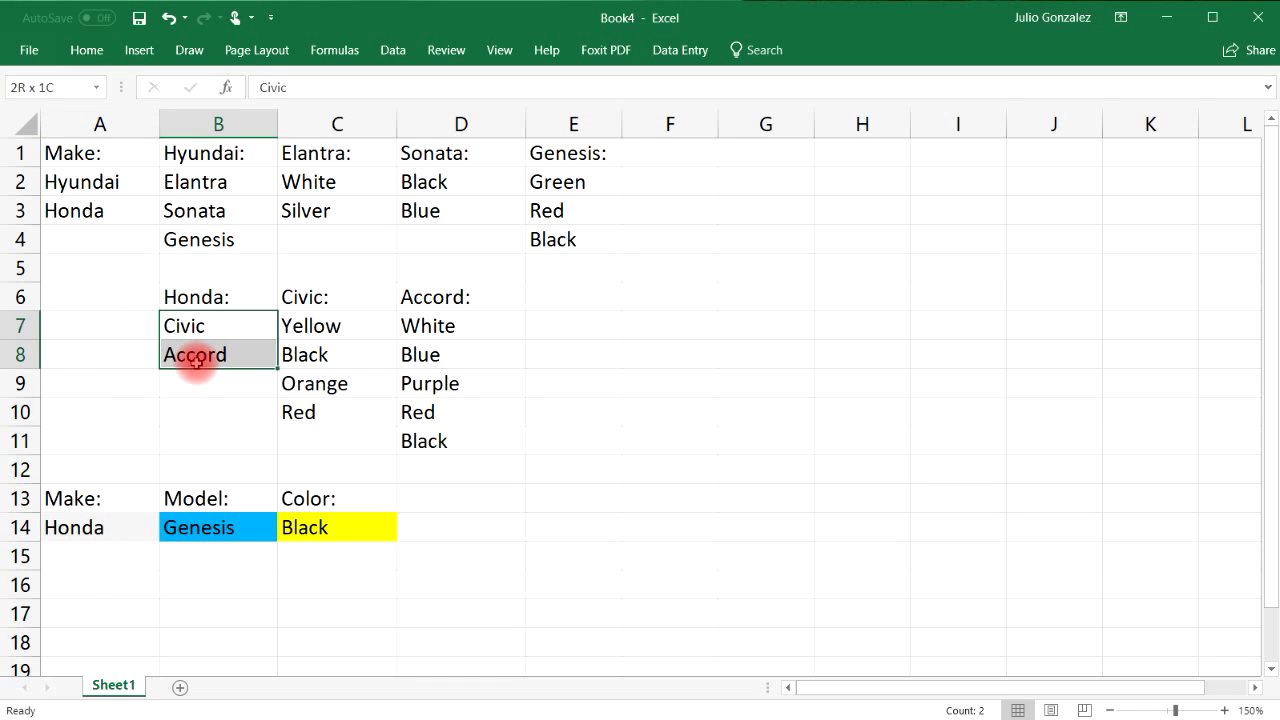
{"action": "left_click", "coordinate": [213, 526]}
{"action": "left_click", "coordinate": [286, 531]}
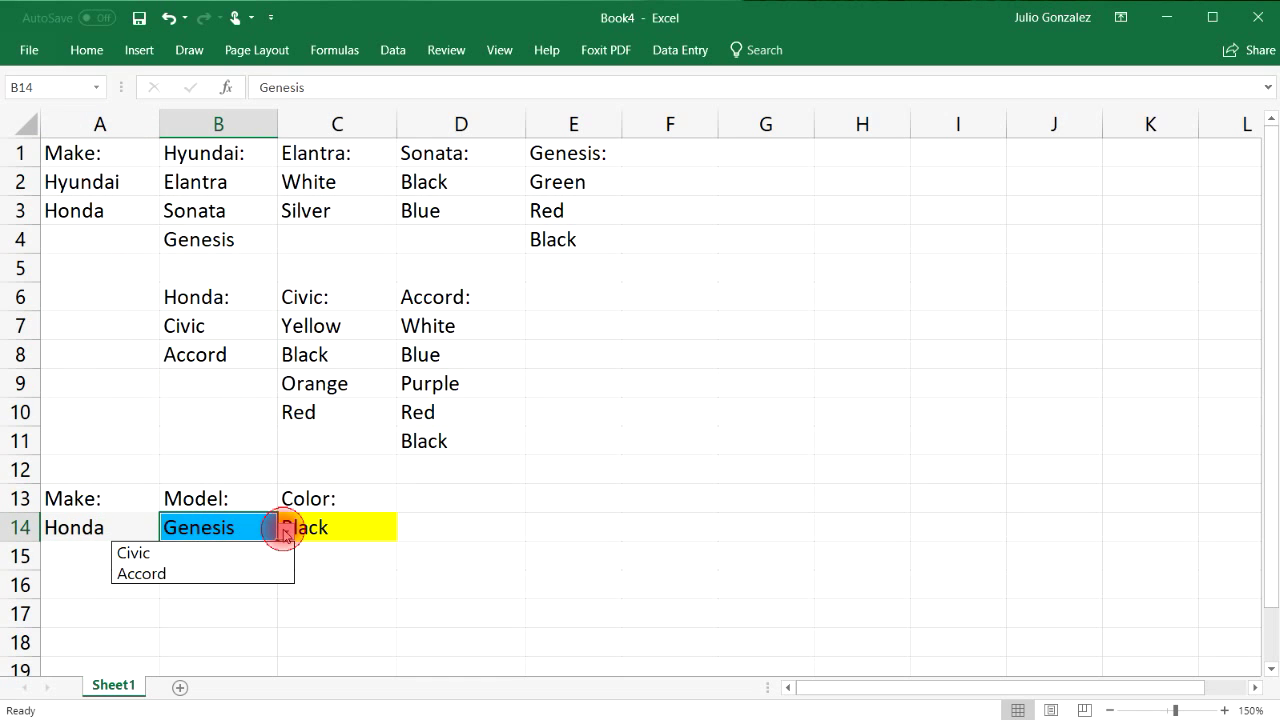
{"action": "left_click", "coordinate": [238, 560]}
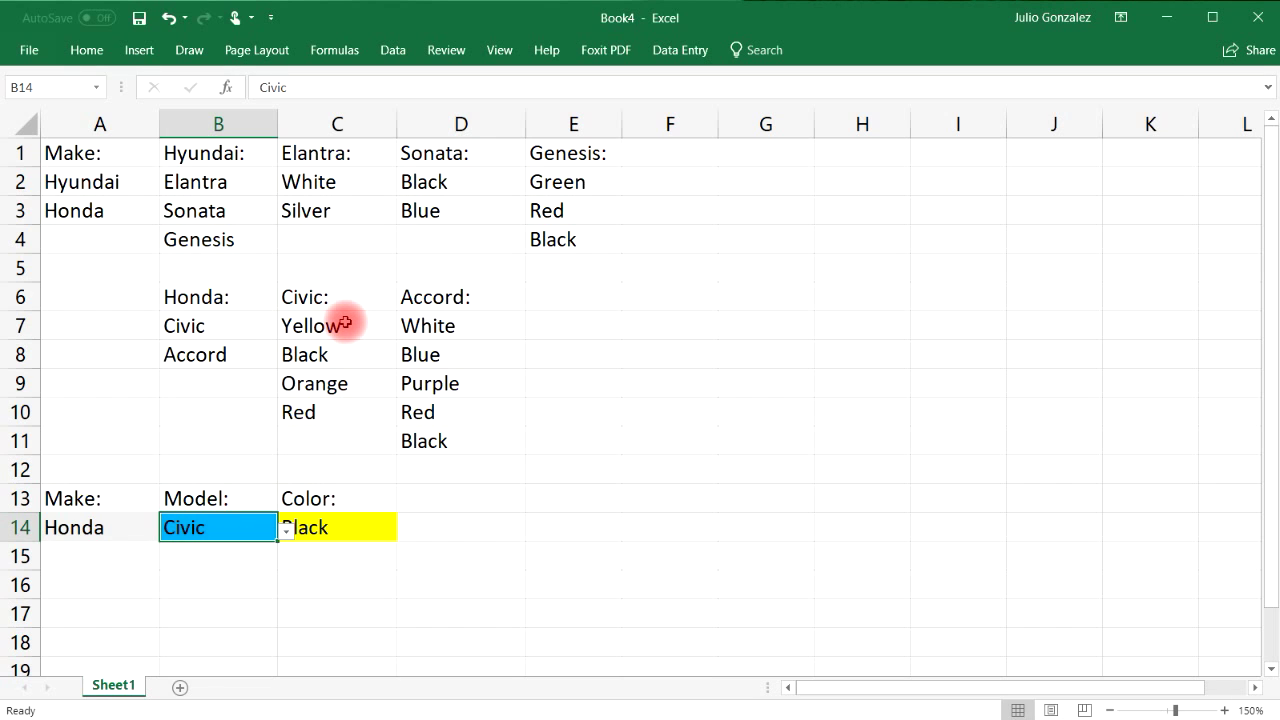
Test the Color drop-down in C14 against the Civic colors in C7:C10 by choosing Yellow, Orange, Black and finally Red.
{"action": "left_click_drag", "start_coordinate": [344, 322], "coordinate": [343, 403]}
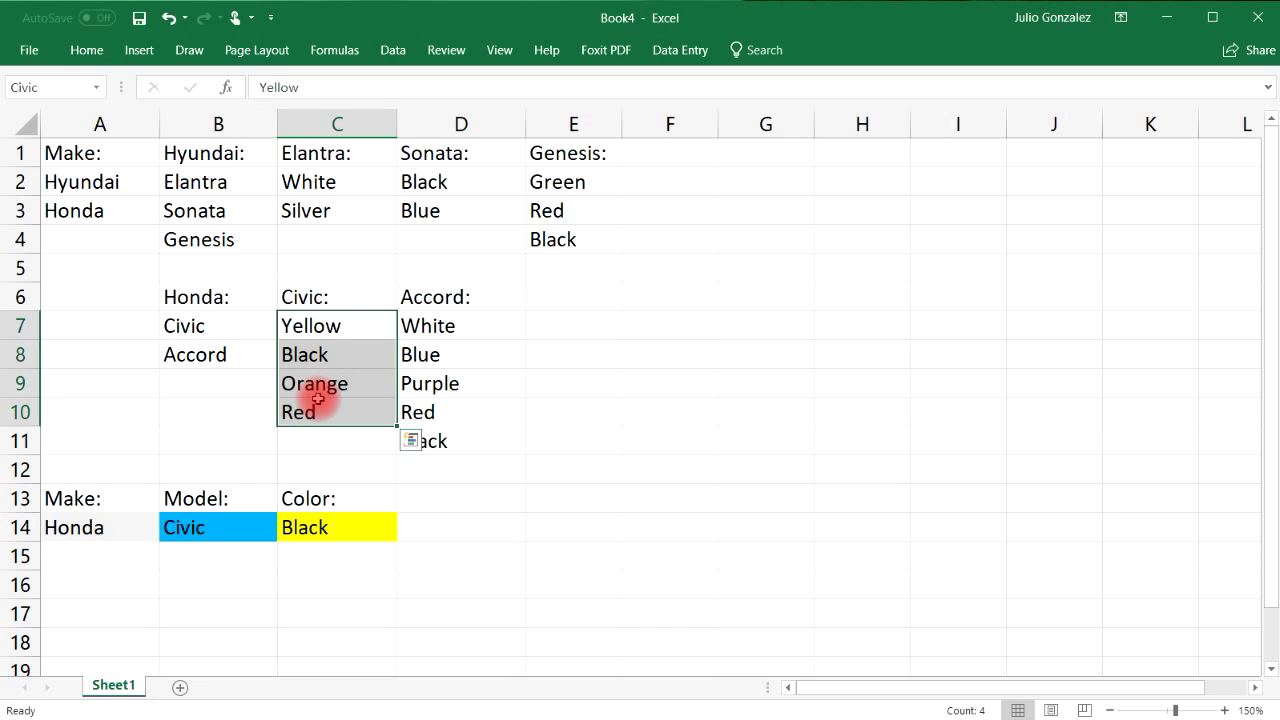
{"action": "left_click", "coordinate": [385, 530]}
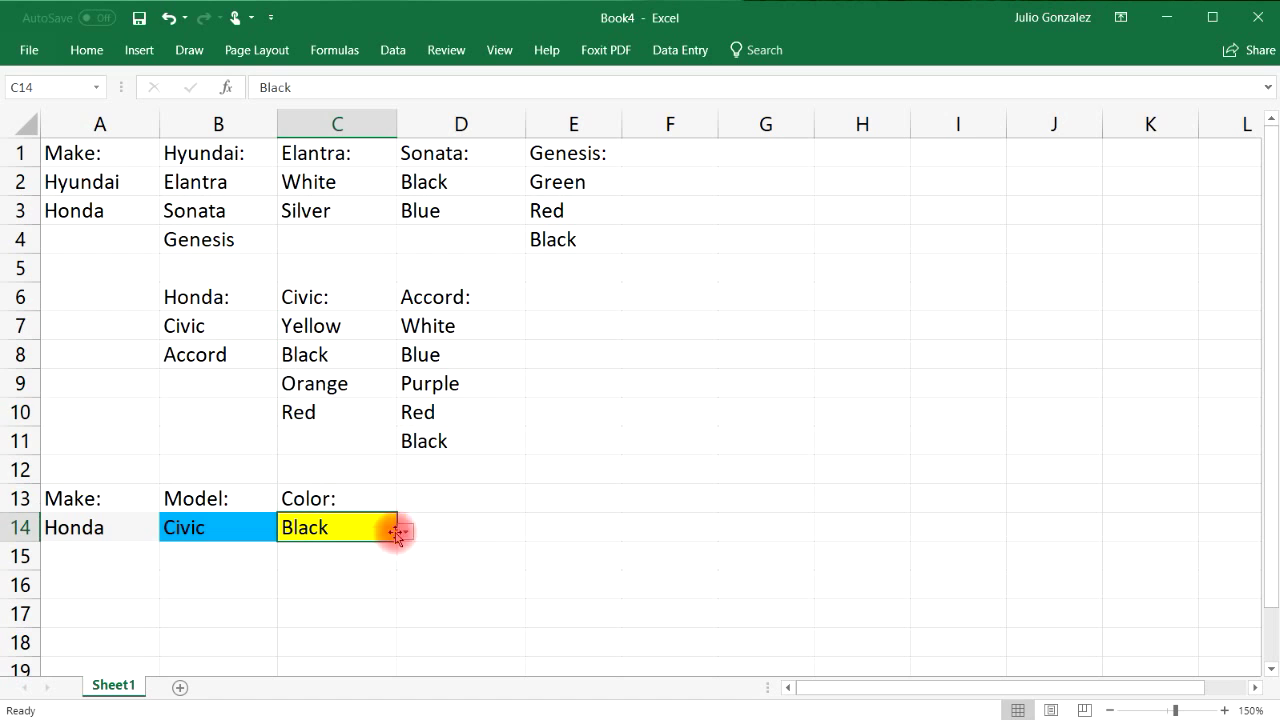
{"action": "left_click", "coordinate": [405, 530]}
{"action": "left_click", "coordinate": [403, 548]}
{"action": "left_click", "coordinate": [405, 530]}
{"action": "left_click", "coordinate": [362, 594]}
{"action": "left_click", "coordinate": [405, 530]}
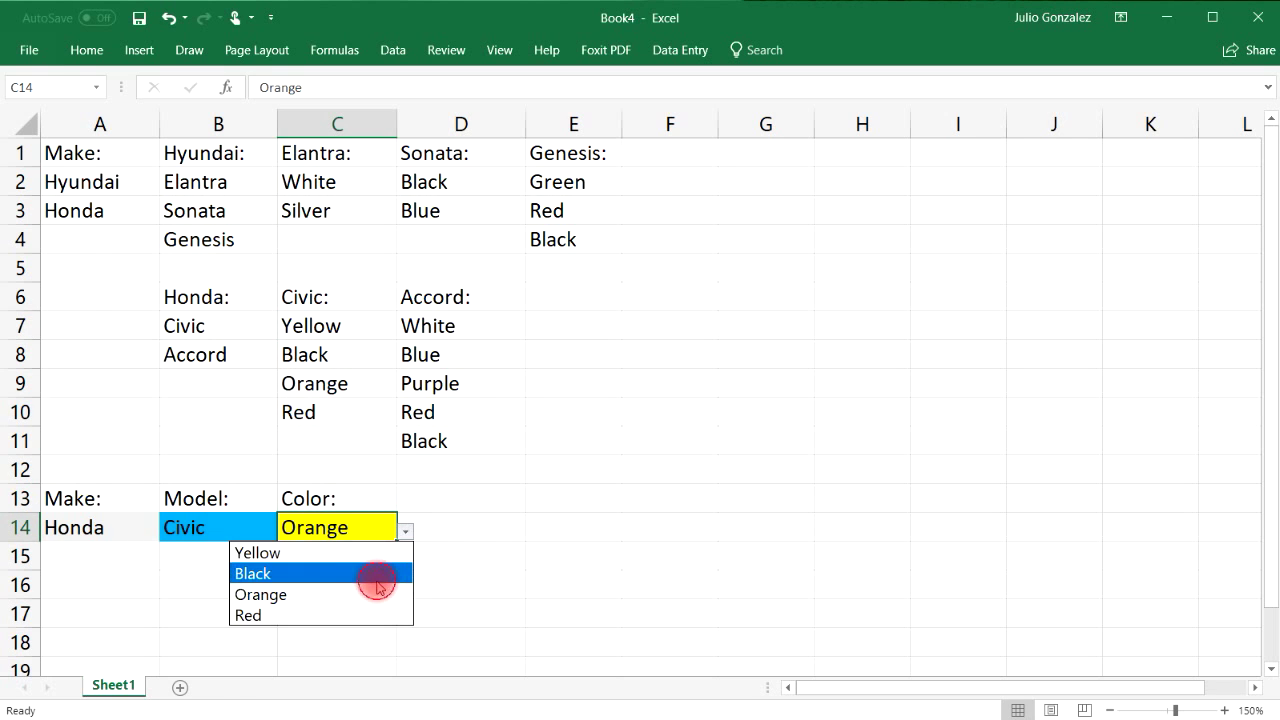
{"action": "left_click", "coordinate": [372, 576]}
{"action": "left_click", "coordinate": [405, 530]}
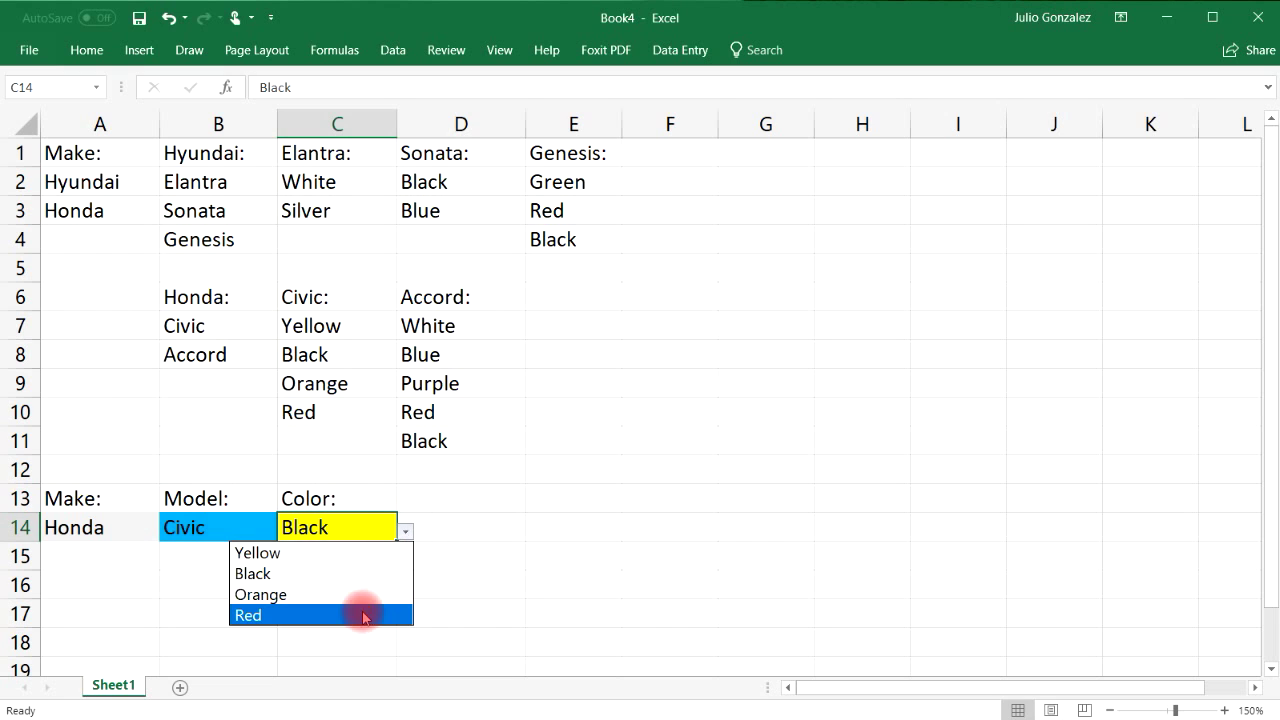
{"action": "left_click", "coordinate": [364, 613]}
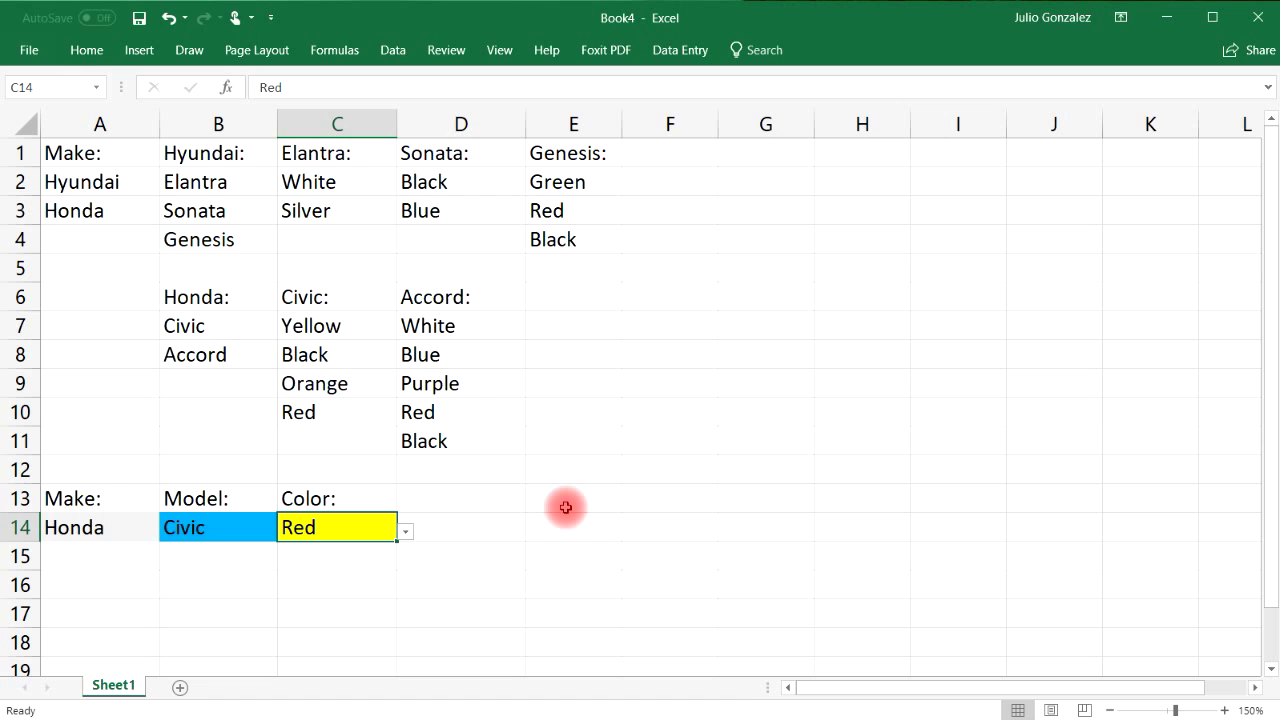
Review how the Make, Model and Color cells A14:C14 depend on each other and on the Make list in A2:A3.
{"action": "left_click", "coordinate": [243, 529]}
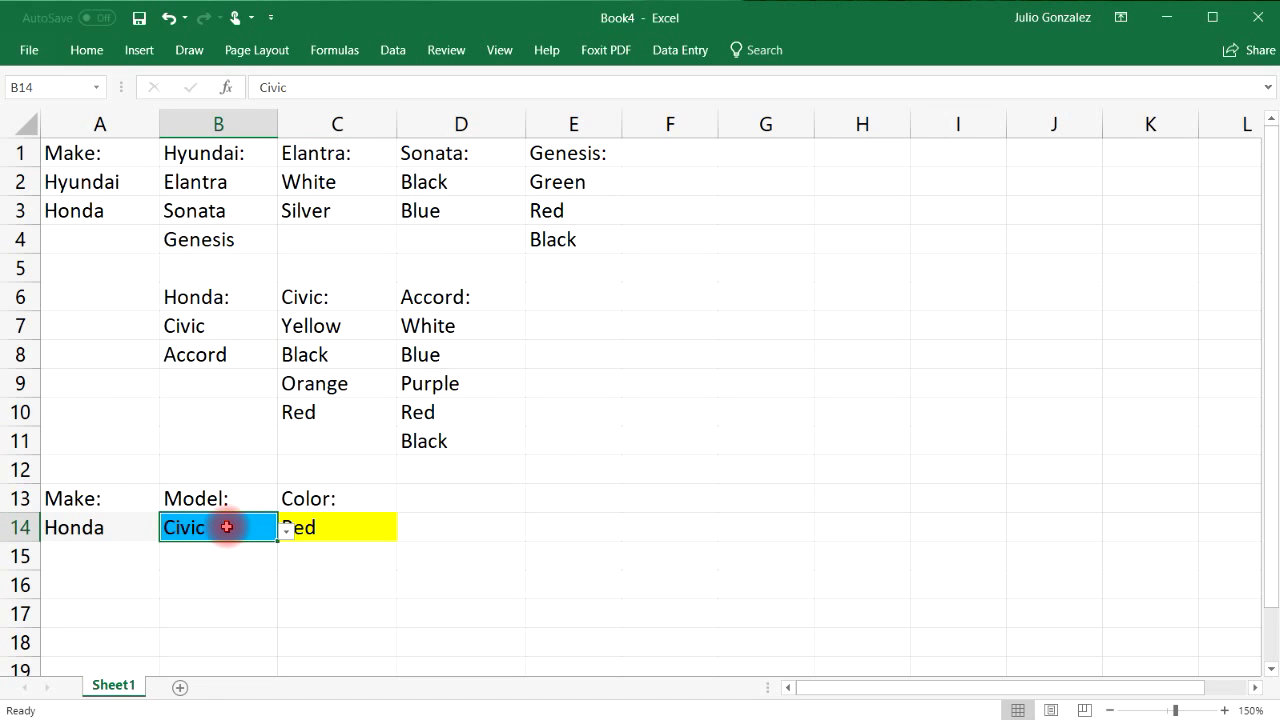
{"action": "left_click", "coordinate": [100, 527]}
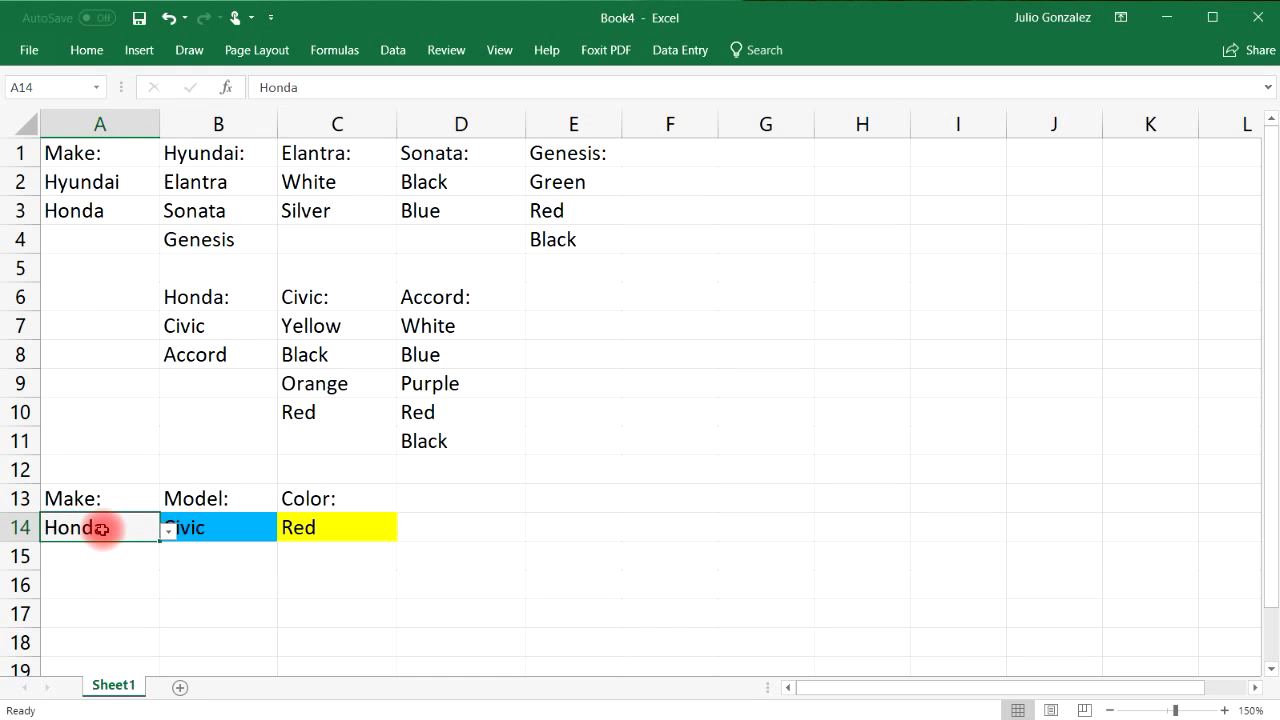
{"action": "left_click", "coordinate": [298, 527]}
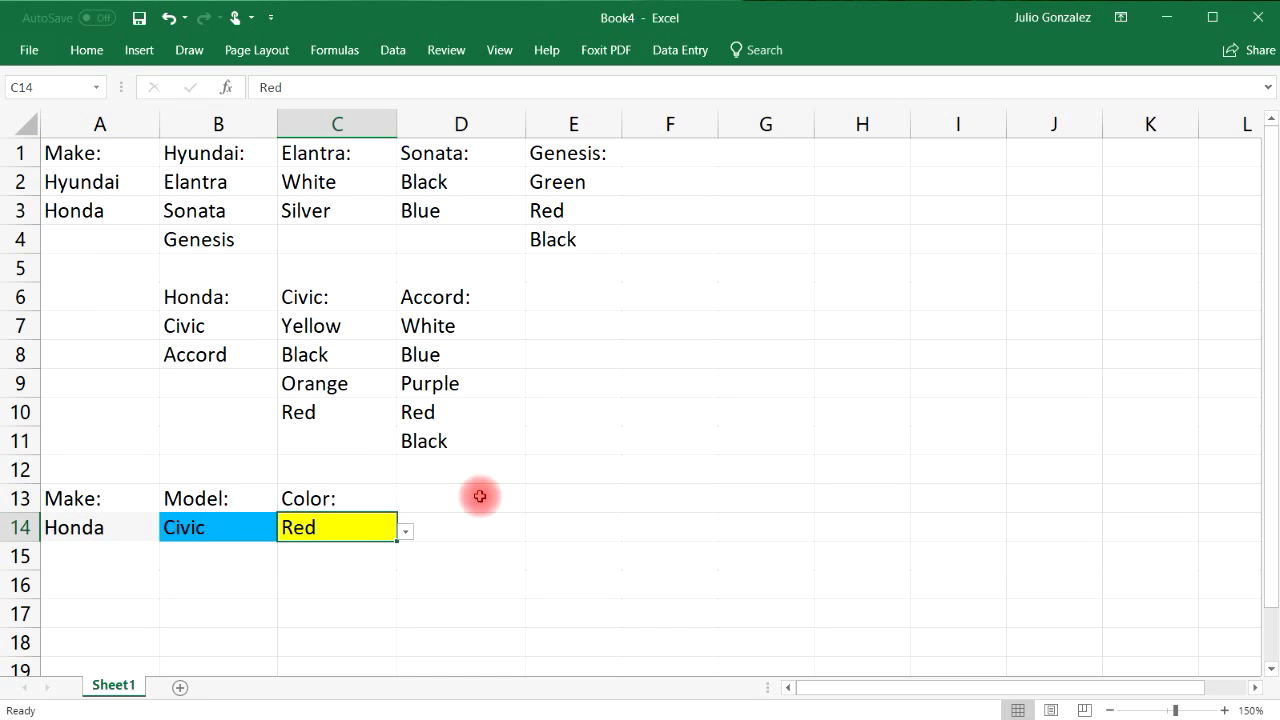
{"action": "left_click", "coordinate": [243, 527]}
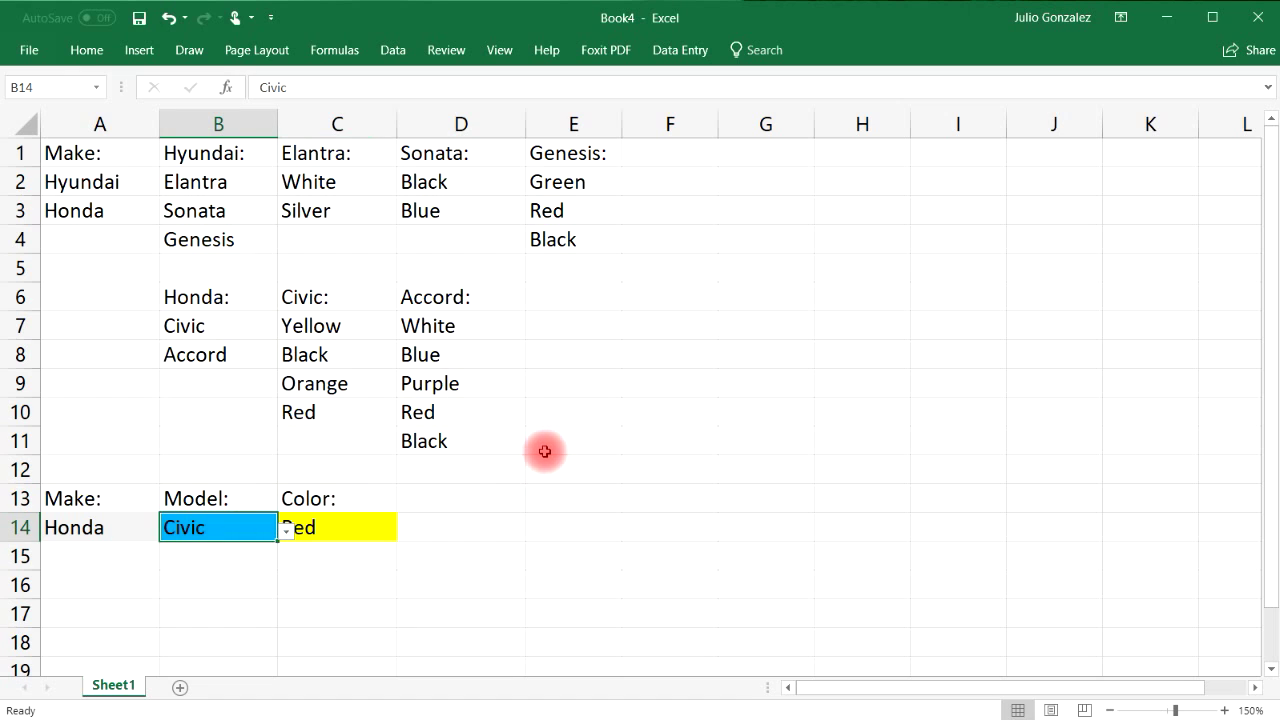
{"action": "key", "text": "Left"}
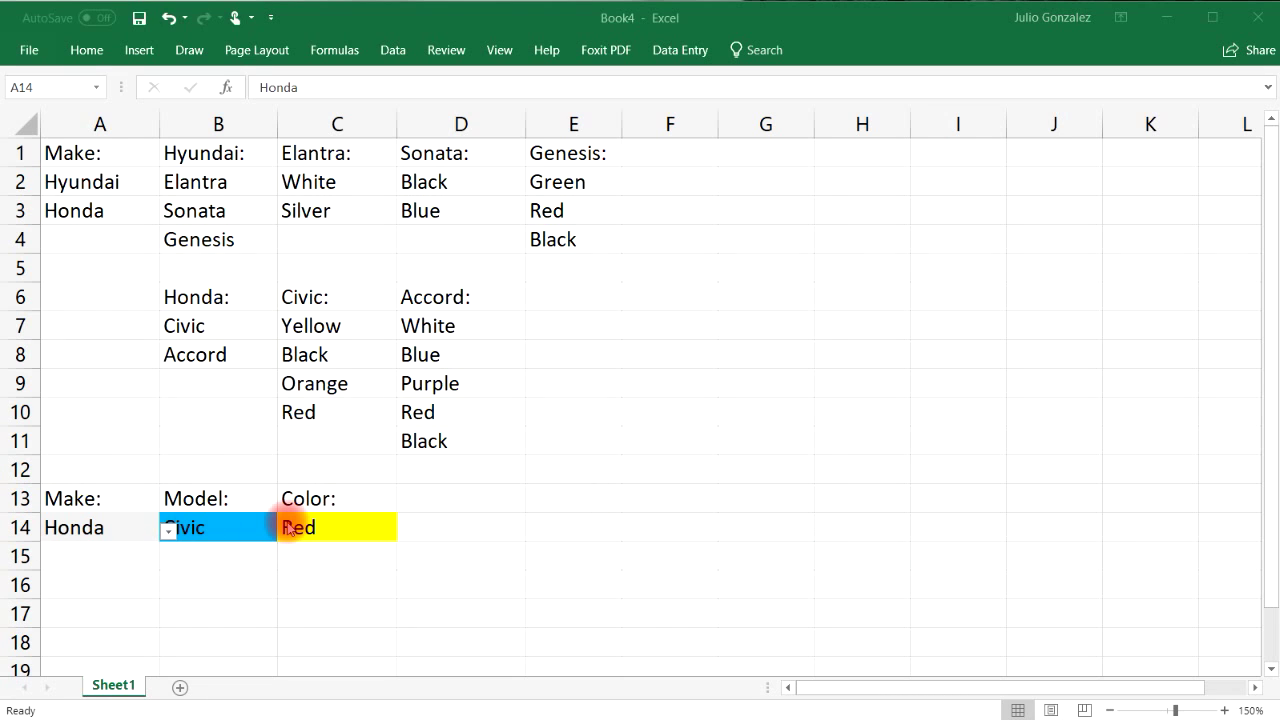
{"action": "left_click", "coordinate": [93, 527]}
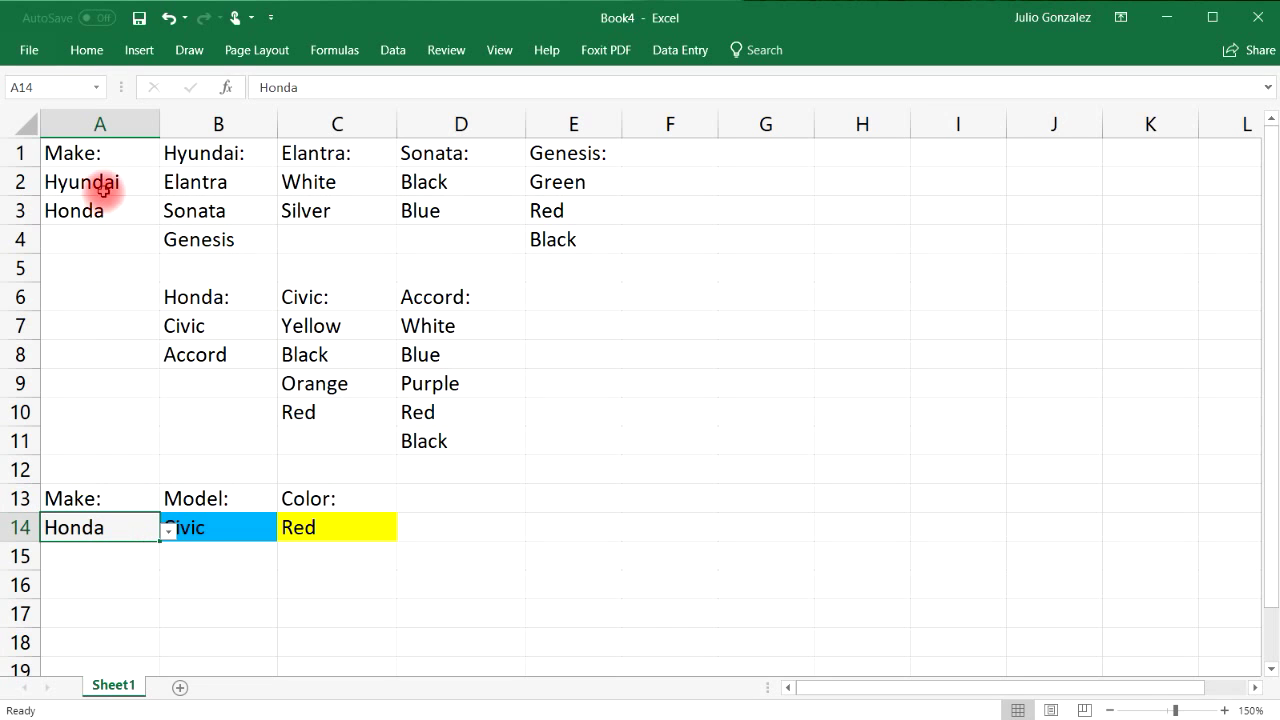
{"action": "left_click_drag", "start_coordinate": [94, 180], "coordinate": [90, 206]}
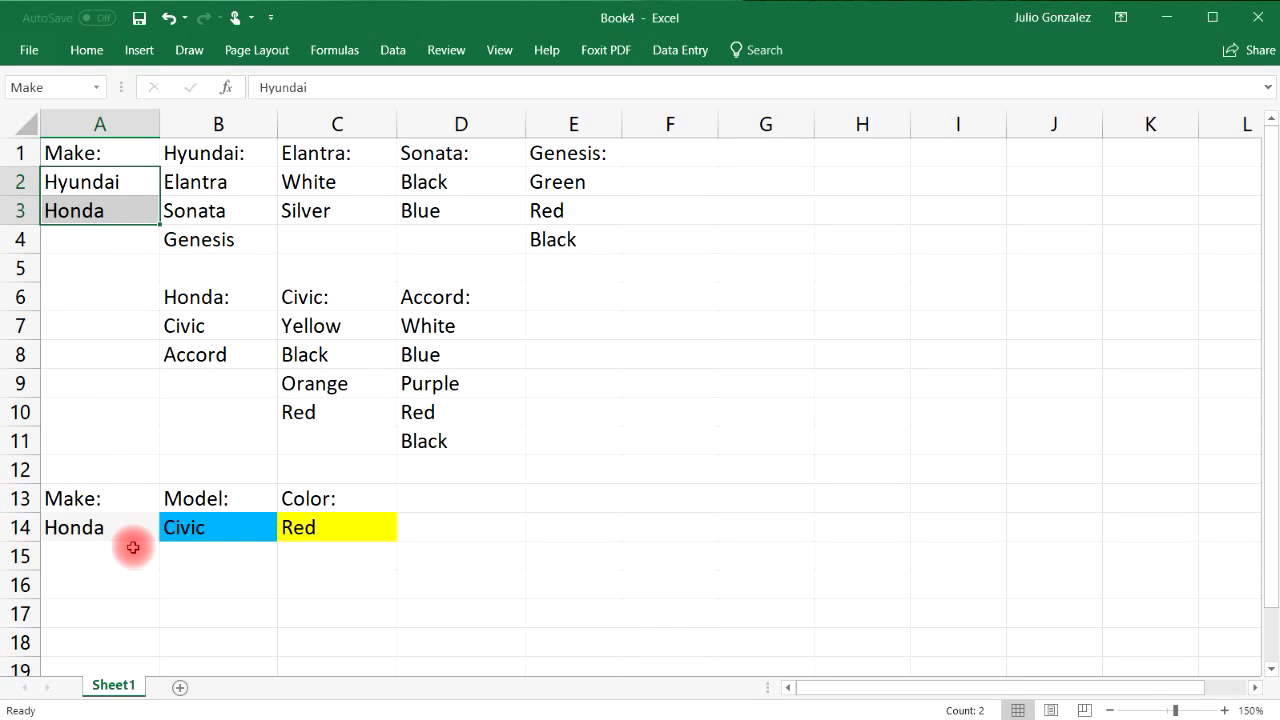
{"action": "left_click", "coordinate": [243, 528]}
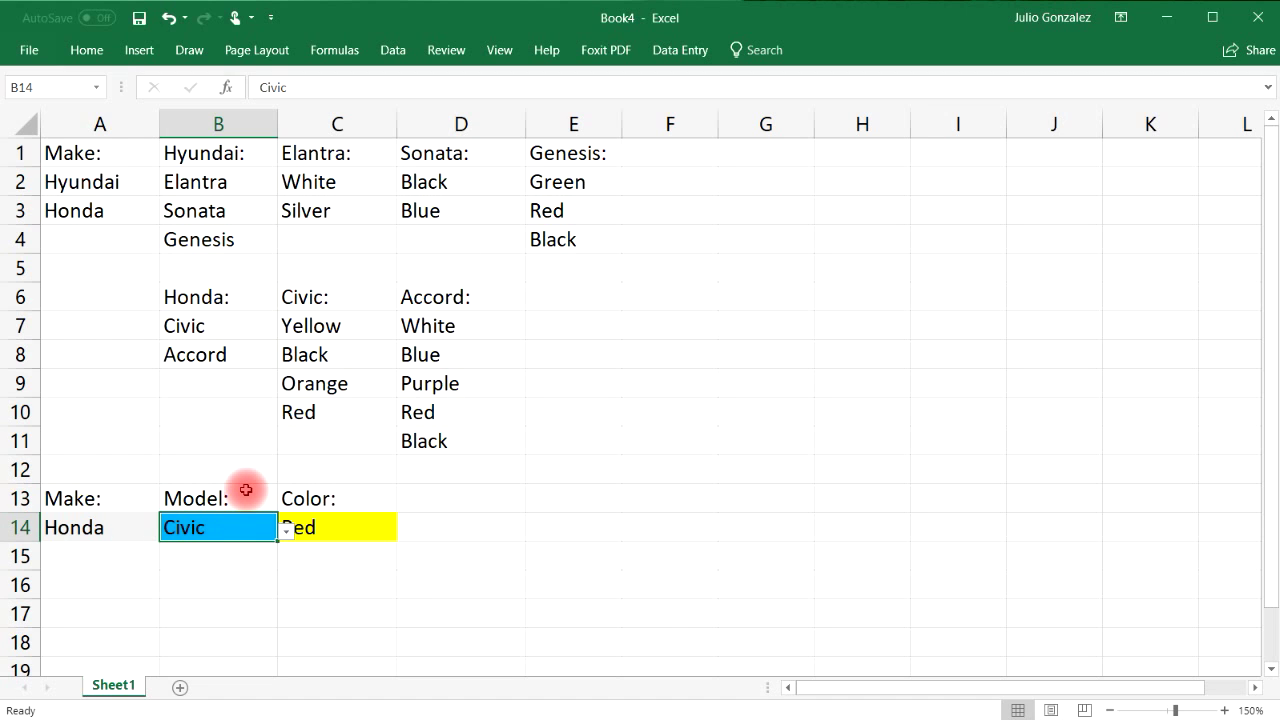
{"action": "left_click", "coordinate": [119, 525]}
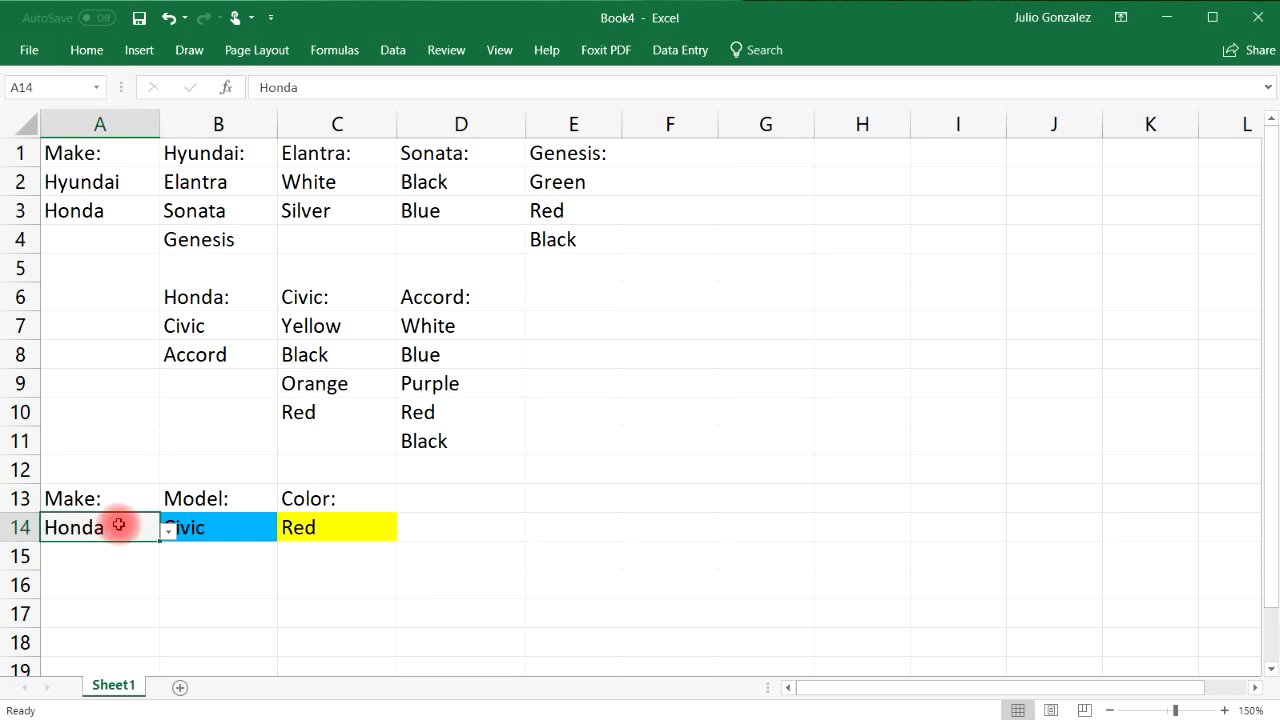
{"action": "left_click", "coordinate": [214, 527]}
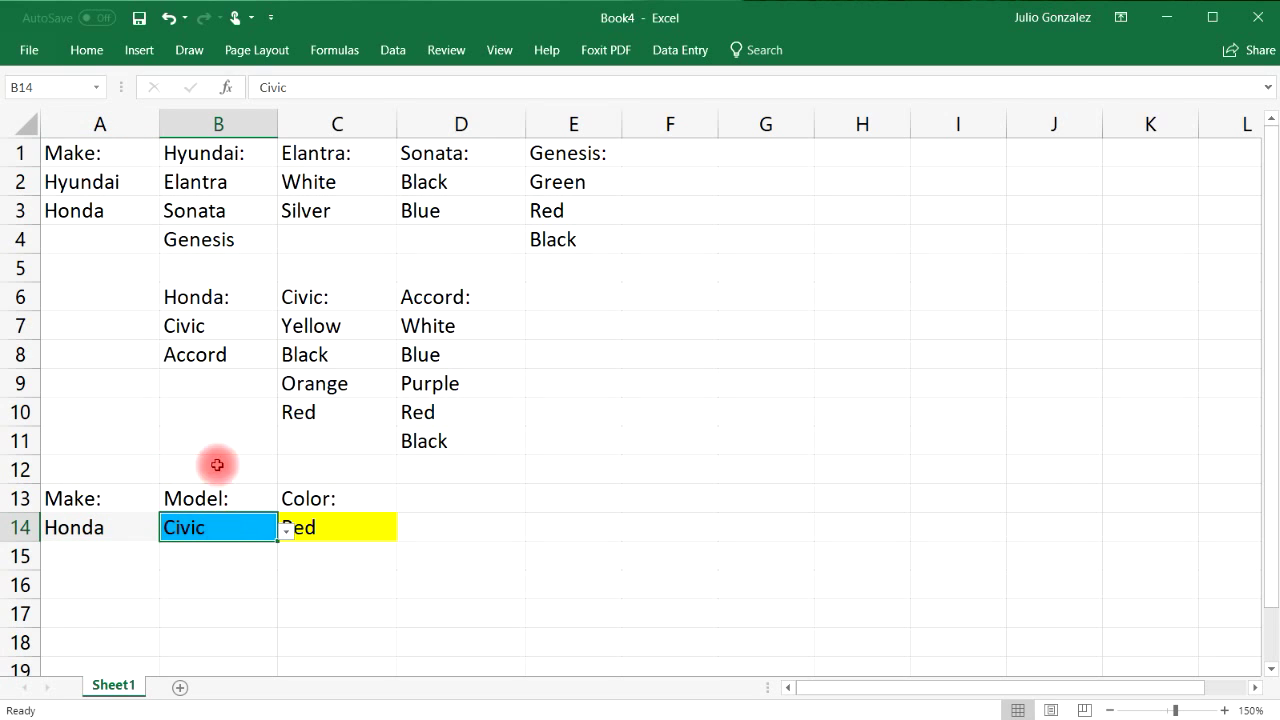